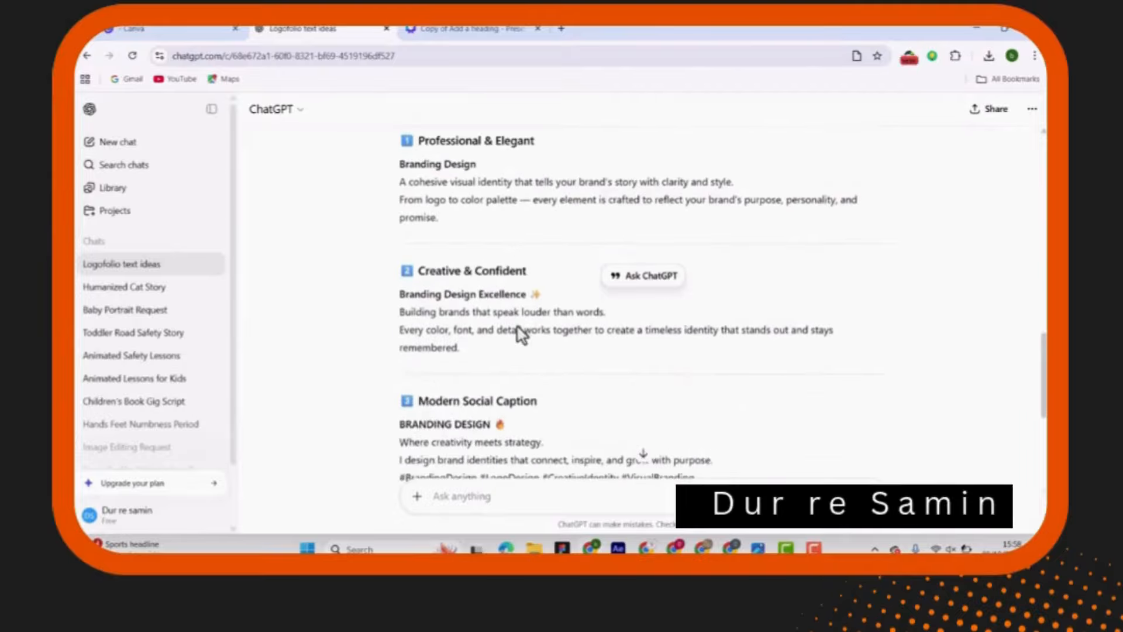
Copy the line "A cohesive visual identity that tells your brand's story with clarity and style." from ChatGPT's Professional & Elegant caption
{"action": "scroll", "coordinate": [517, 326], "scroll_direction": "up", "scroll_amount": 3}
{"action": "scroll", "coordinate": [517, 326], "scroll_direction": "down", "scroll_amount": 1}
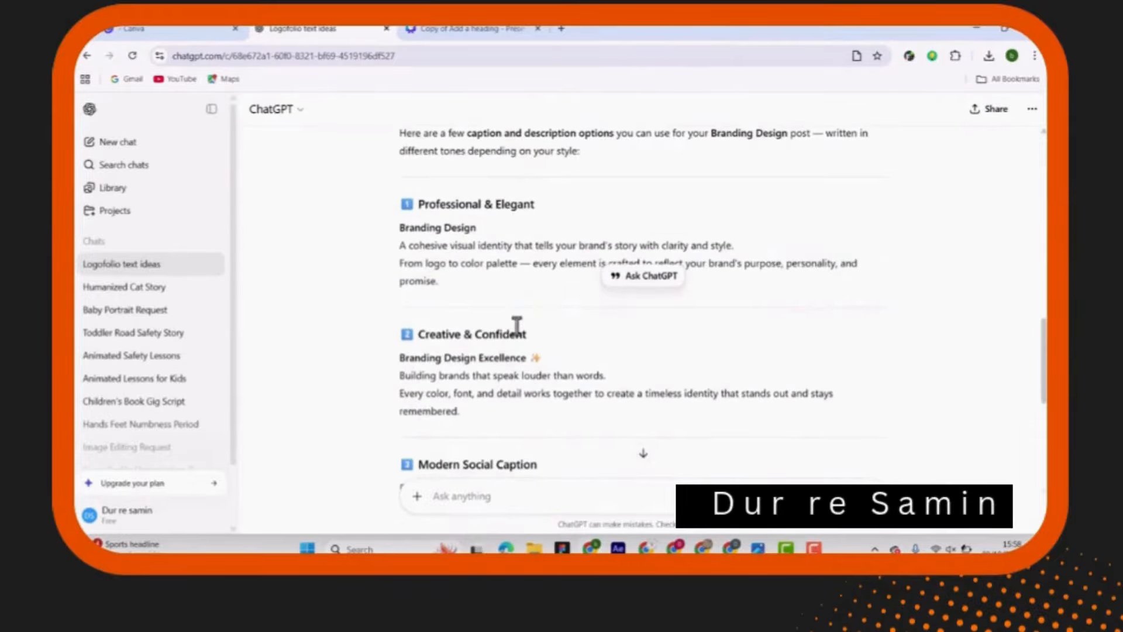
{"action": "scroll", "coordinate": [521, 334], "scroll_direction": "down", "scroll_amount": 5}
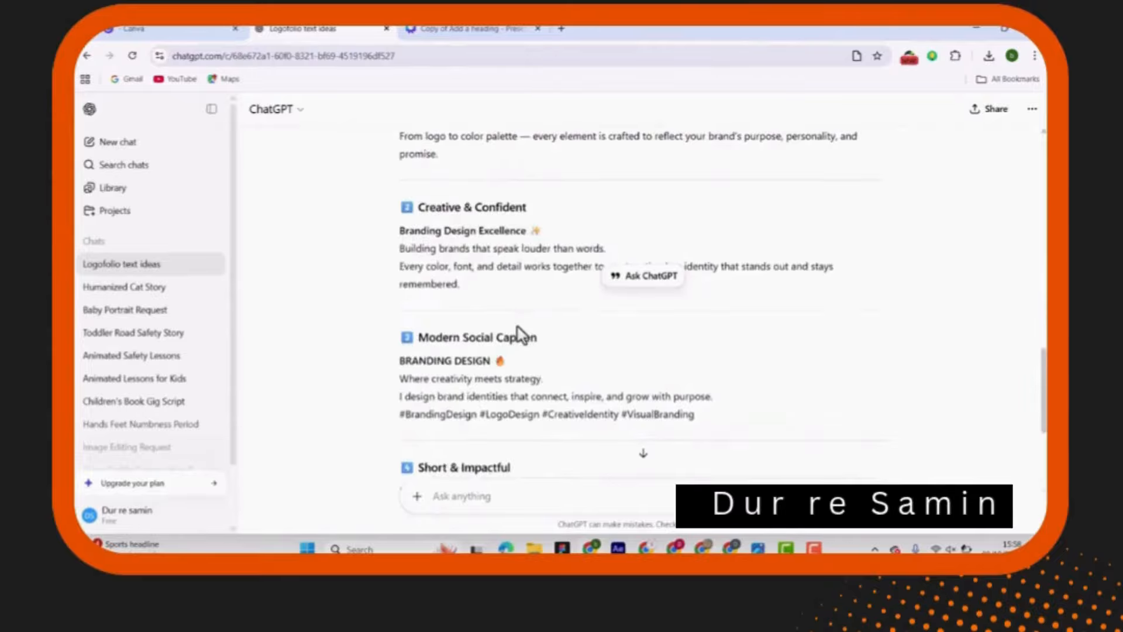
{"action": "scroll", "coordinate": [521, 336], "scroll_direction": "up", "scroll_amount": 1}
{"action": "scroll", "coordinate": [521, 334], "scroll_direction": "up", "scroll_amount": 6}
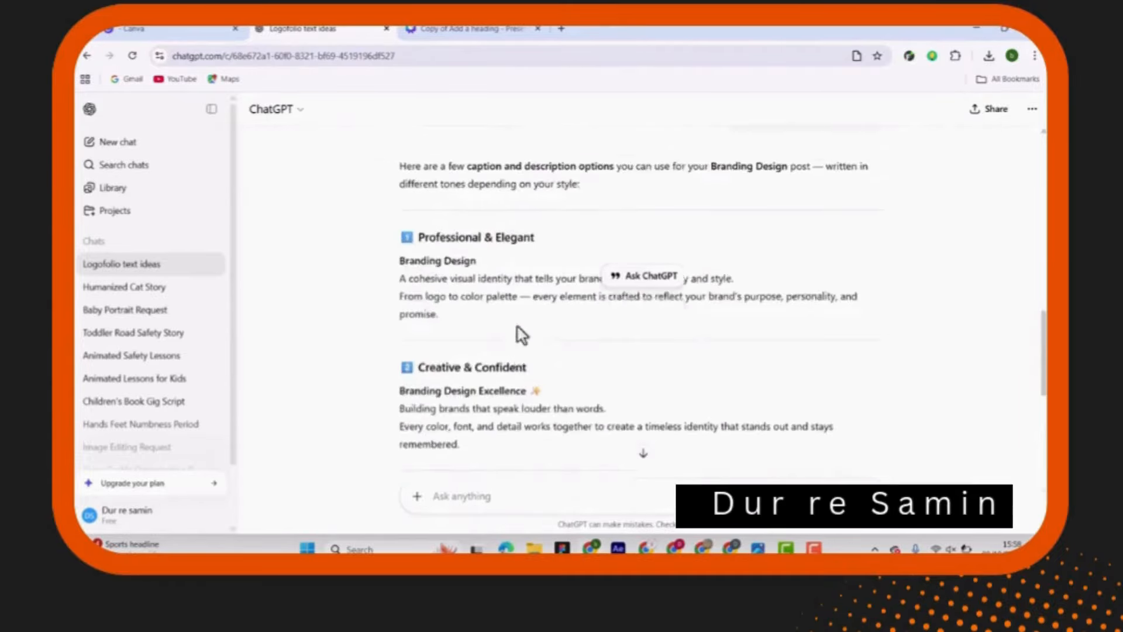
{"action": "left_click_drag", "start_coordinate": [435, 380], "coordinate": [780, 381]}
{"action": "key", "text": "ctrl+c"}
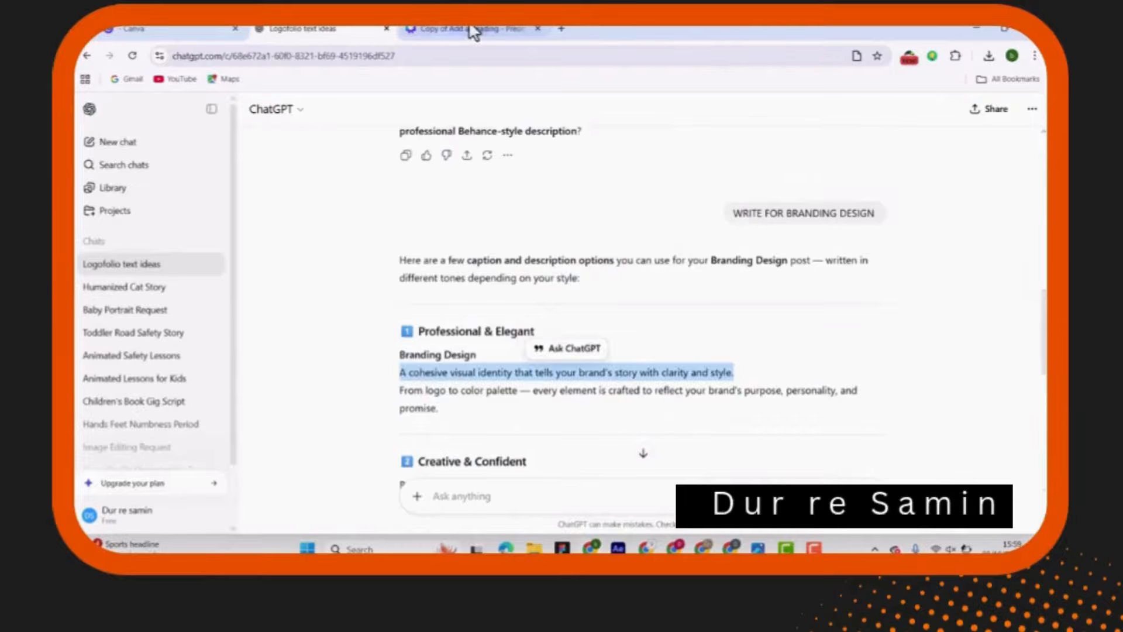
Switch to the Canva presentation and replace the Branding Design slide's description with the copied caption line
{"action": "left_click", "coordinate": [474, 32]}
{"action": "left_click", "coordinate": [494, 366]}
{"action": "key", "text": "ctrl+a"}
{"action": "key", "text": "ctrl+v"}
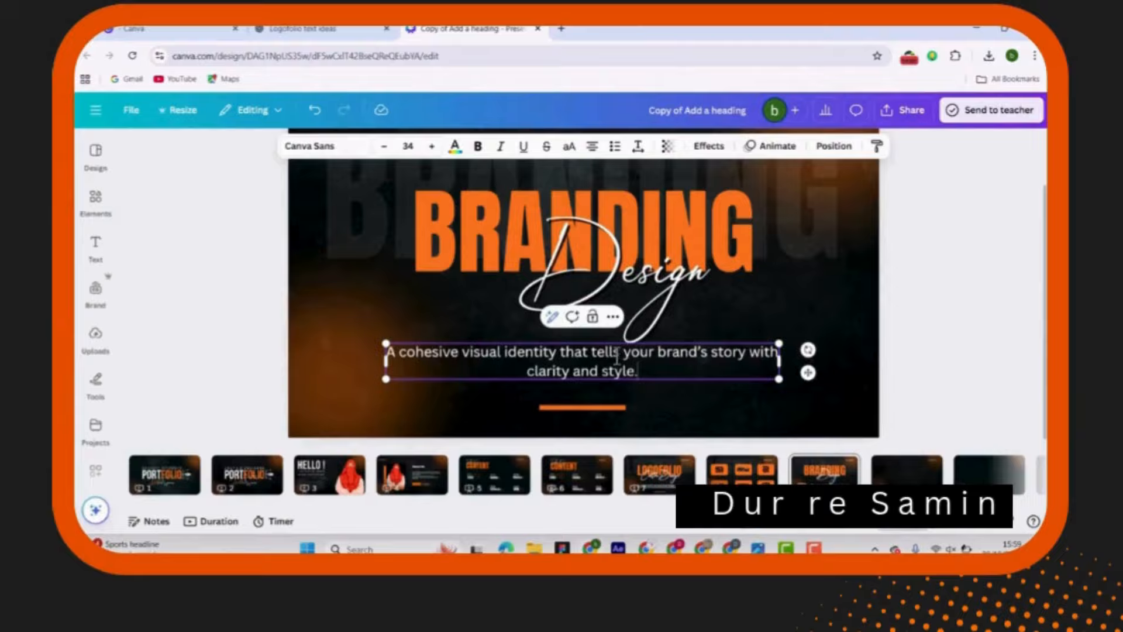
Look through the remaining branding caption options in the ChatGPT reply and return to the Canva presentation
{"action": "left_click", "coordinate": [293, 29]}
{"action": "scroll", "coordinate": [581, 371], "scroll_direction": "down", "scroll_amount": 3}
{"action": "left_click", "coordinate": [665, 376]}
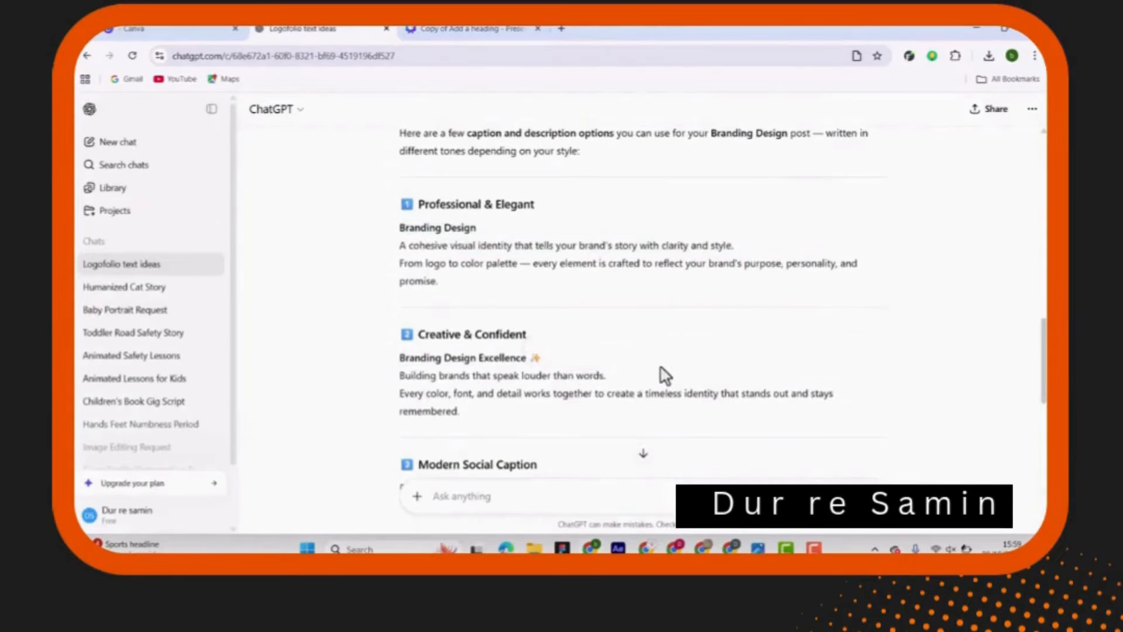
{"action": "scroll", "coordinate": [665, 376], "scroll_direction": "down", "scroll_amount": 2}
{"action": "scroll", "coordinate": [665, 375], "scroll_direction": "down", "scroll_amount": 3}
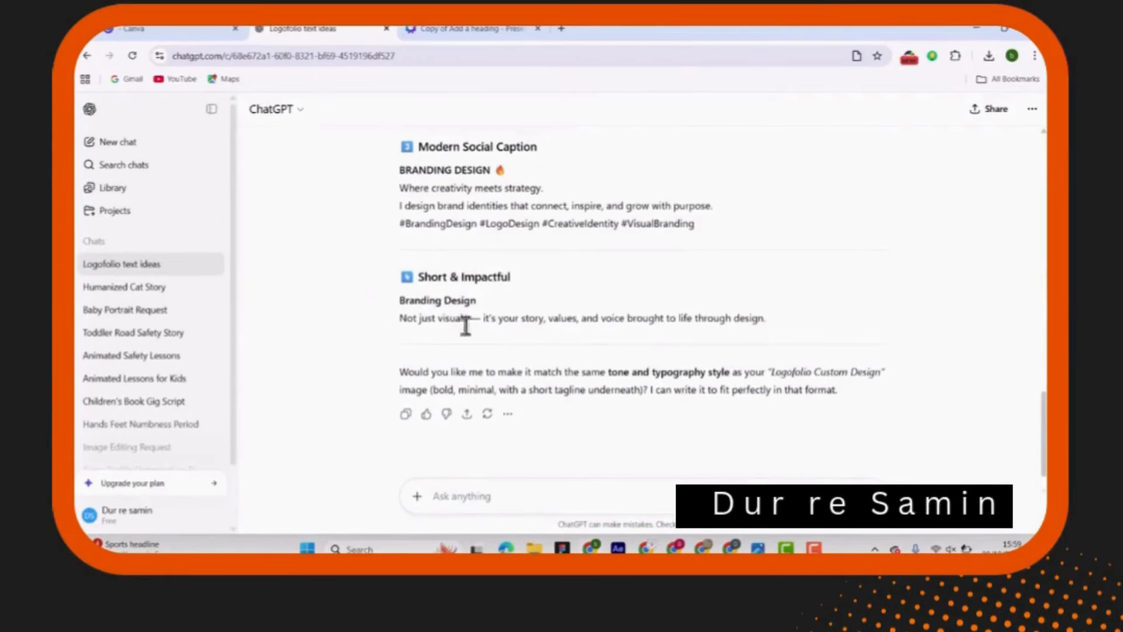
{"action": "key", "text": "ctrl+Tab"}
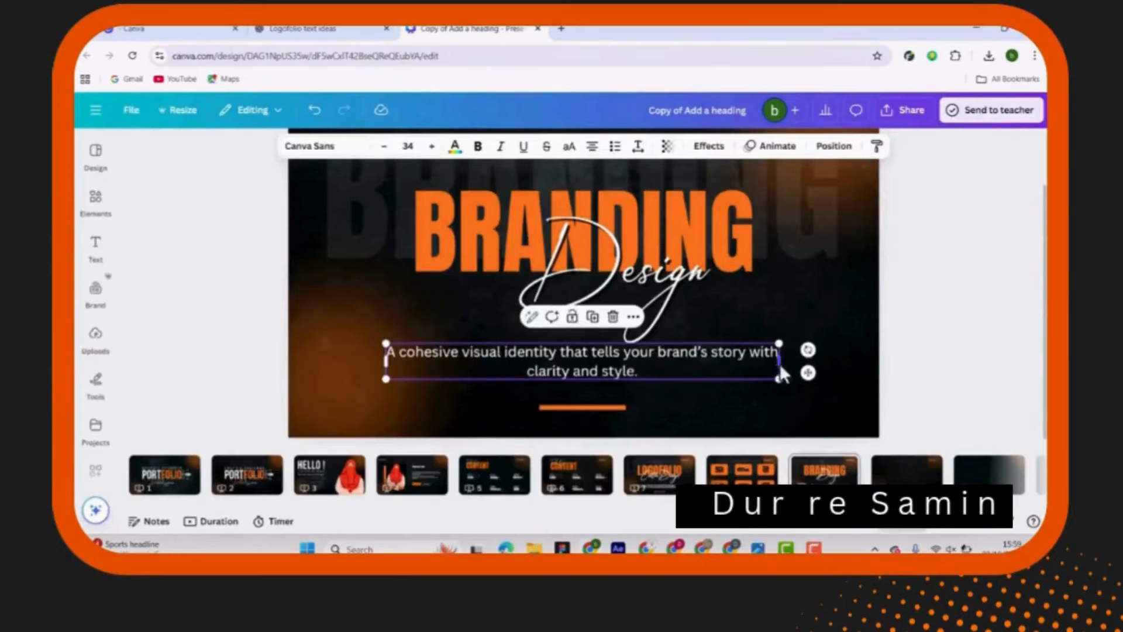
Scale the description text to a font size of about 34.7 and narrow its box so the first line ends at "brand's"
{"action": "left_click_drag", "start_coordinate": [781, 363], "coordinate": [761, 385]}
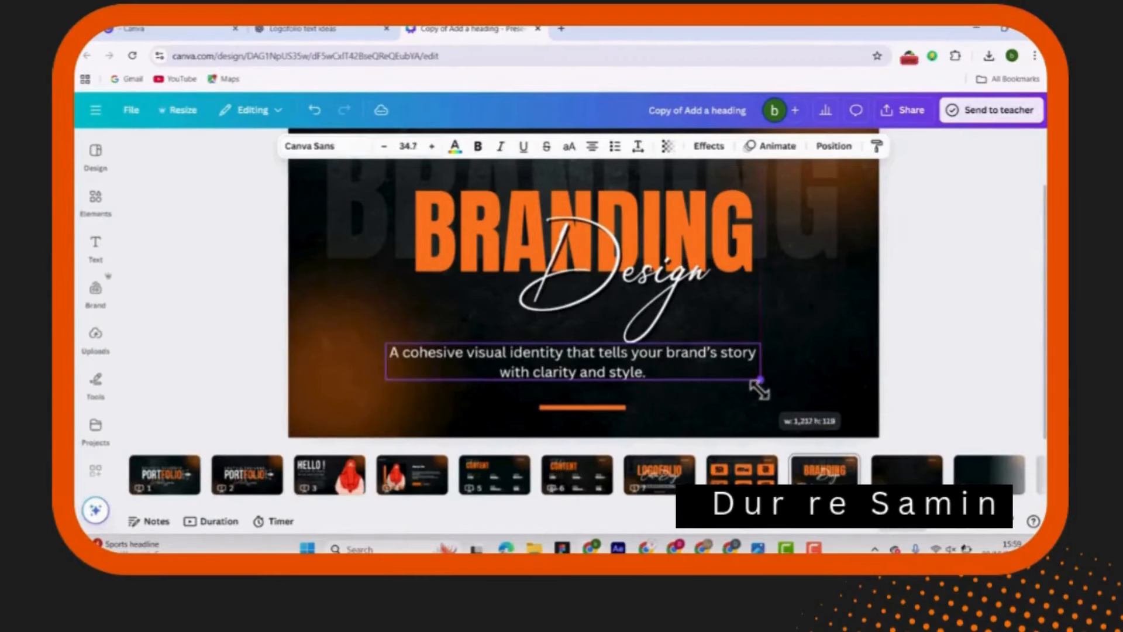
{"action": "left_click", "coordinate": [702, 392]}
{"action": "left_click", "coordinate": [499, 367]}
{"action": "left_click_drag", "start_coordinate": [375, 361], "coordinate": [413, 367]}
{"action": "left_click", "coordinate": [752, 407]}
Nudge the description text and the orange line beneath it slightly down on the Branding slide
{"action": "left_click", "coordinate": [654, 376]}
{"action": "key", "text": "Down"}
{"action": "key", "text": "Down"}
{"action": "key", "text": "Down"}
{"action": "key", "text": "Down"}
{"action": "key", "text": "Down"}
{"action": "key", "text": "Down"}
{"action": "key", "text": "Down"}
{"action": "key", "text": "Down"}
{"action": "key", "text": "Down"}
{"action": "key", "text": "Down"}
{"action": "key", "text": "Down"}
{"action": "key", "text": "Down"}
{"action": "key", "text": "Down"}
{"action": "key", "text": "Down"}
{"action": "key", "text": "Down"}
{"action": "key", "text": "Down"}
{"action": "key", "text": "Down"}
{"action": "key", "text": "Down"}
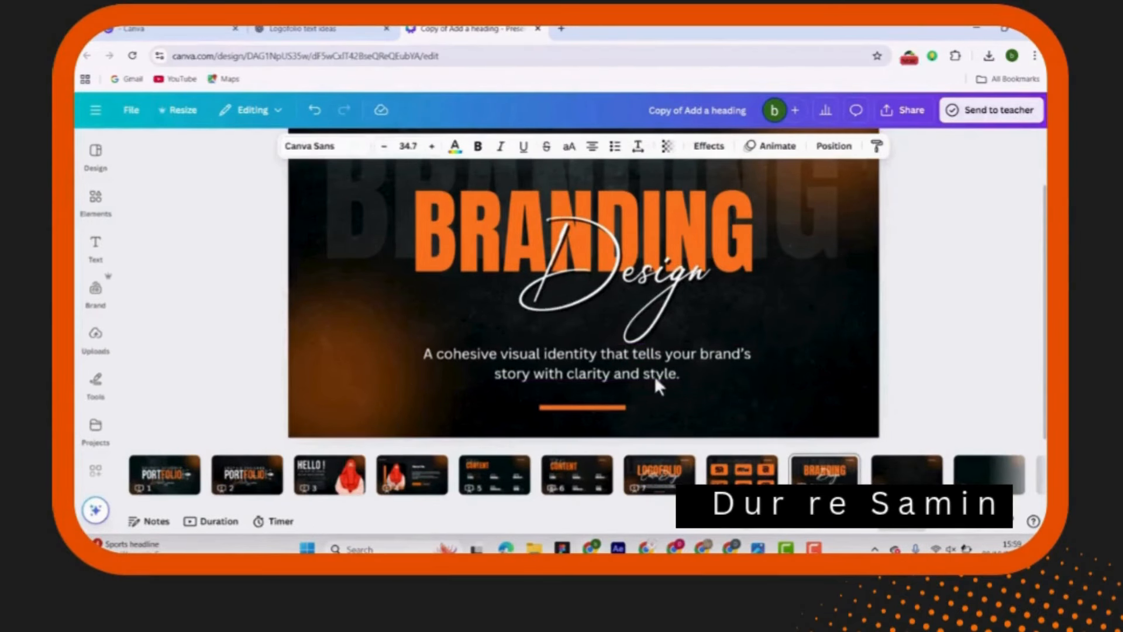
{"action": "left_click", "coordinate": [607, 408]}
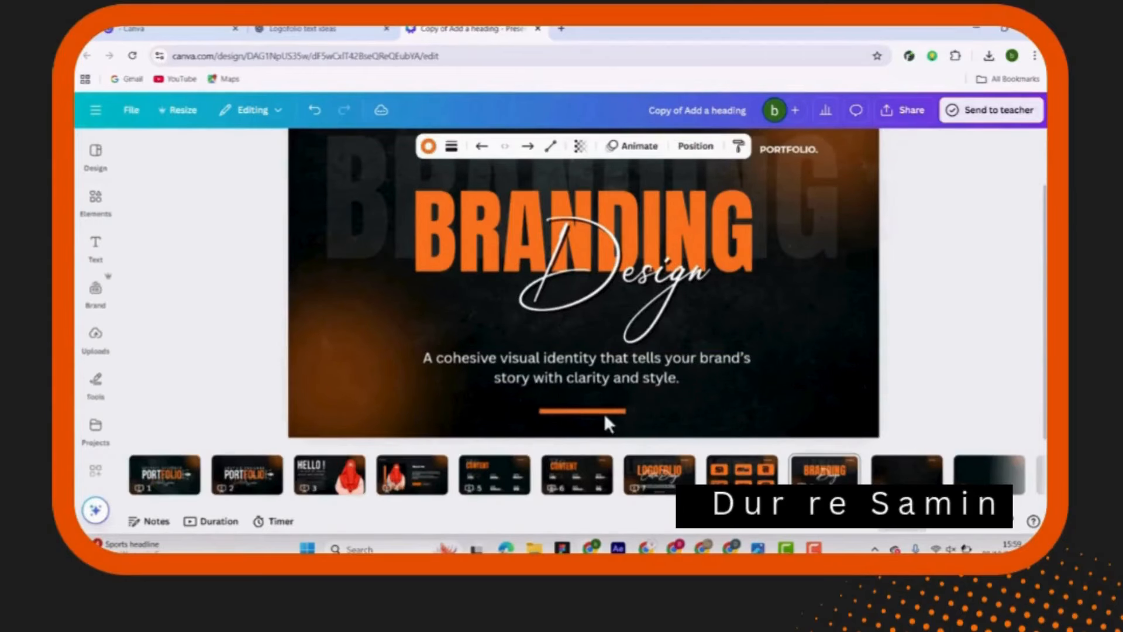
{"action": "key", "text": "ctrl+minus"}
{"action": "left_click", "coordinate": [875, 324]}
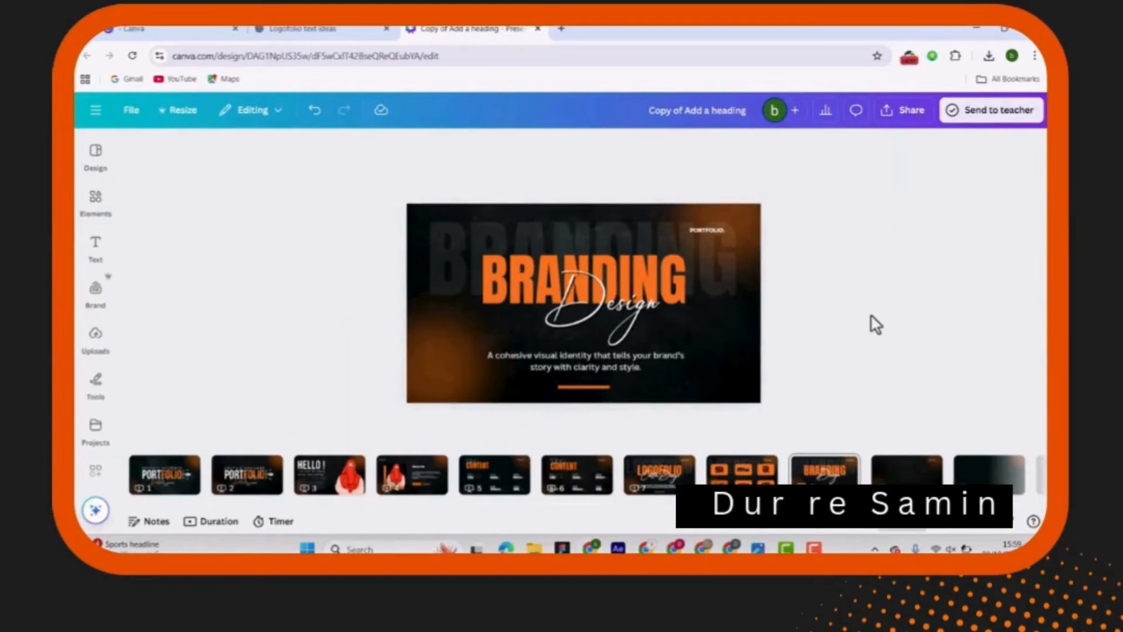
Open canva.com in a new browser tab, search the templates for "LOGO" and look through the designs
{"action": "left_click", "coordinate": [560, 29]}
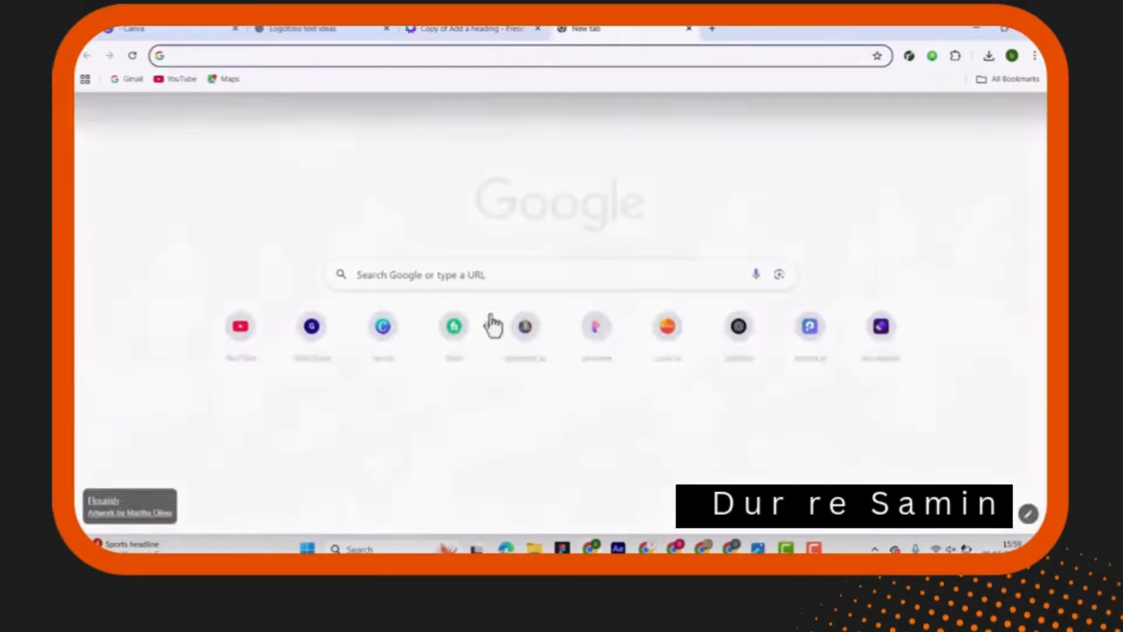
{"action": "type", "text": "canva.com"}
{"action": "key", "text": "Return"}
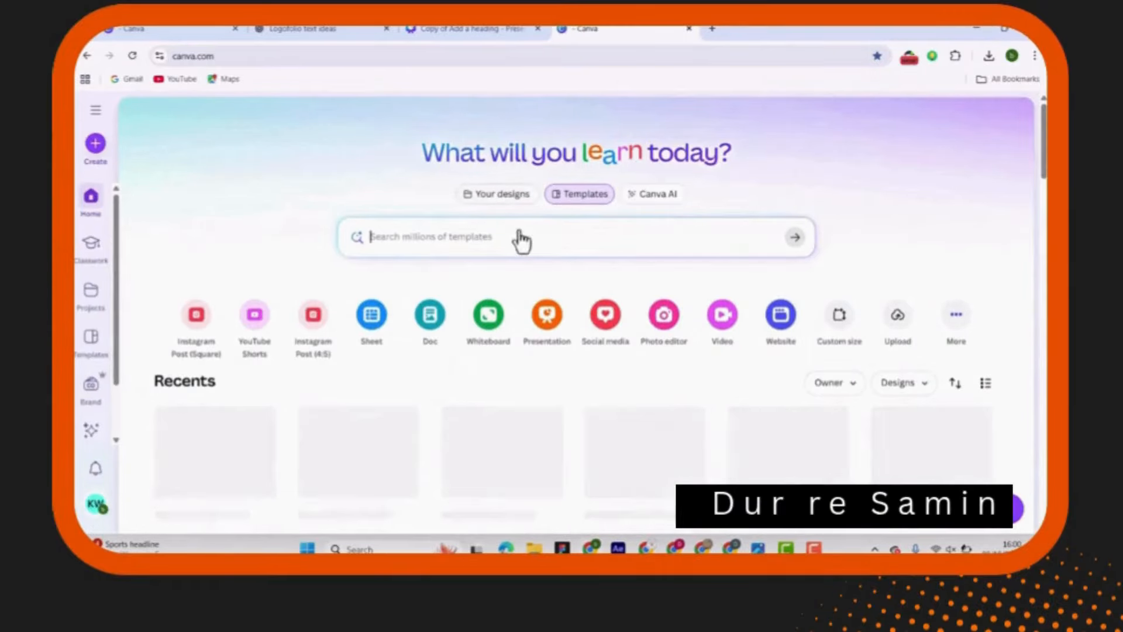
{"action": "left_click", "coordinate": [520, 238]}
{"action": "type", "text": "LOGO"}
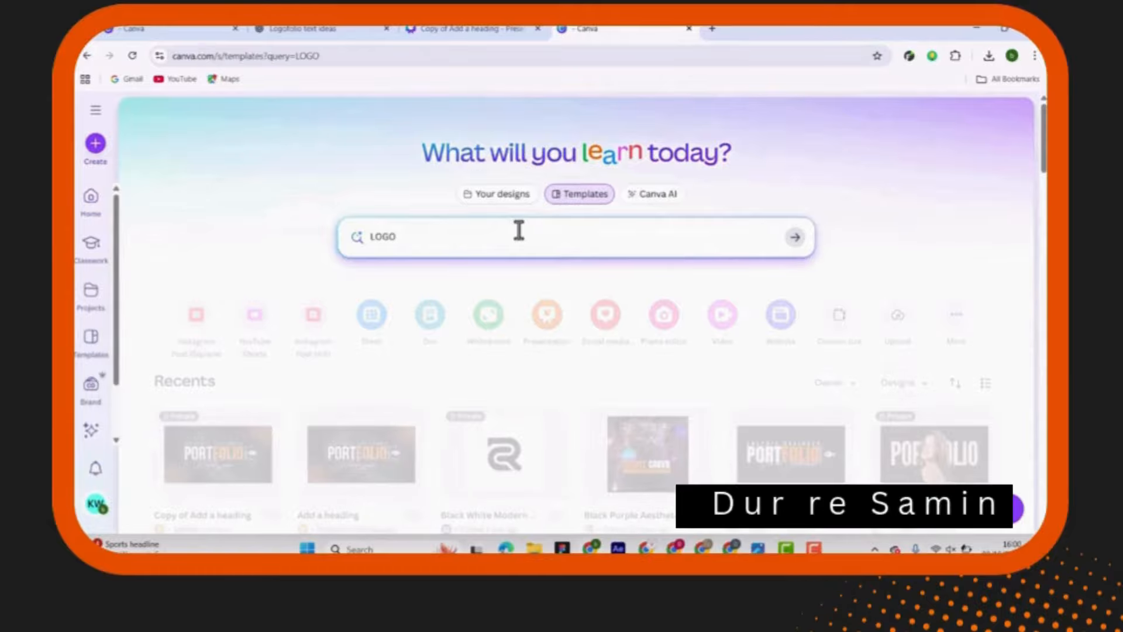
{"action": "scroll", "coordinate": [531, 357], "scroll_direction": "down", "scroll_amount": 8}
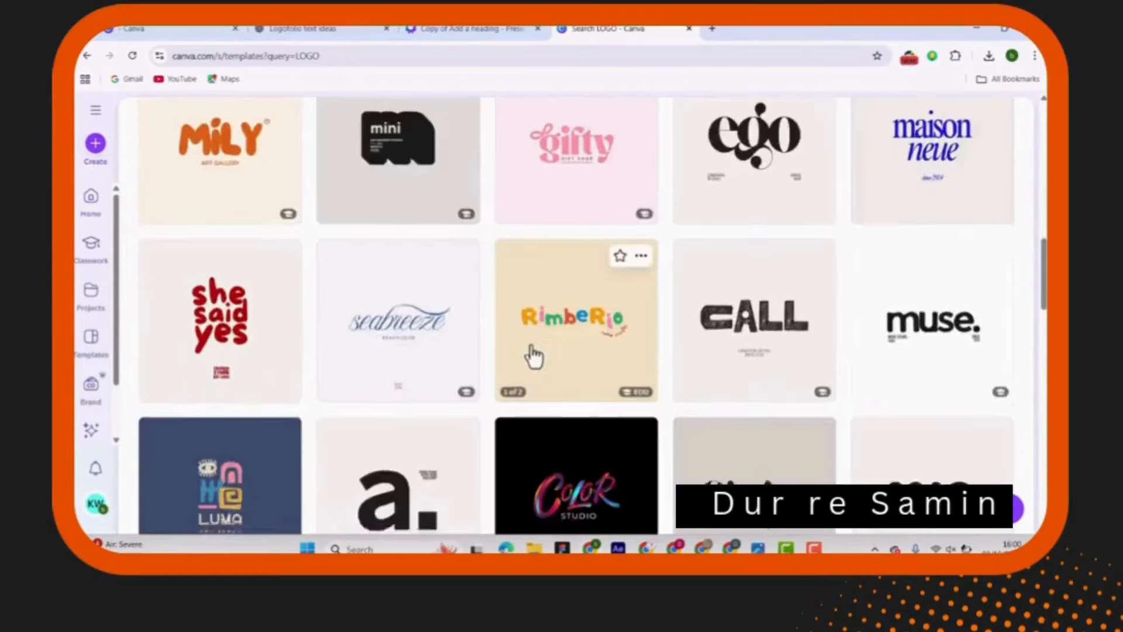
{"action": "scroll", "coordinate": [532, 354], "scroll_direction": "down", "scroll_amount": 2}
{"action": "scroll", "coordinate": [514, 232], "scroll_direction": "up", "scroll_amount": 3}
{"action": "scroll", "coordinate": [514, 232], "scroll_direction": "down", "scroll_amount": 2}
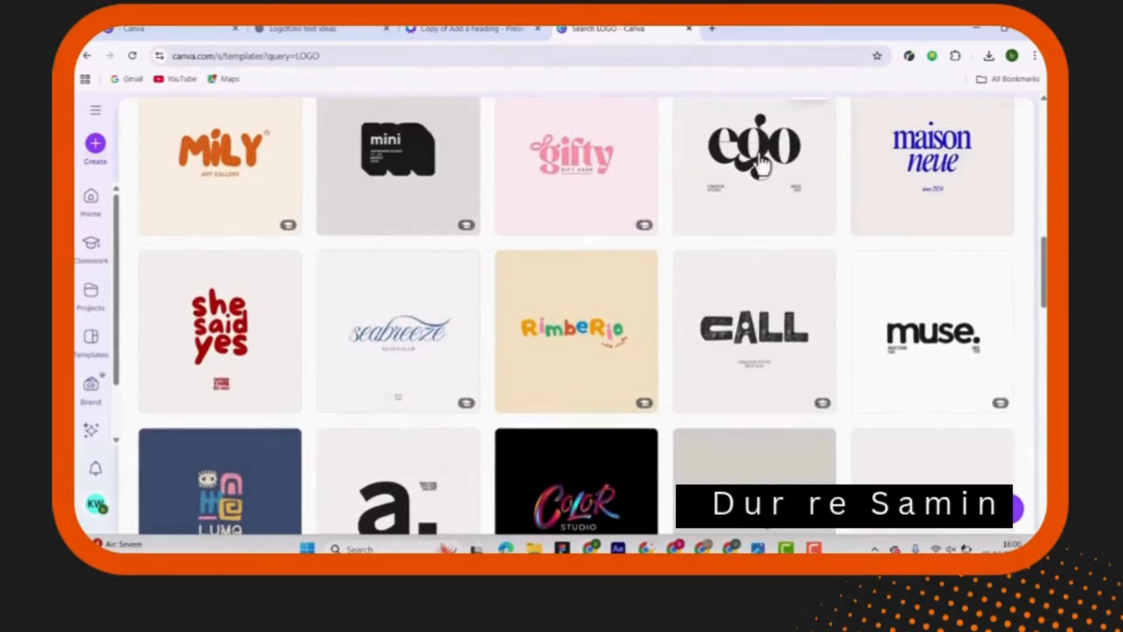
{"action": "scroll", "coordinate": [683, 336], "scroll_direction": "down", "scroll_amount": 5}
{"action": "scroll", "coordinate": [684, 335], "scroll_direction": "up", "scroll_amount": 15}
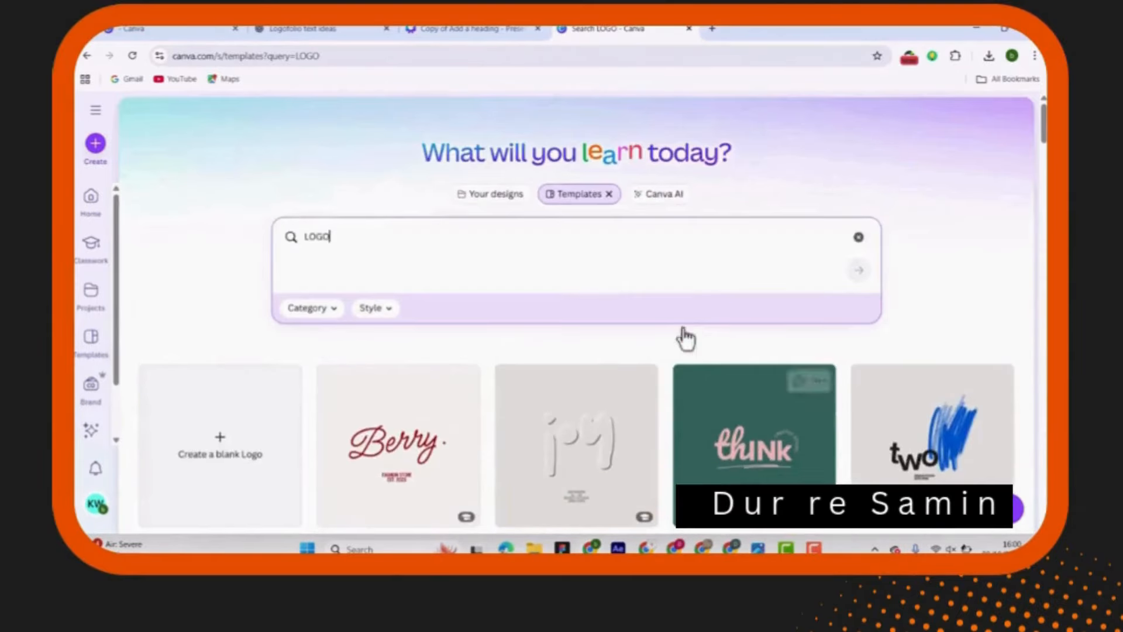
Search the Canva templates for "BRANDING" and look through the designs for reference
{"action": "type", "text": "BRANDING"}
{"action": "key", "text": "Return"}
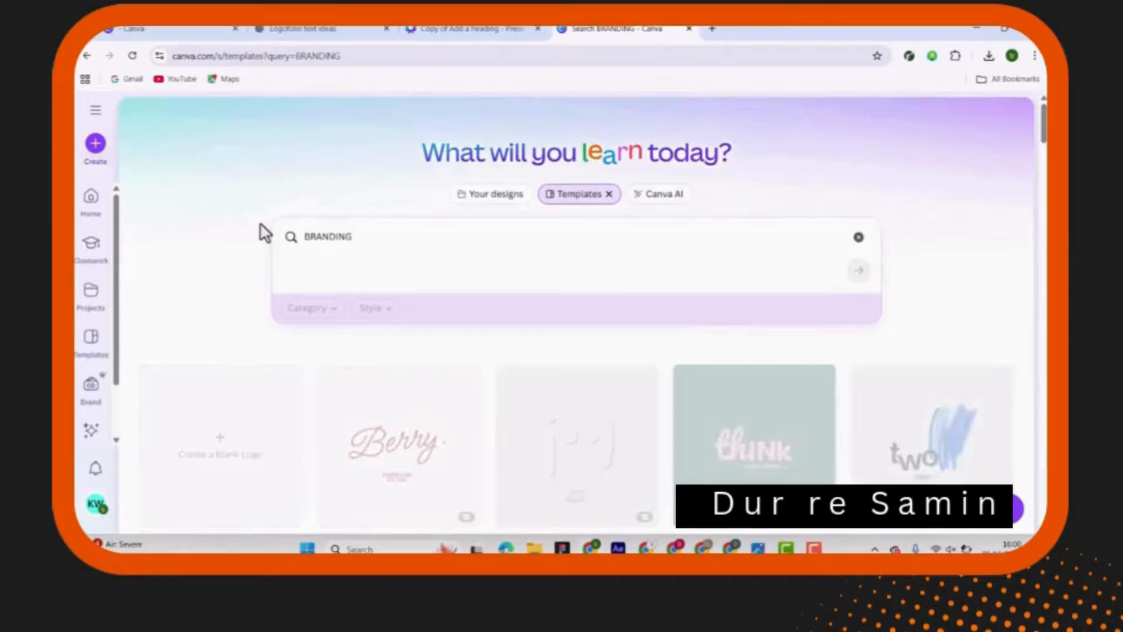
{"action": "scroll", "coordinate": [689, 358], "scroll_direction": "down", "scroll_amount": 8}
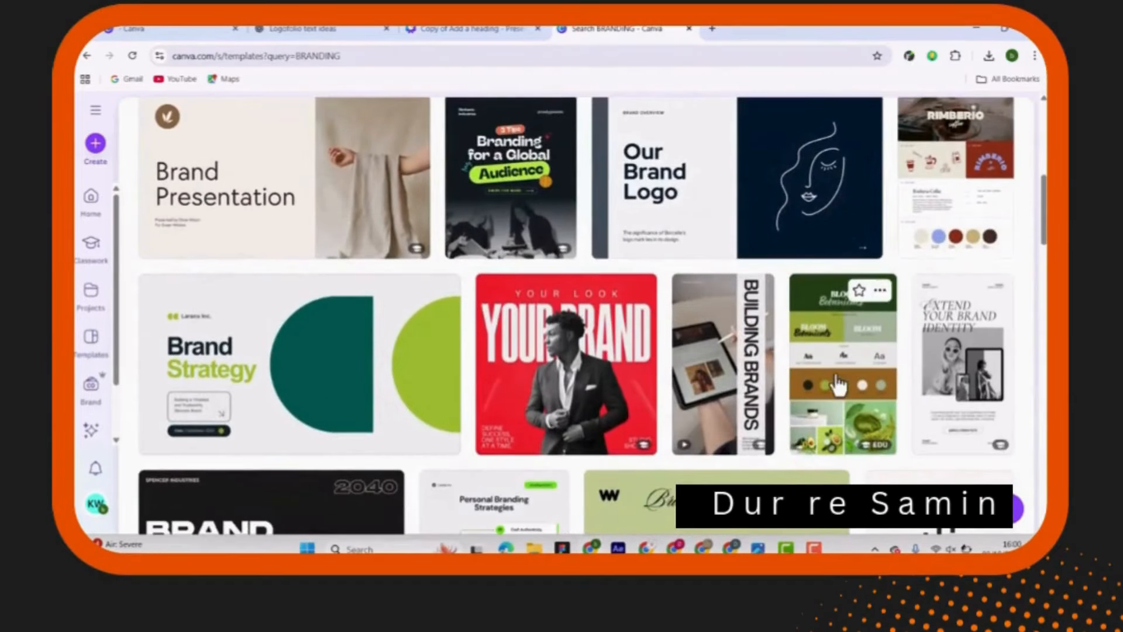
{"action": "scroll", "coordinate": [828, 395], "scroll_direction": "down", "scroll_amount": 1}
{"action": "scroll", "coordinate": [771, 366], "scroll_direction": "down", "scroll_amount": 10}
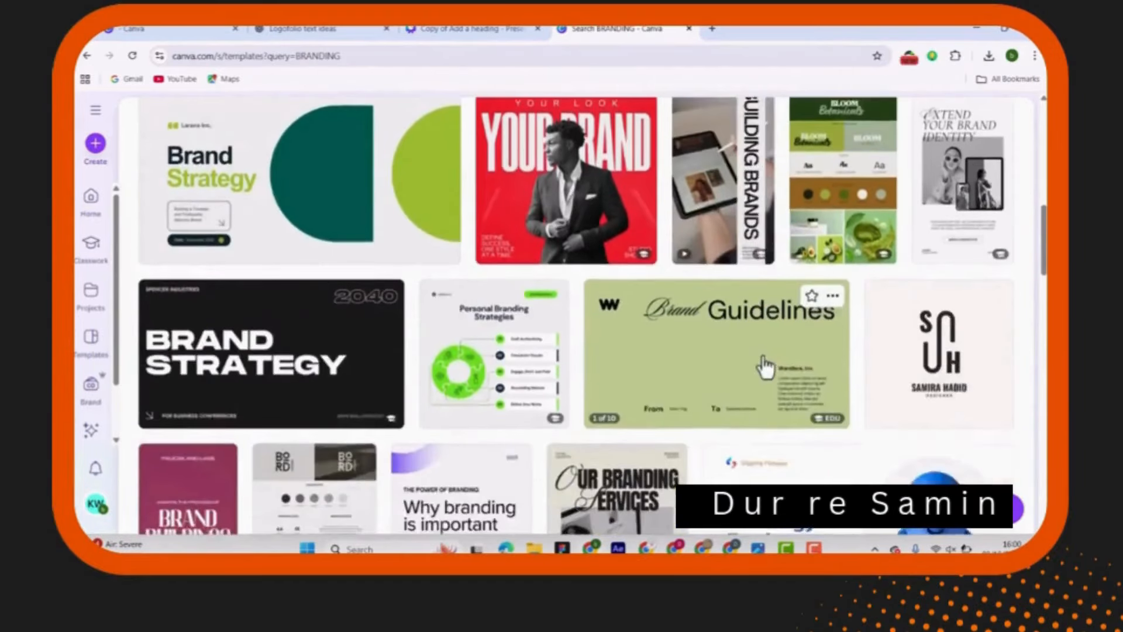
{"action": "scroll", "coordinate": [760, 354], "scroll_direction": "down", "scroll_amount": 5}
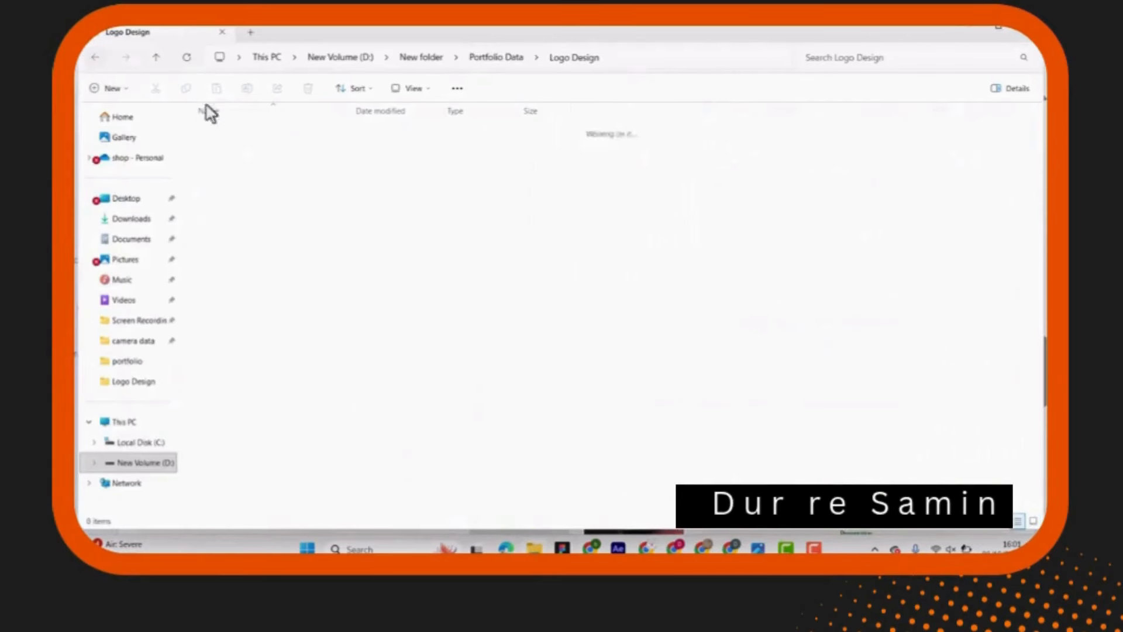
Look through the portfolio data folder on New Volume (D:) and preview the Frame 6334 image
{"action": "key", "text": "alt+Left"}
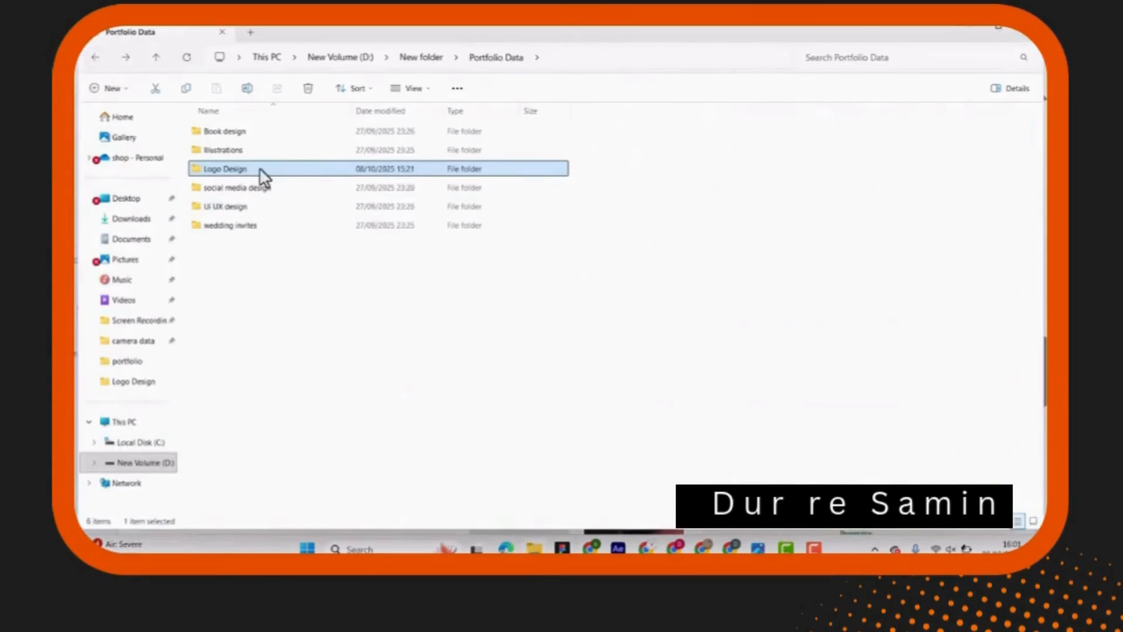
{"action": "left_click", "coordinate": [95, 59]}
{"action": "left_click", "coordinate": [154, 61]}
{"action": "double_click", "coordinate": [287, 161]}
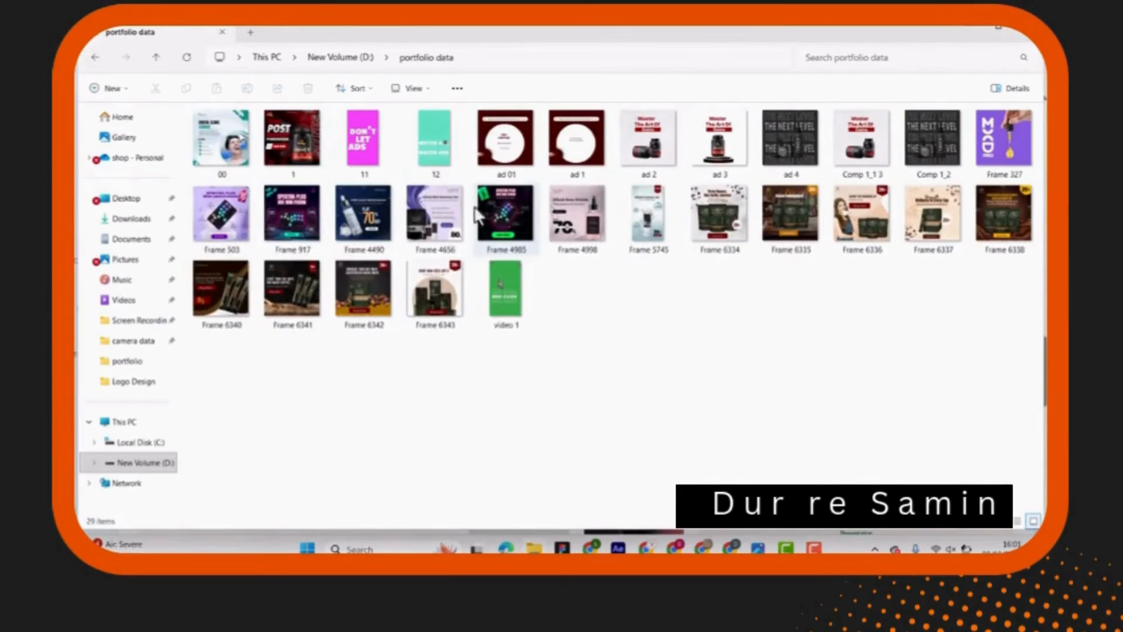
{"action": "double_click", "coordinate": [714, 218]}
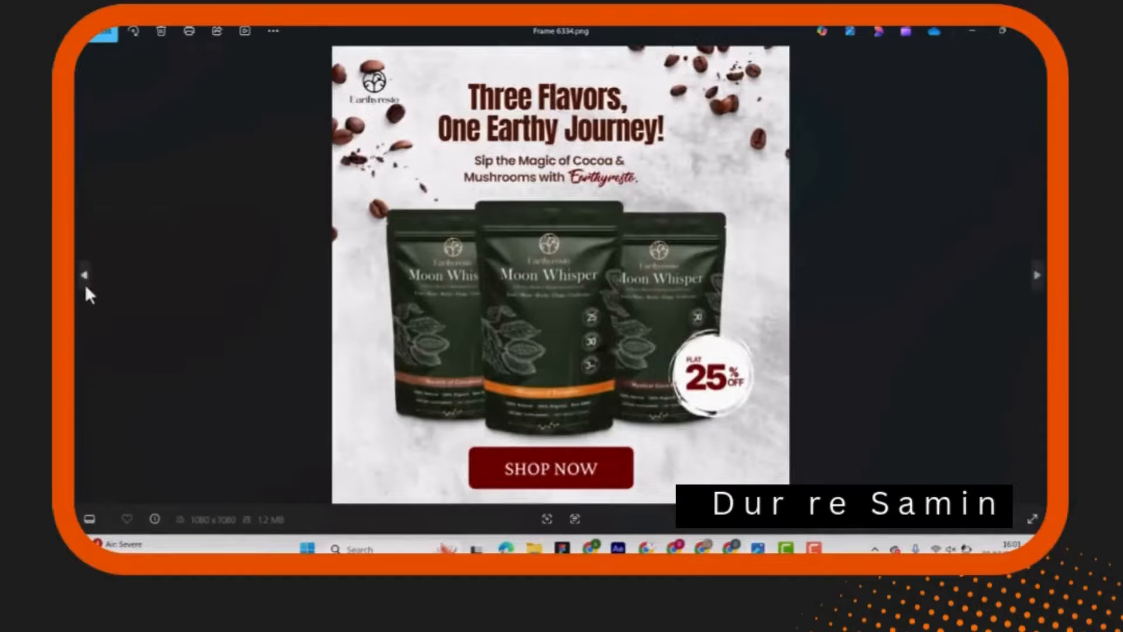
{"action": "left_click", "coordinate": [86, 283]}
{"action": "left_click", "coordinate": [1030, 41]}
{"action": "left_click", "coordinate": [92, 57]}
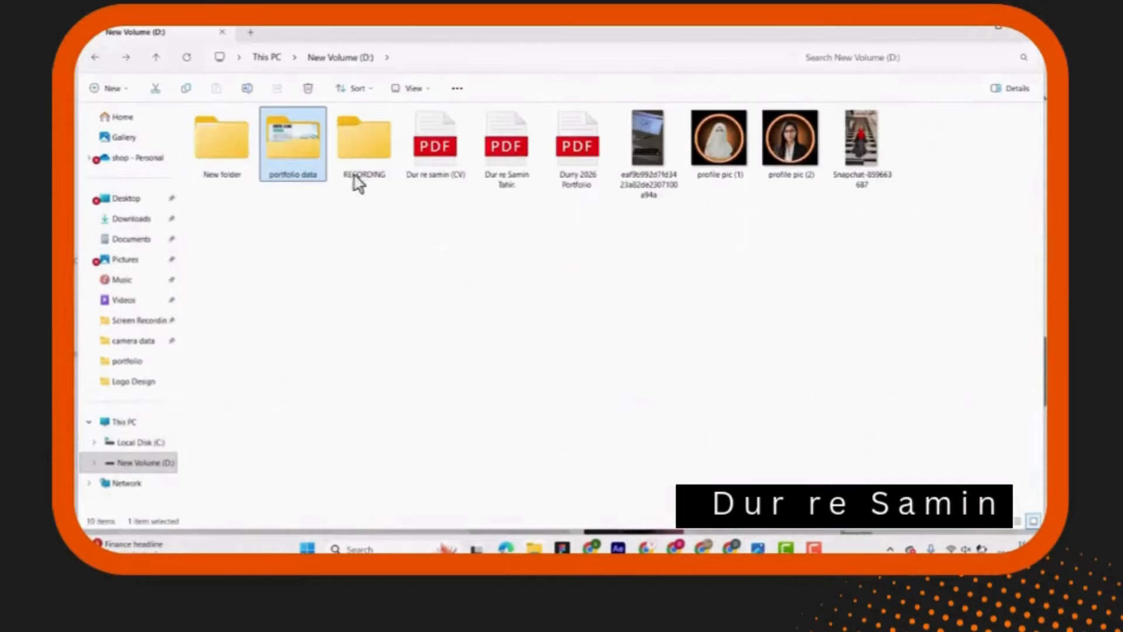
Check the Book design folder under New folder > Portfolio Data on New Volume (D:) for usable work
{"action": "double_click", "coordinate": [221, 140]}
{"action": "double_click", "coordinate": [246, 131]}
{"action": "double_click", "coordinate": [252, 131]}
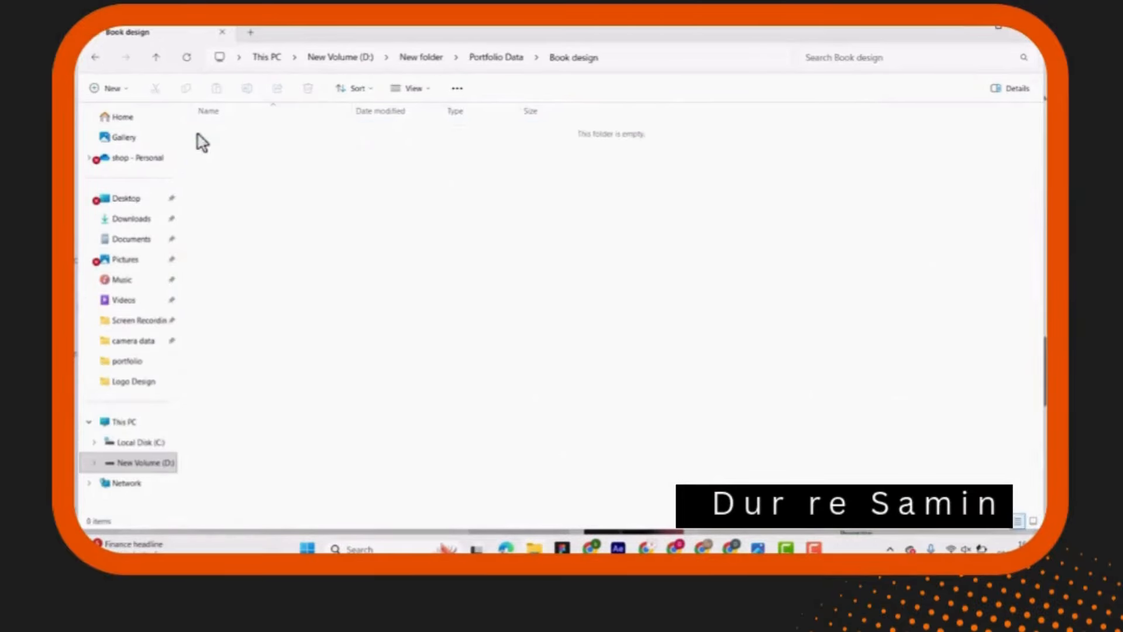
{"action": "key", "text": "alt+Left"}
{"action": "left_click", "coordinate": [306, 319]}
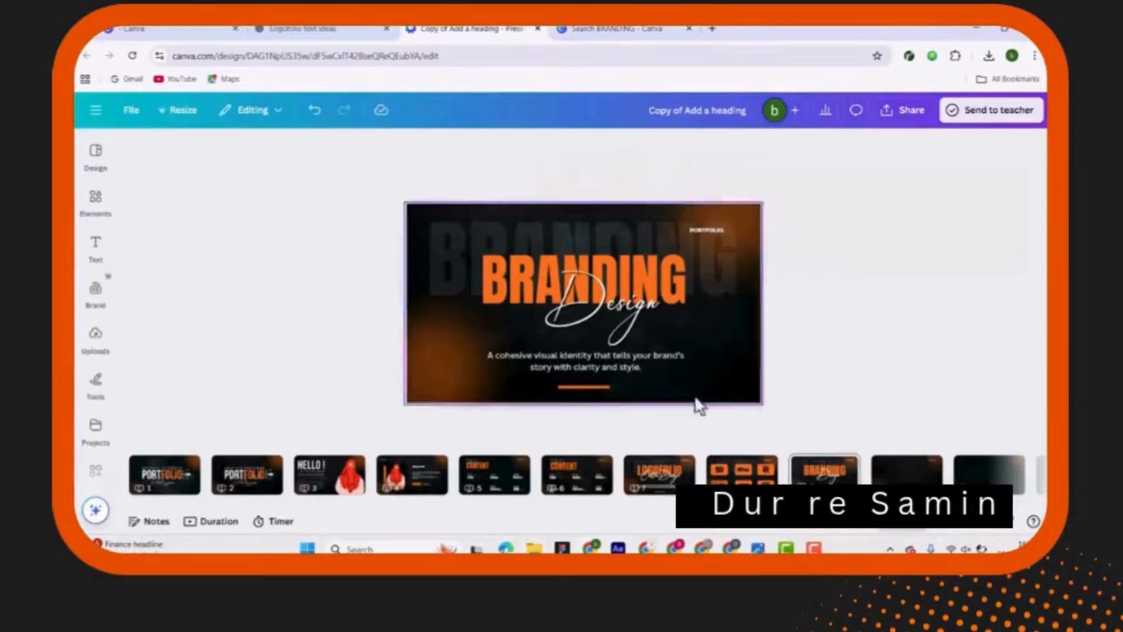
View the blank slide after the Branding slide, the Branding slide itself and the Logofolio title slide
{"action": "left_click", "coordinate": [907, 474]}
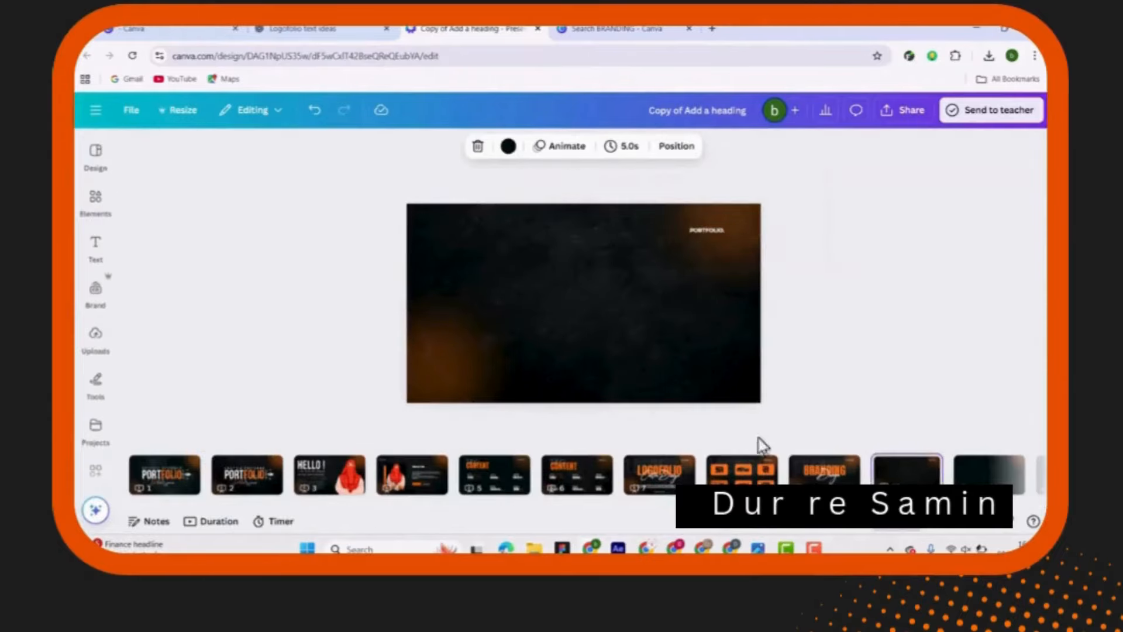
{"action": "left_click", "coordinate": [824, 475]}
{"action": "left_click", "coordinate": [660, 474]}
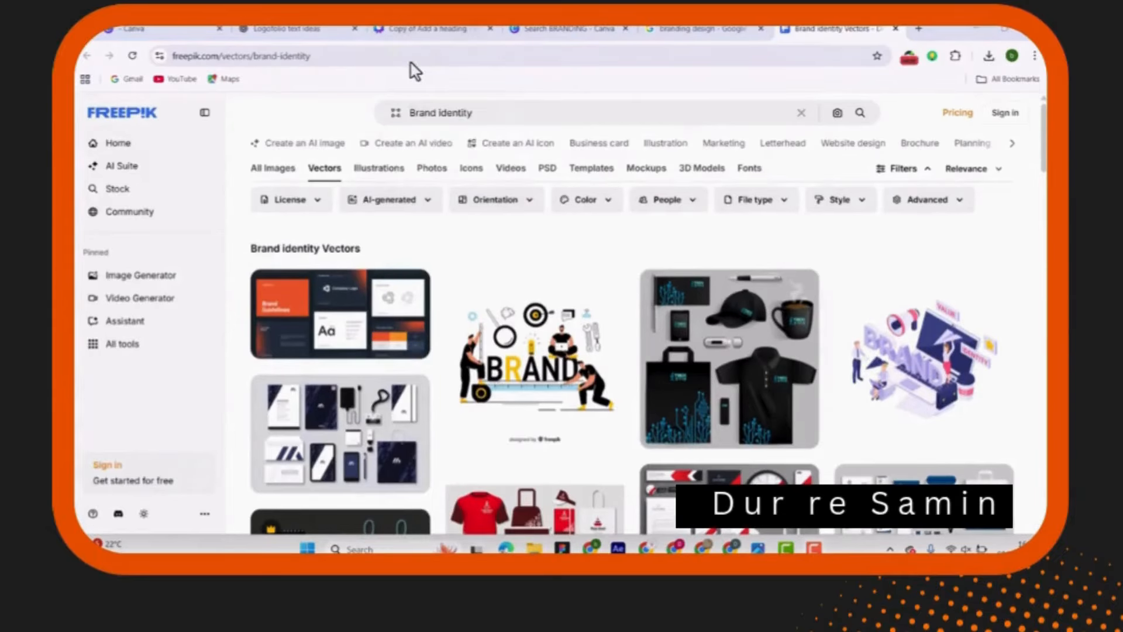
Return to the Canva presentation and change the script text on the Branding slide to "Identity Design"
{"action": "left_click", "coordinate": [421, 28]}
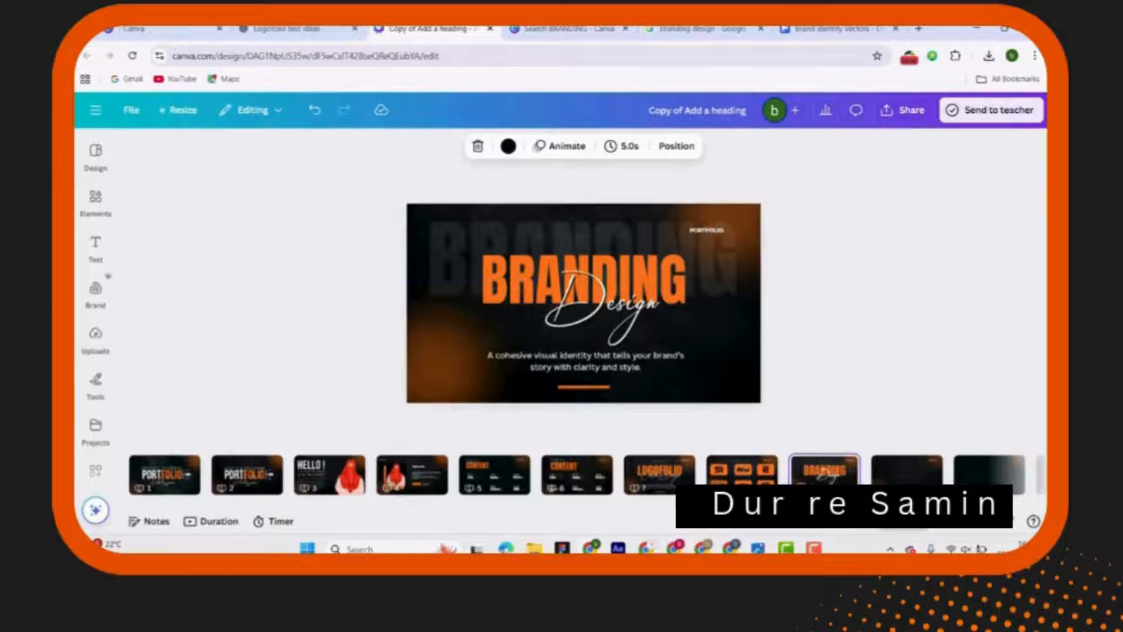
{"action": "left_click", "coordinate": [553, 252]}
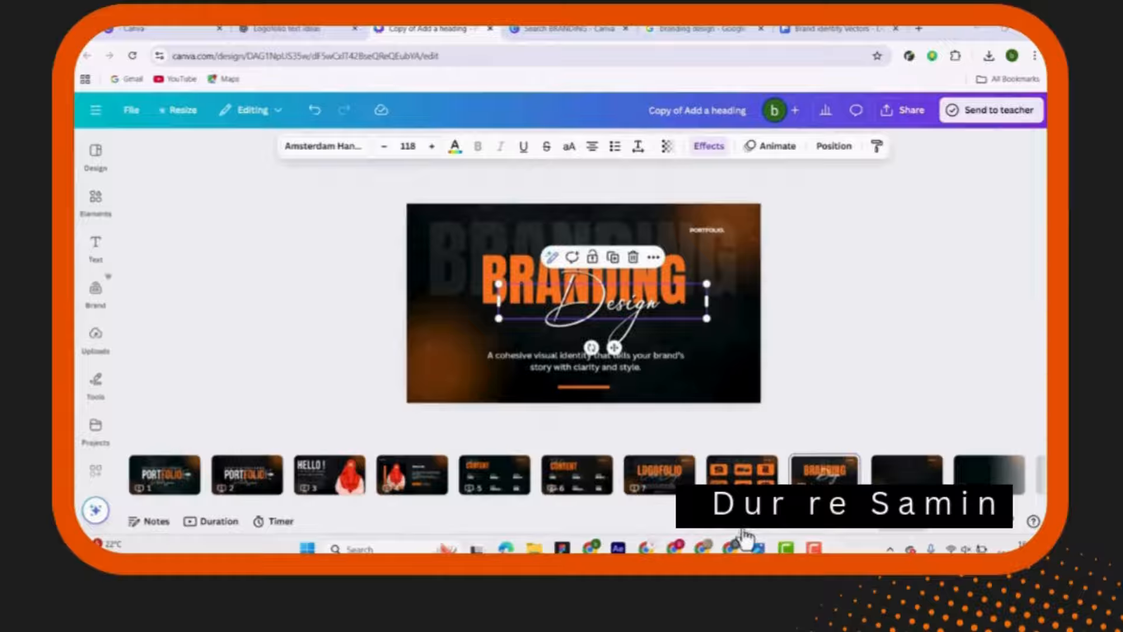
{"action": "left_click_drag", "start_coordinate": [743, 532], "coordinate": [758, 530]}
{"action": "left_click", "coordinate": [528, 309]}
{"action": "type", "text": "Ident "}
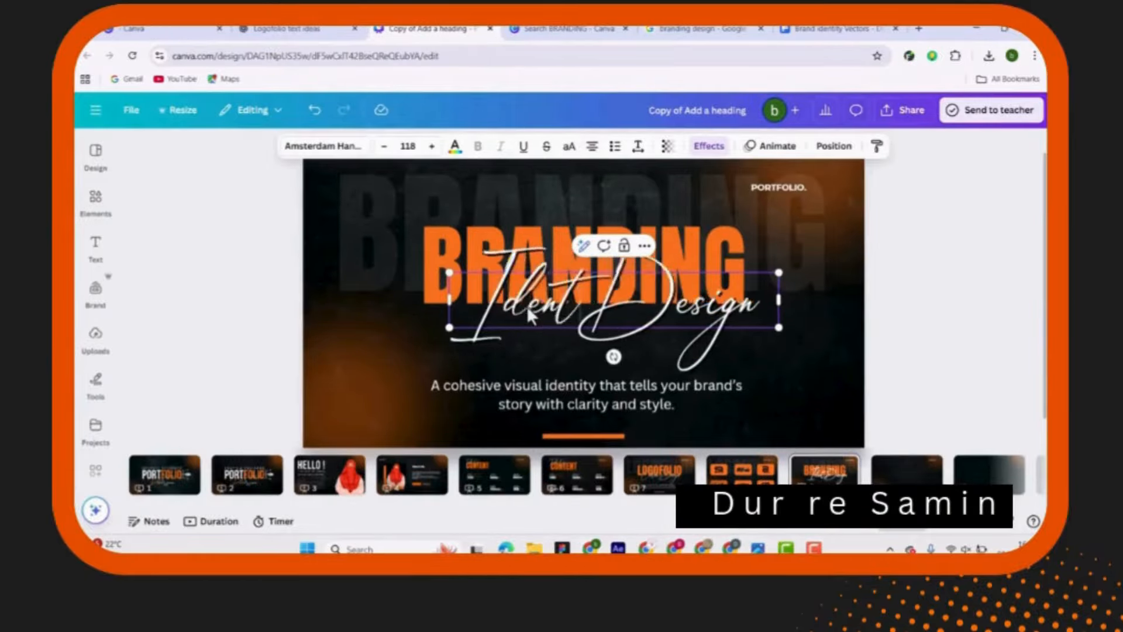
{"action": "type", "text": "ity"}
Shrink the "Identity Design" script text to a font size of about 95.9 and center it over the lower edge of BRANDING
{"action": "left_click_drag", "start_coordinate": [792, 332], "coordinate": [755, 308]}
{"action": "left_click", "coordinate": [566, 310]}
{"action": "left_click_drag", "start_coordinate": [579, 308], "coordinate": [581, 323]}
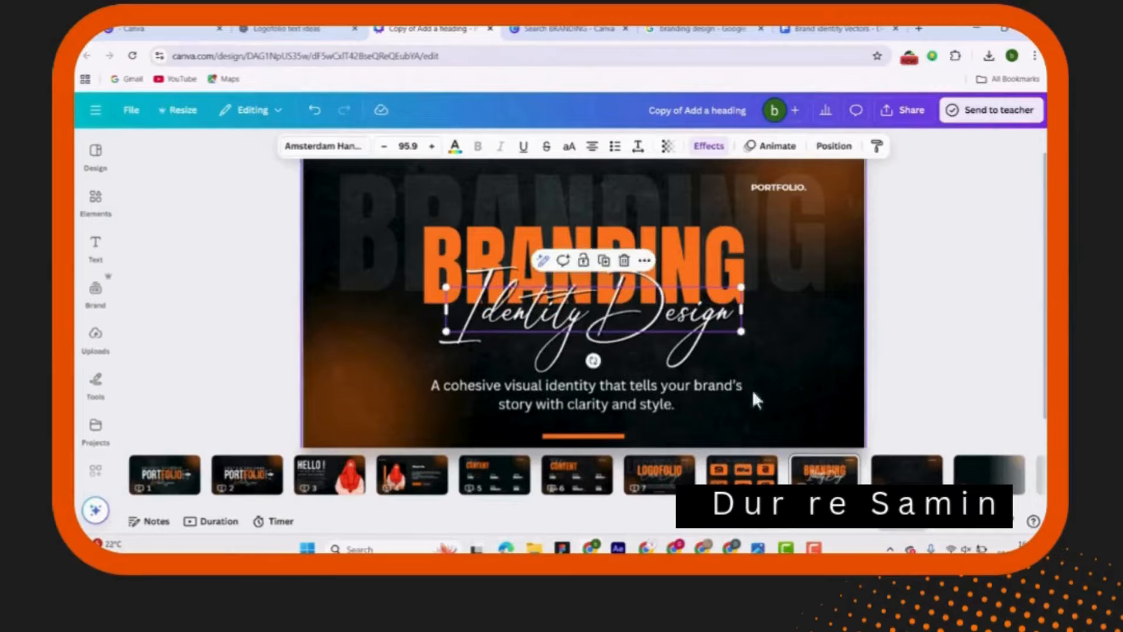
Add a circle to the blank slide after Branding, enlarge it and place it so it runs off the slide's right edge
{"action": "scroll", "coordinate": [753, 396], "scroll_direction": "down", "scroll_amount": 5}
{"action": "left_click_drag", "start_coordinate": [708, 537], "coordinate": [715, 534]}
{"action": "left_click", "coordinate": [96, 203]}
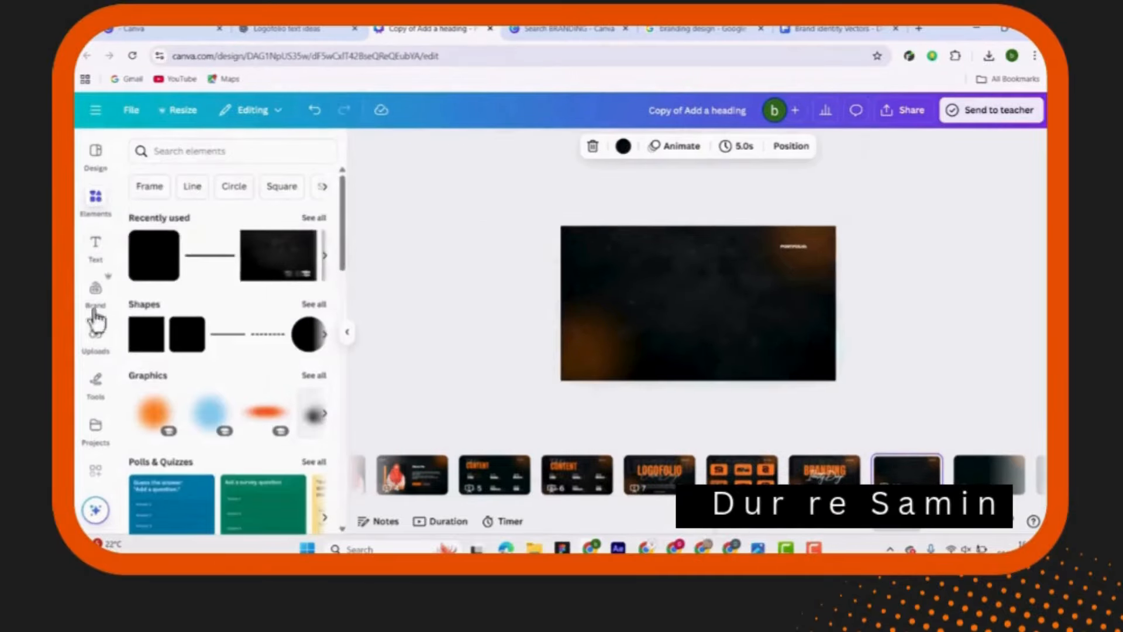
{"action": "left_click", "coordinate": [308, 335]}
{"action": "left_click_drag", "start_coordinate": [721, 328], "coordinate": [858, 392]}
{"action": "left_click_drag", "start_coordinate": [797, 331], "coordinate": [840, 277]}
{"action": "left_click", "coordinate": [947, 314]}
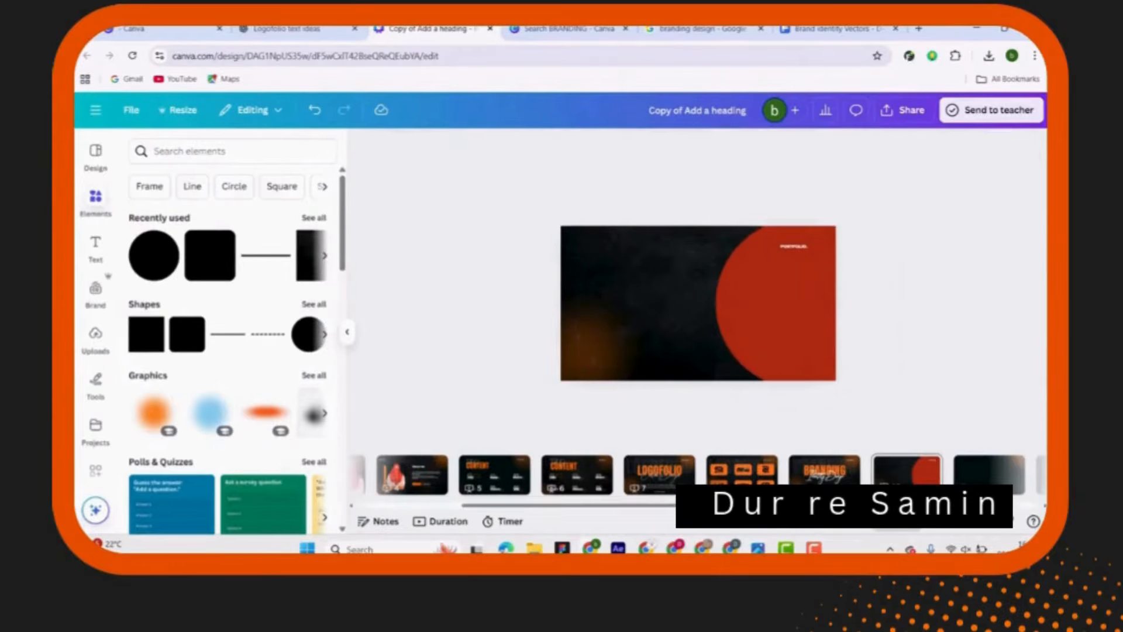
Fill the large circle with white and bring up the uploaded images
{"action": "left_click_drag", "start_coordinate": [715, 532], "coordinate": [720, 532]}
{"action": "left_click", "coordinate": [842, 307]}
{"action": "left_click", "coordinate": [425, 146]}
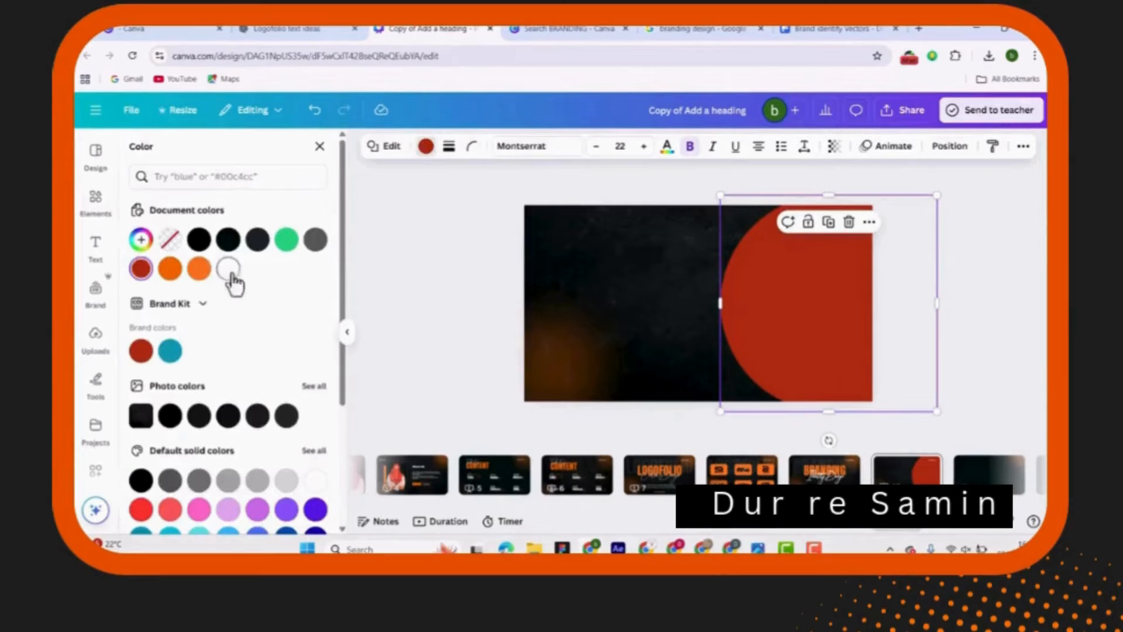
{"action": "left_click", "coordinate": [234, 281]}
{"action": "left_click", "coordinate": [835, 316]}
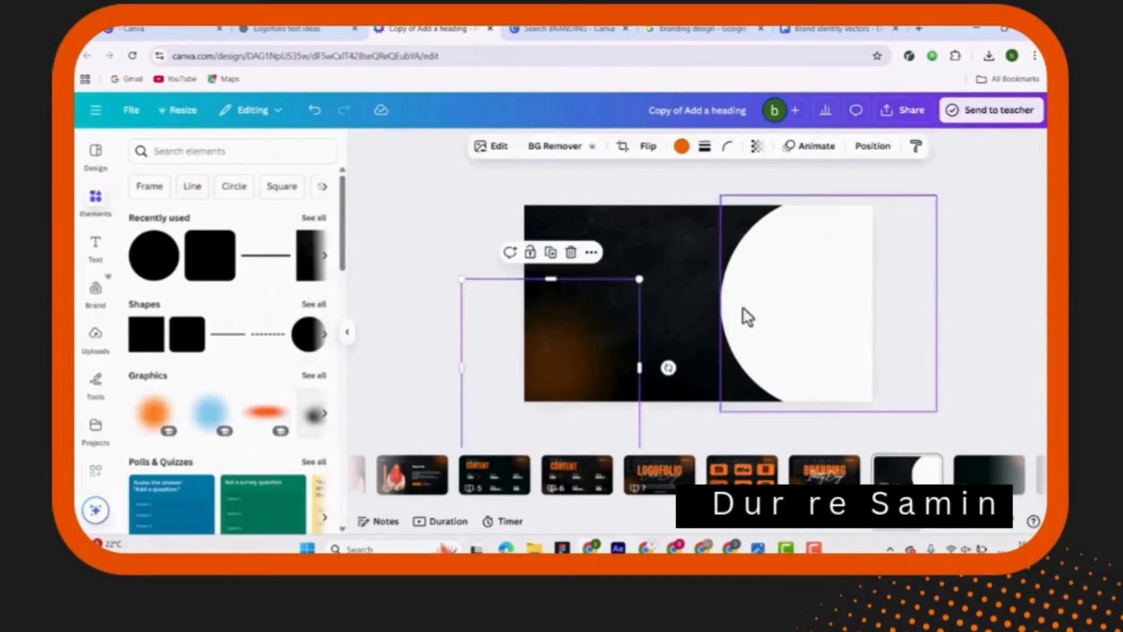
{"action": "left_click", "coordinate": [93, 351]}
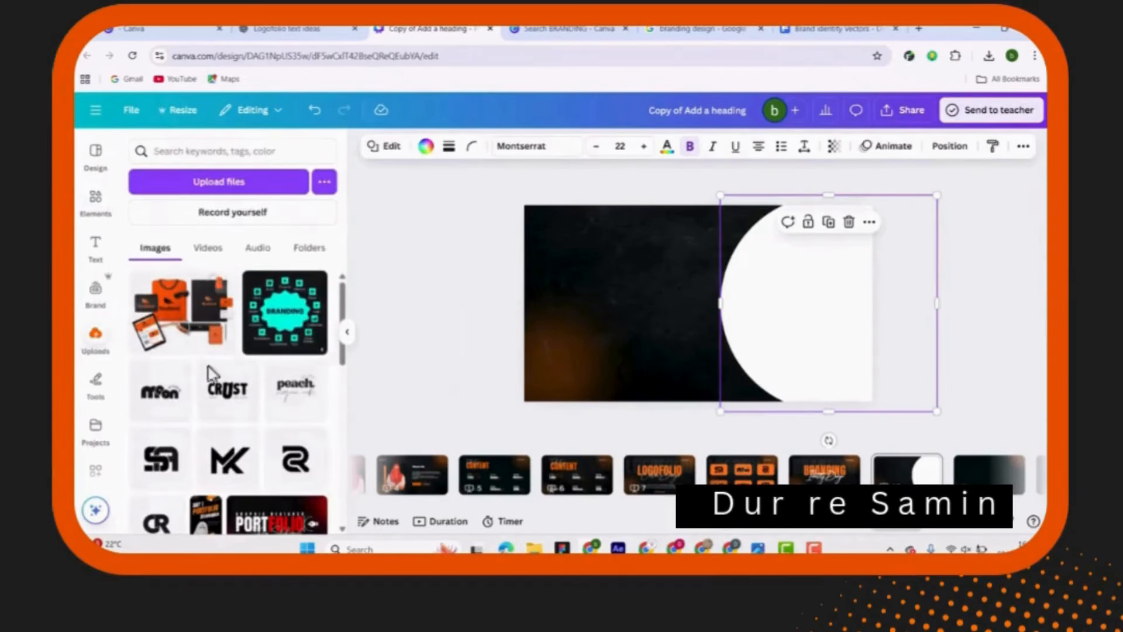
{"action": "left_click", "coordinate": [275, 337]}
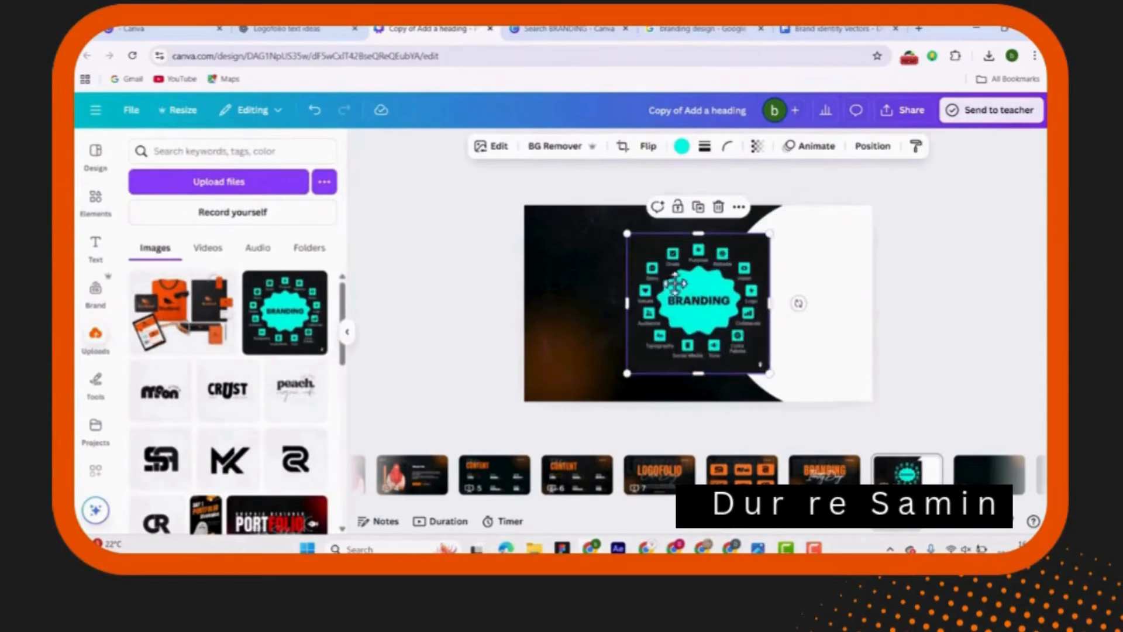
{"action": "left_click_drag", "start_coordinate": [768, 370], "coordinate": [715, 351]}
{"action": "left_click_drag", "start_coordinate": [627, 353], "coordinate": [640, 343]}
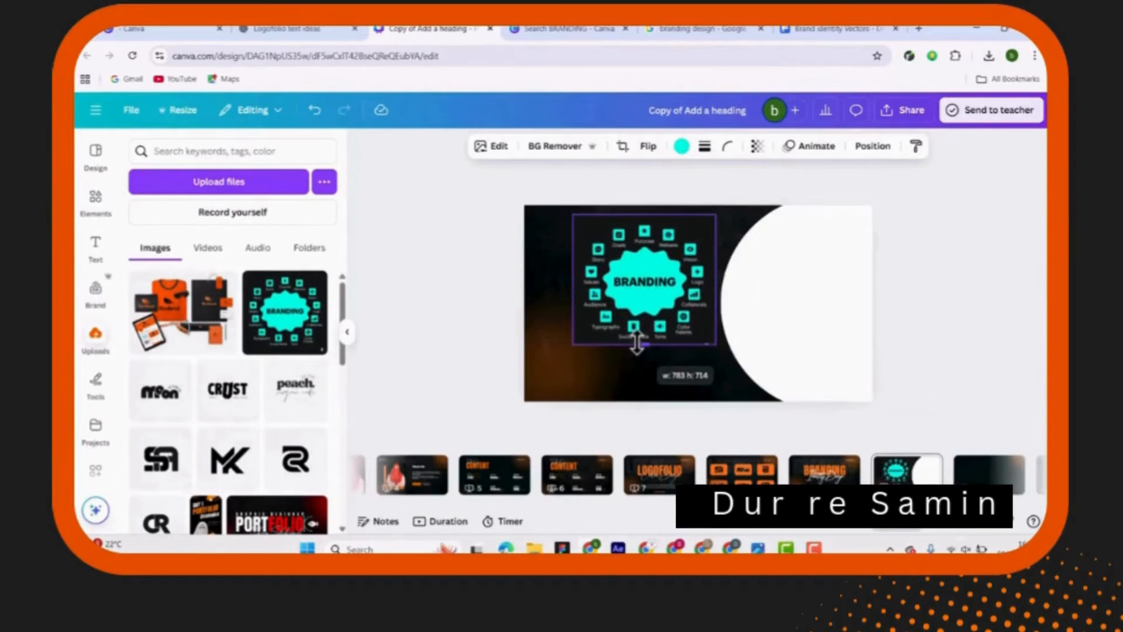
{"action": "left_click", "coordinate": [682, 146]}
{"action": "key", "text": "Delete"}
Enlarge the white circle slightly and place the uploaded Birdland brand mockup image over it
{"action": "left_click", "coordinate": [802, 303]}
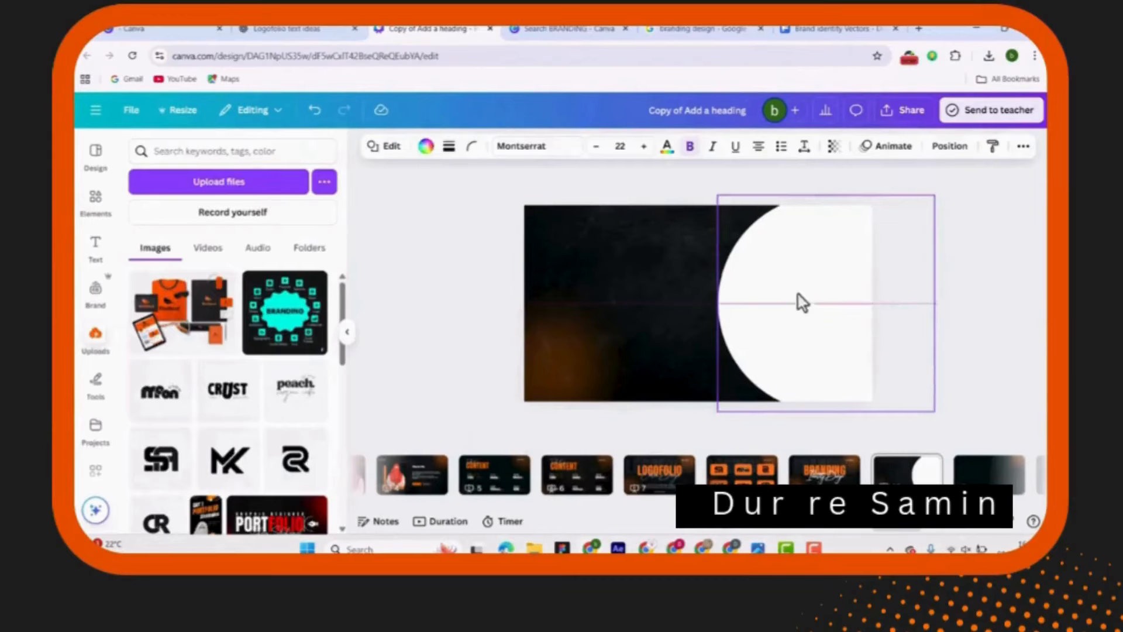
{"action": "left_click_drag", "start_coordinate": [933, 413], "coordinate": [944, 421]}
{"action": "left_click", "coordinate": [194, 317]}
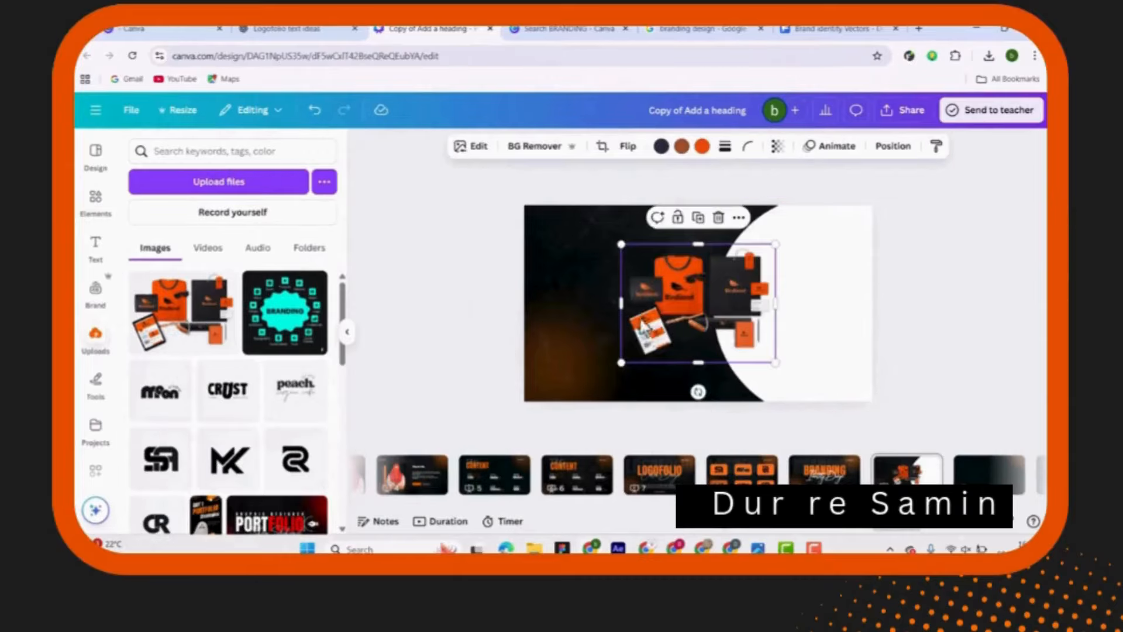
{"action": "left_click_drag", "start_coordinate": [676, 322], "coordinate": [749, 324]}
{"action": "left_click", "coordinate": [966, 346]}
{"action": "left_click", "coordinate": [764, 521]}
{"action": "left_click", "coordinate": [350, 332]}
{"action": "left_click", "coordinate": [903, 331]}
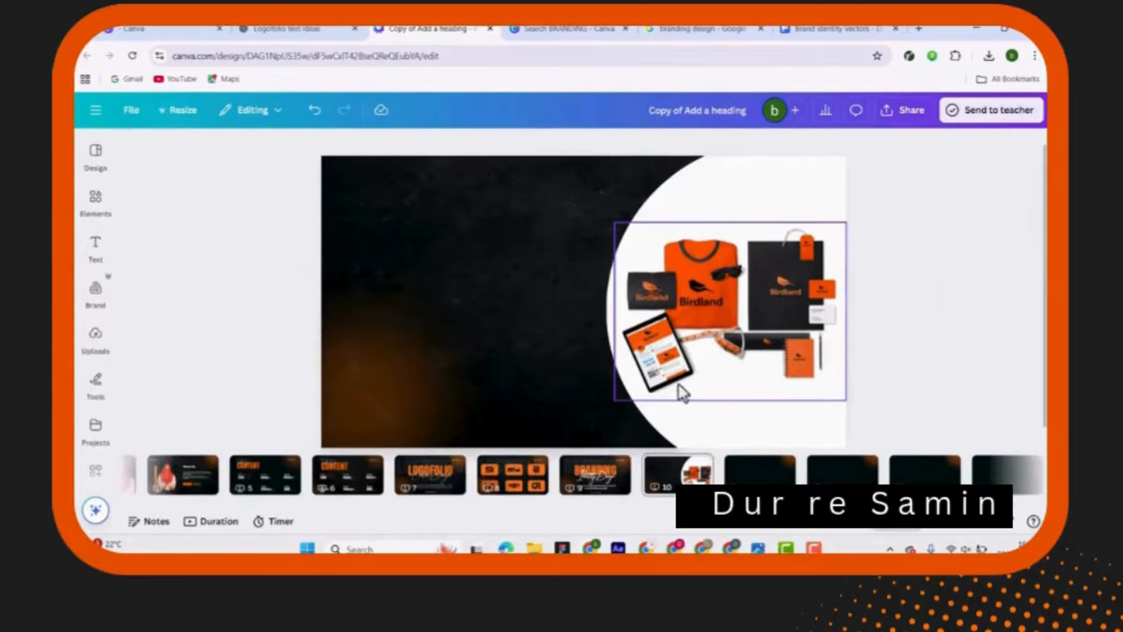
{"action": "left_click", "coordinate": [679, 410]}
{"action": "left_click", "coordinate": [349, 145]}
{"action": "left_click_drag", "start_coordinate": [285, 199], "coordinate": [292, 199]}
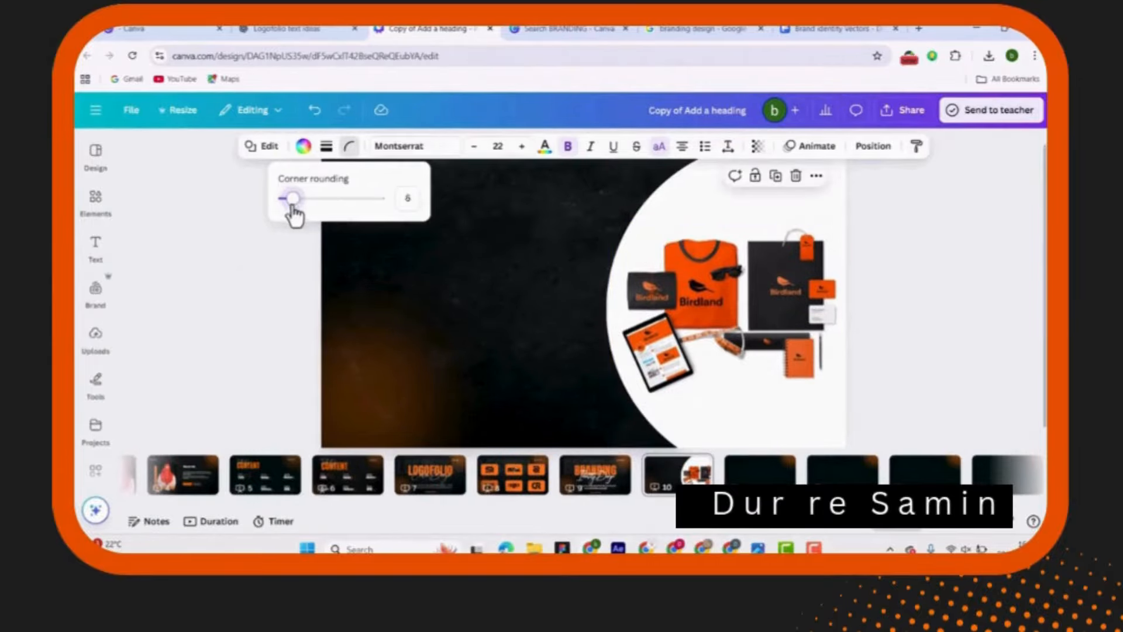
{"action": "left_click", "coordinate": [300, 150]}
{"action": "left_click", "coordinate": [169, 306]}
{"action": "left_click", "coordinate": [433, 257]}
{"action": "left_click", "coordinate": [315, 110]}
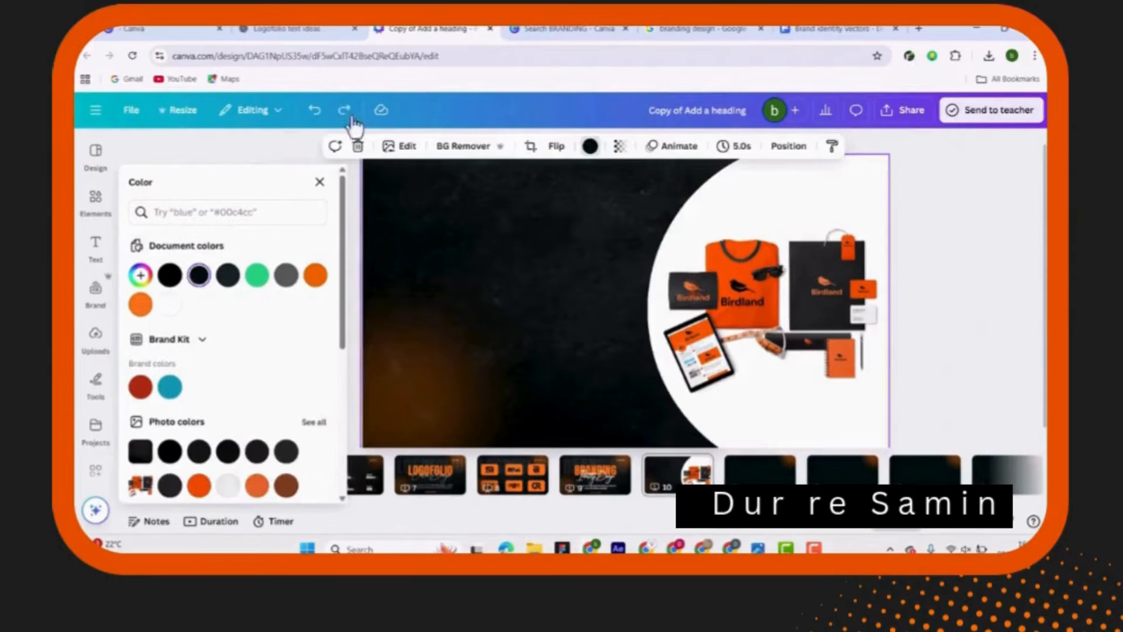
Give the white circle a thin orange outline while keeping its fill white
{"action": "left_click", "coordinate": [714, 212]}
{"action": "left_click", "coordinate": [326, 150]}
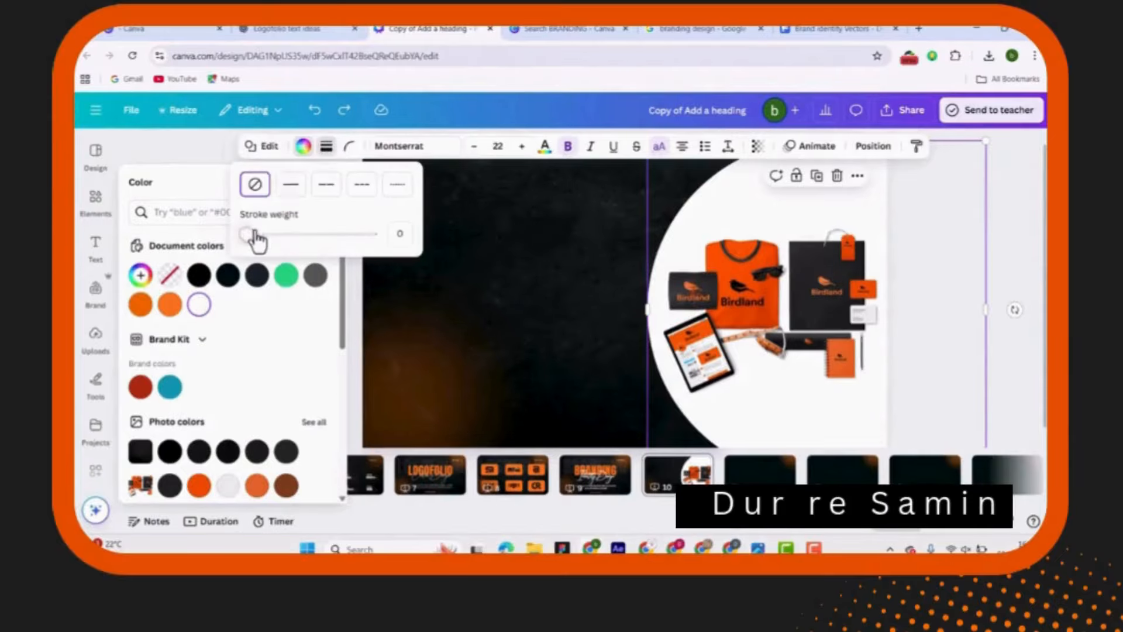
{"action": "left_click", "coordinate": [170, 305]}
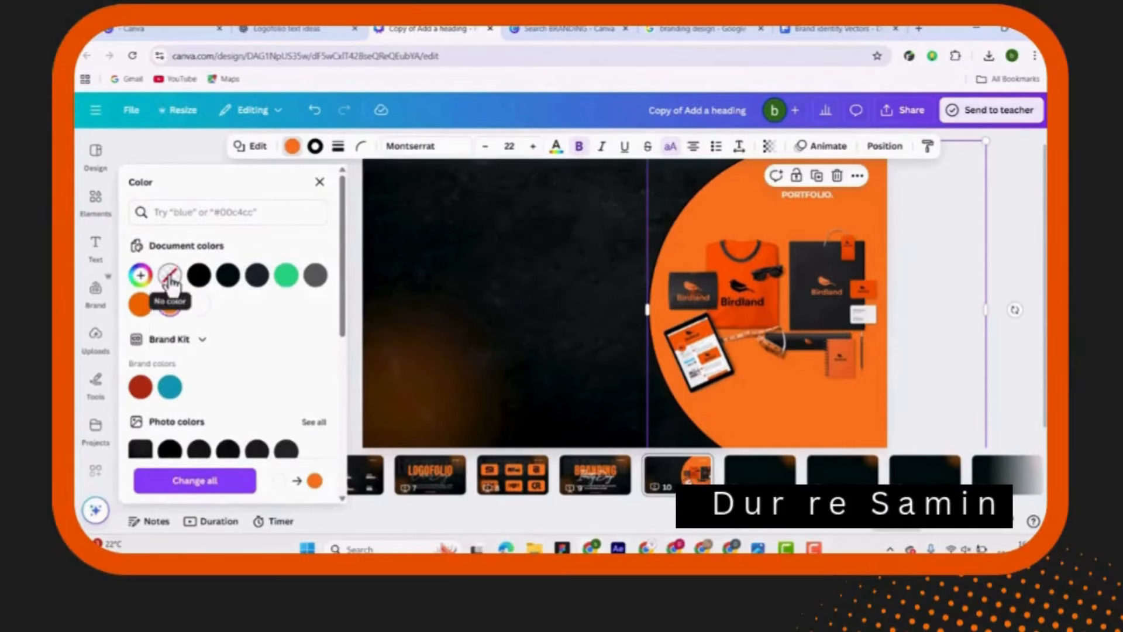
{"action": "left_click", "coordinate": [170, 283]}
{"action": "left_click", "coordinate": [415, 272]}
{"action": "double_click", "coordinate": [479, 226]}
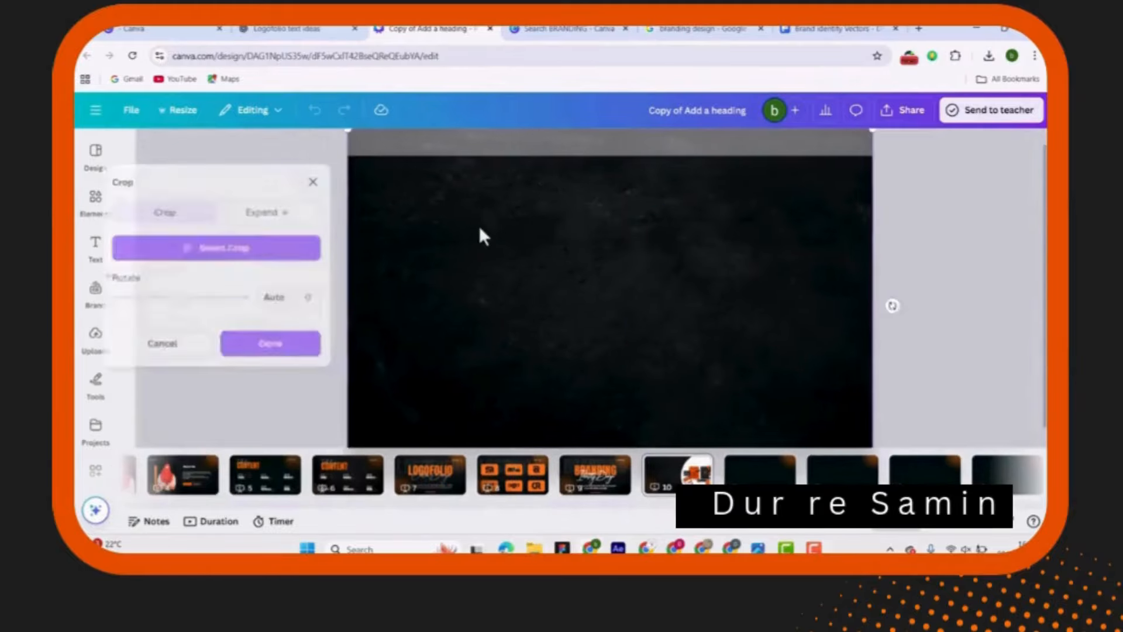
{"action": "left_click", "coordinate": [313, 182]}
{"action": "left_click", "coordinate": [947, 268]}
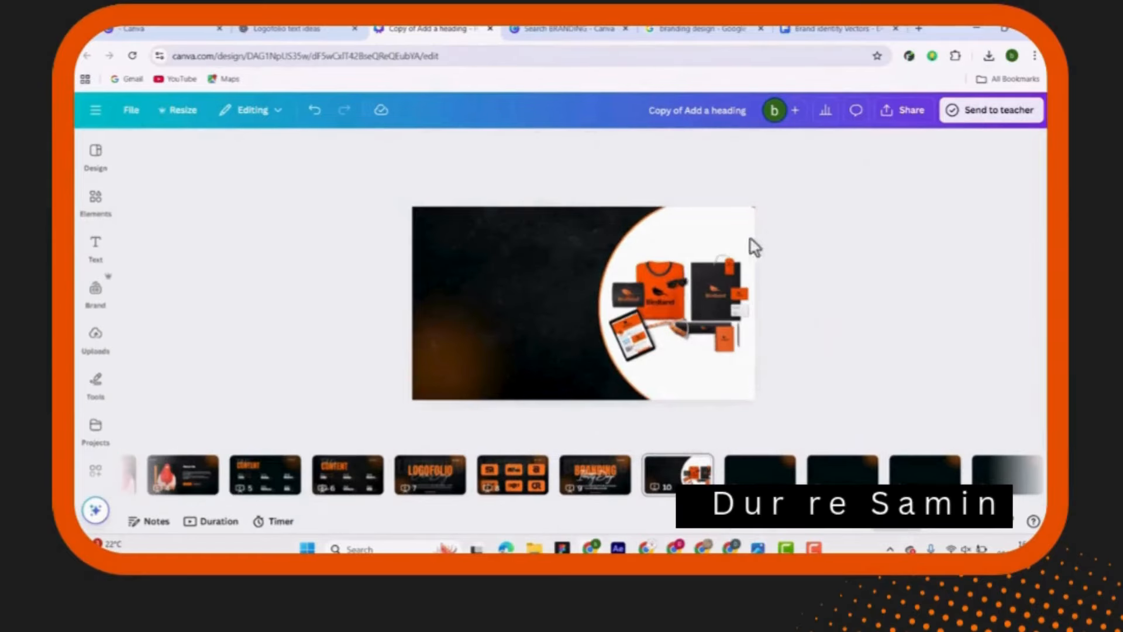
Recolor the "PORTFOLIO." label over the white circle to black
{"action": "left_click", "coordinate": [738, 232]}
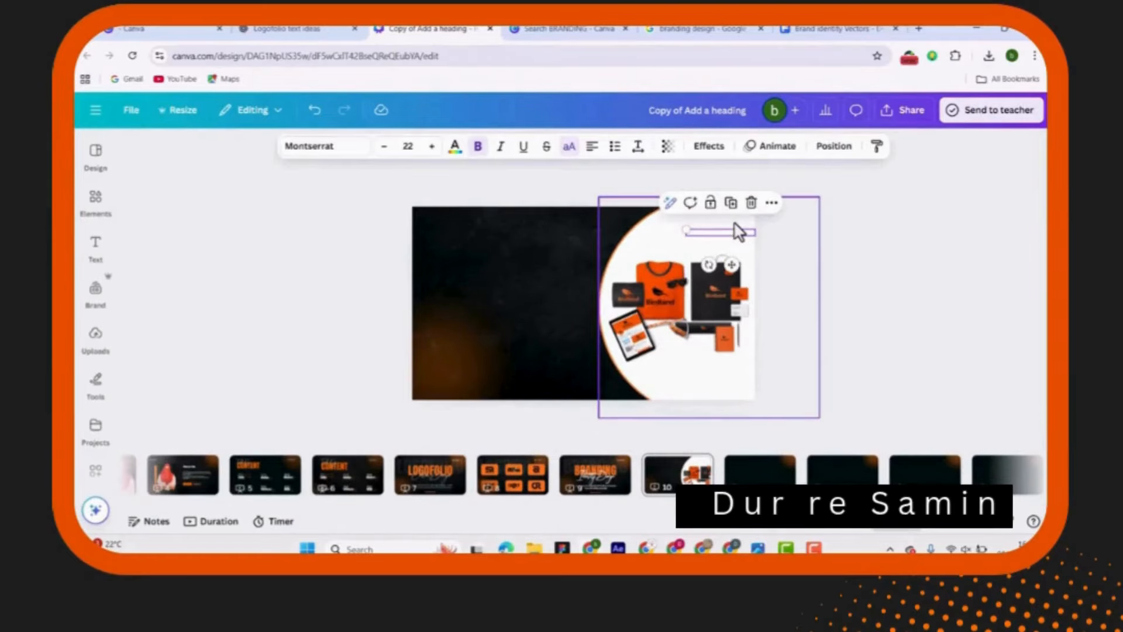
{"action": "left_click", "coordinate": [460, 151]}
{"action": "left_click", "coordinate": [169, 276]}
{"action": "left_click", "coordinate": [909, 281]}
{"action": "left_click", "coordinate": [731, 522]}
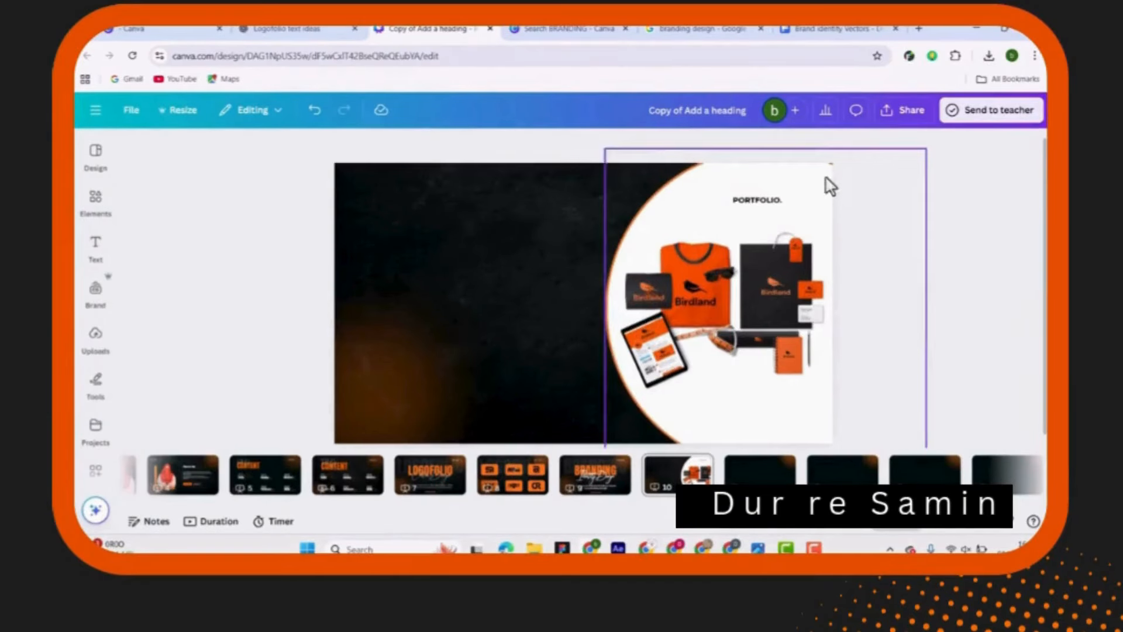
Enlarge the white circle slightly so that it covers the slide's upper-right corner
{"action": "left_click", "coordinate": [831, 186]}
{"action": "left_click", "coordinate": [732, 523]}
{"action": "left_click_drag", "start_coordinate": [833, 191], "coordinate": [837, 188]}
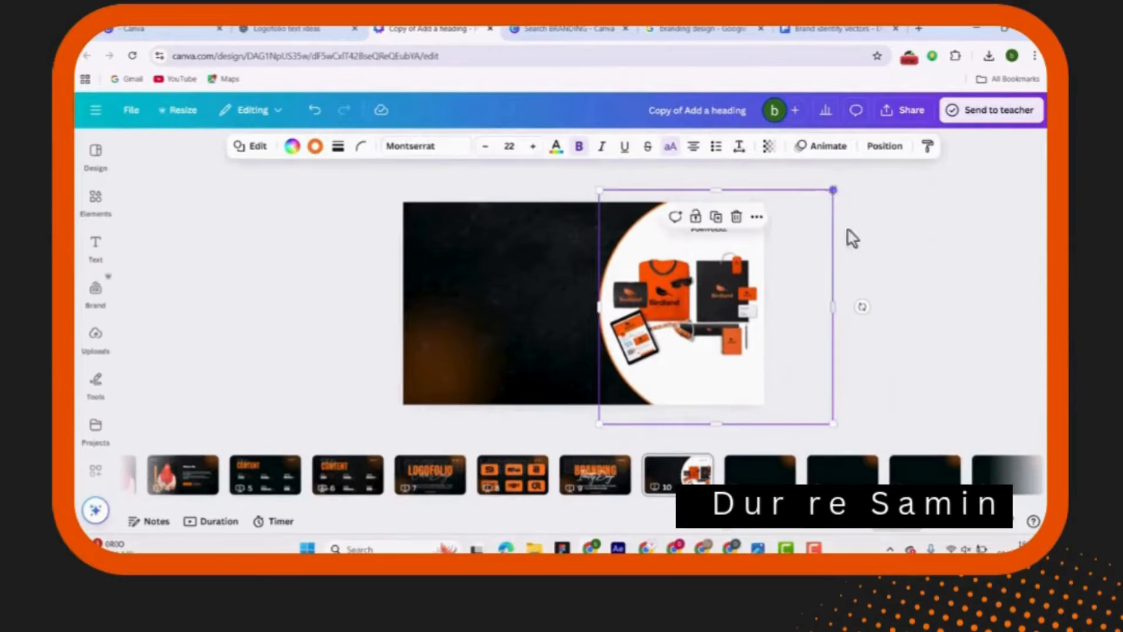
{"action": "left_click", "coordinate": [849, 233]}
Move the upper-right orange glow layer above the white circle and set its transparency to about 56
{"action": "left_click", "coordinate": [434, 354]}
{"action": "left_click", "coordinate": [759, 147]}
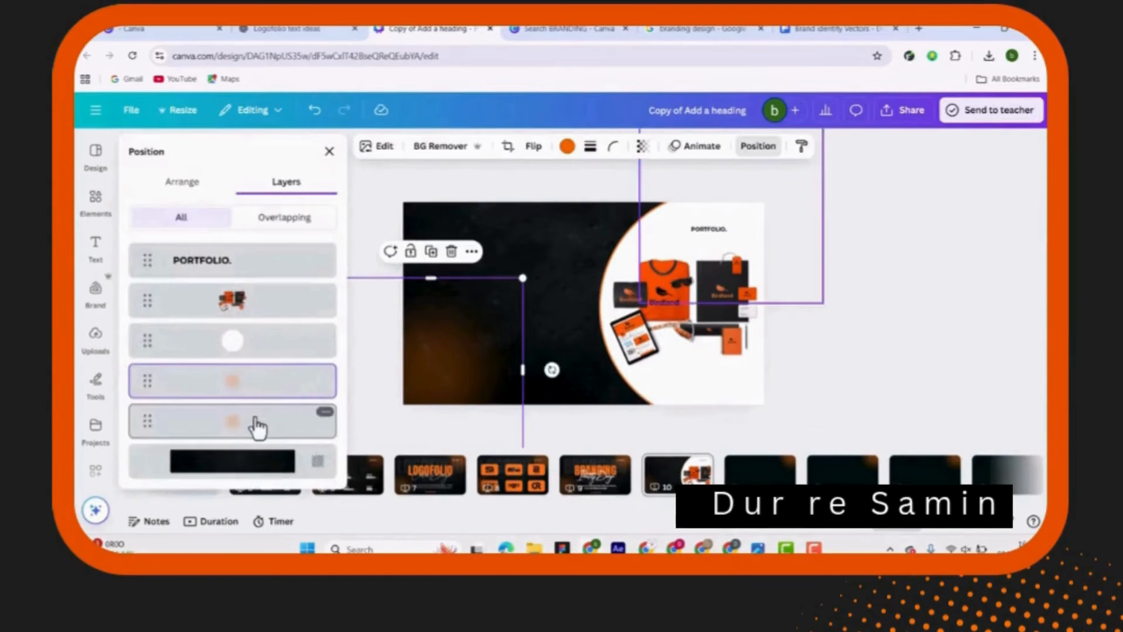
{"action": "left_click_drag", "start_coordinate": [253, 424], "coordinate": [262, 329]}
{"action": "left_click", "coordinate": [641, 150]}
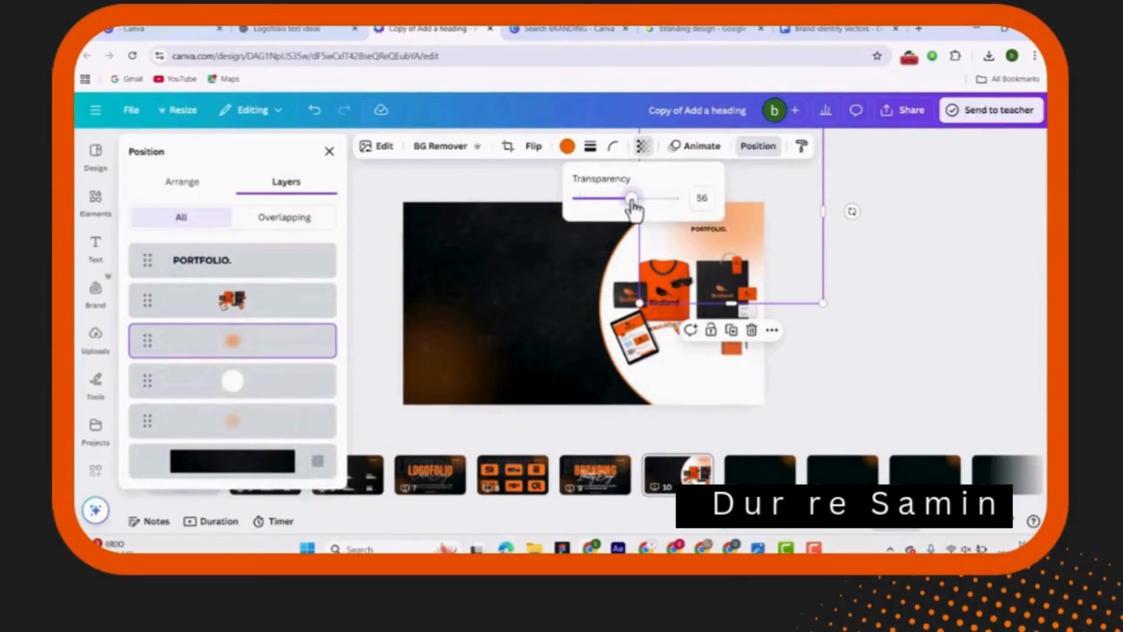
{"action": "left_click", "coordinate": [906, 329]}
{"action": "left_click", "coordinate": [893, 363]}
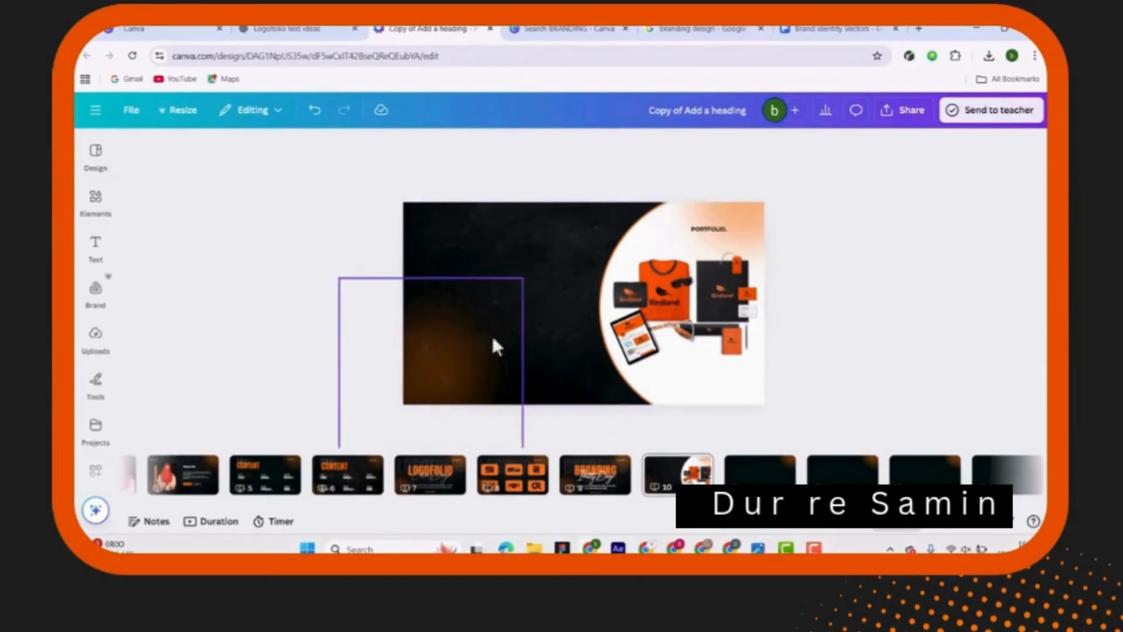
Copy the "BRAND : BIRDLAND" heading from the ChatGPT tab and paste it as new text on the Canva slide
{"action": "left_click", "coordinate": [553, 223]}
{"action": "left_click", "coordinate": [296, 32]}
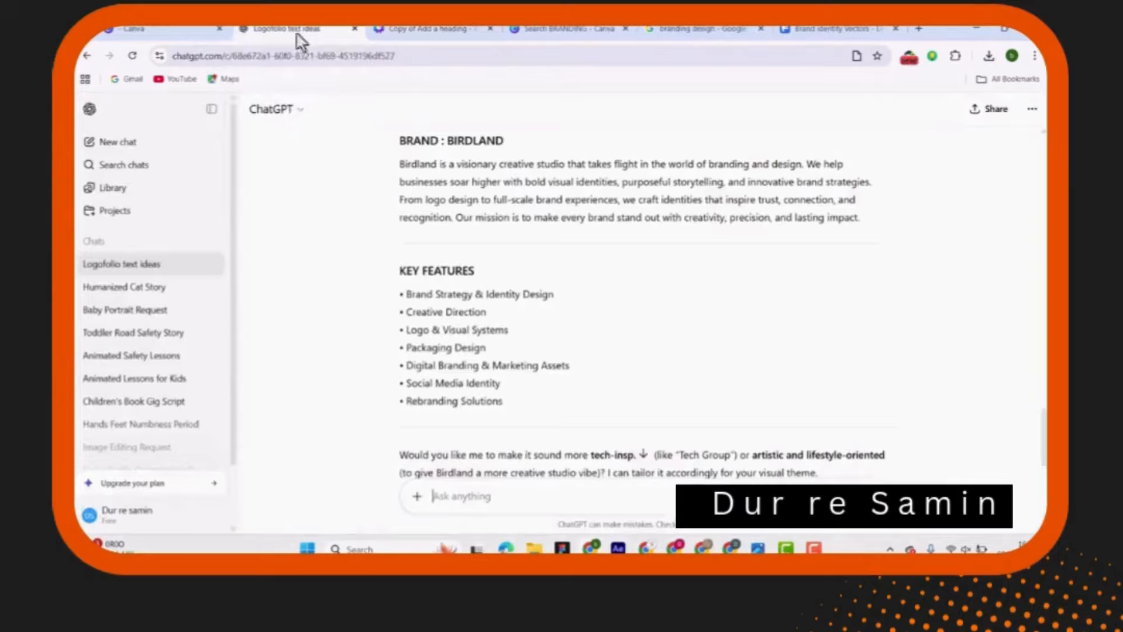
{"action": "left_click", "coordinate": [447, 29]}
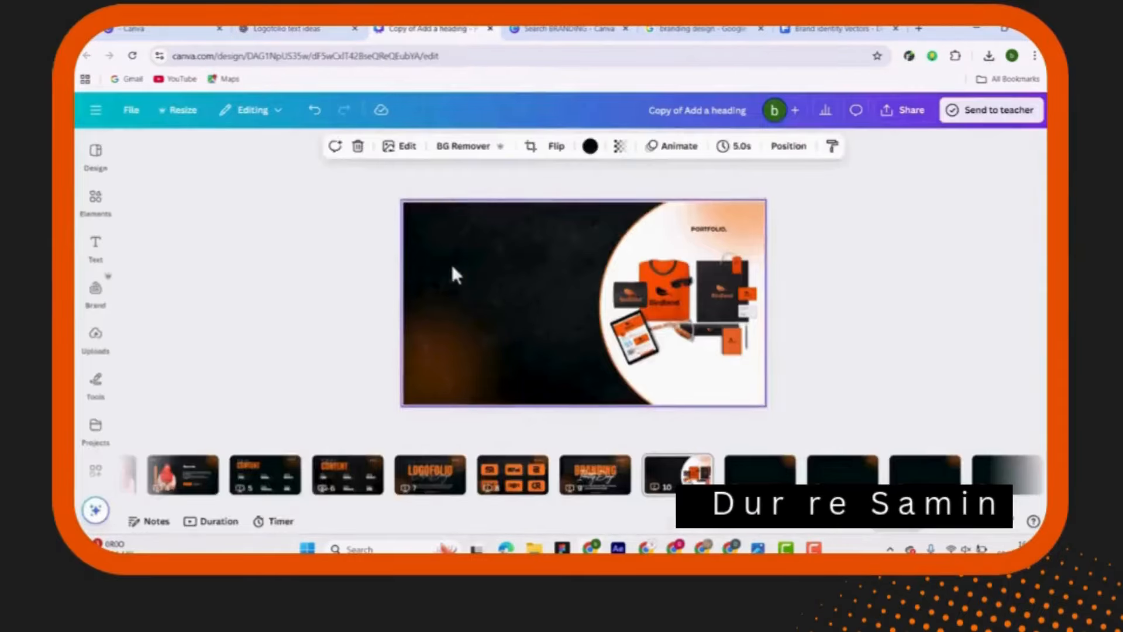
{"action": "key", "text": "t"}
{"action": "key", "text": "ctrl+v"}
Recolor the "BRAND : BIRDLAND" heading white and move it to the slide's upper-left area
{"action": "triple_click", "coordinate": [739, 301]}
{"action": "left_click", "coordinate": [570, 146]}
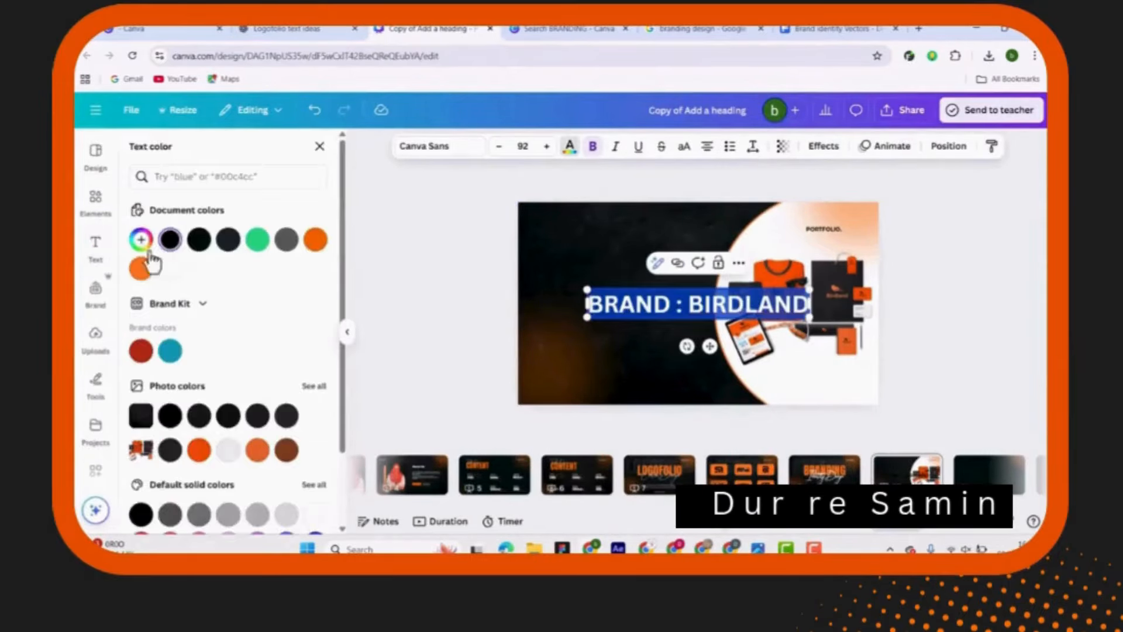
{"action": "left_click", "coordinate": [170, 269]}
{"action": "left_click", "coordinate": [450, 281]}
{"action": "left_click_drag", "start_coordinate": [608, 292], "coordinate": [547, 226]}
{"action": "left_click", "coordinate": [731, 524]}
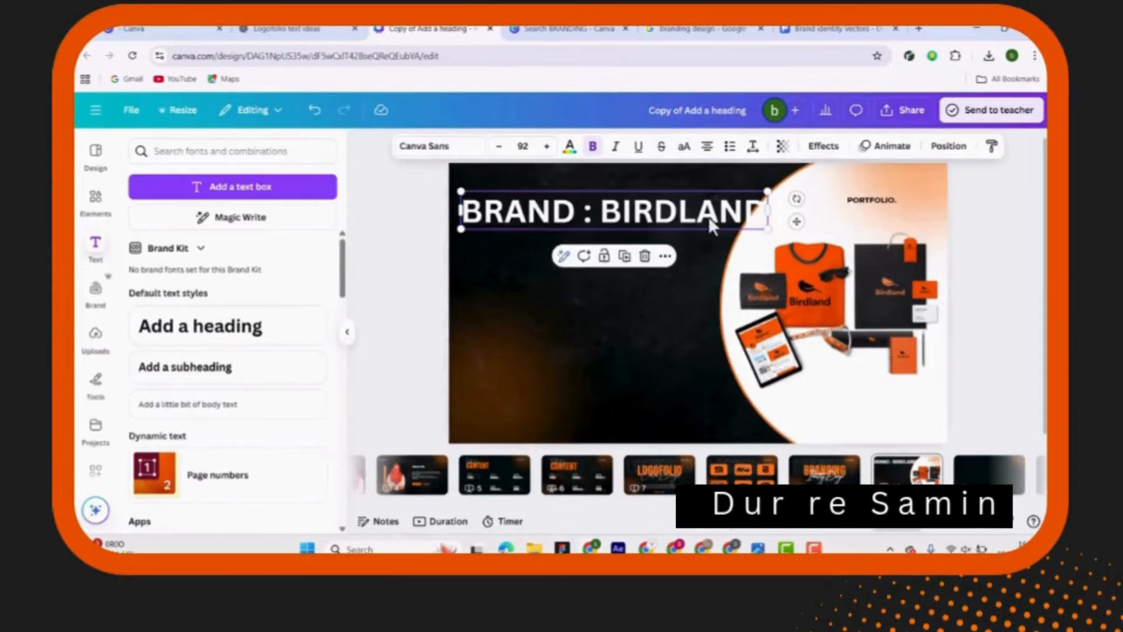
Change the heading's font to Anton and scale it to a size of about 89.6 within the dark area
{"action": "triple_click", "coordinate": [708, 217]}
{"action": "left_click", "coordinate": [440, 147]}
{"action": "left_click", "coordinate": [217, 347]}
{"action": "left_click_drag", "start_coordinate": [719, 225], "coordinate": [725, 226]}
{"action": "left_click", "coordinate": [632, 298]}
{"action": "left_click_drag", "start_coordinate": [593, 222], "coordinate": [557, 226]}
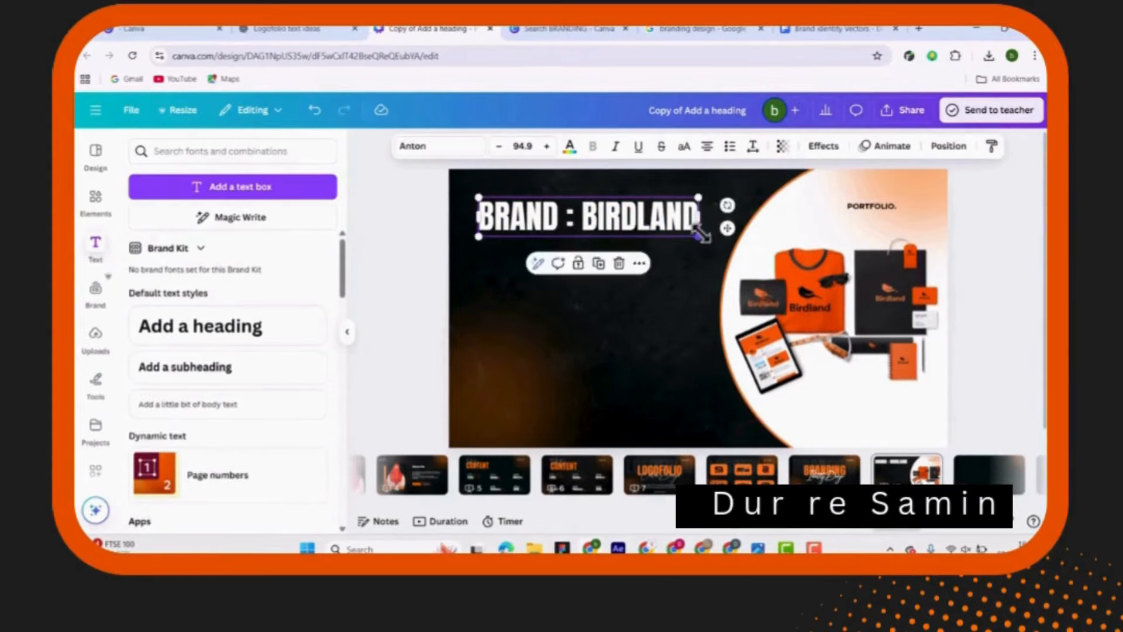
{"action": "left_click_drag", "start_coordinate": [698, 236], "coordinate": [687, 234]}
Recolor only the word BIRDLAND in the heading to orange
{"action": "left_click", "coordinate": [579, 218]}
{"action": "left_click_drag", "start_coordinate": [578, 217], "coordinate": [685, 218]}
{"action": "left_click", "coordinate": [569, 147]}
{"action": "left_click", "coordinate": [315, 241]}
{"action": "left_click", "coordinate": [542, 261]}
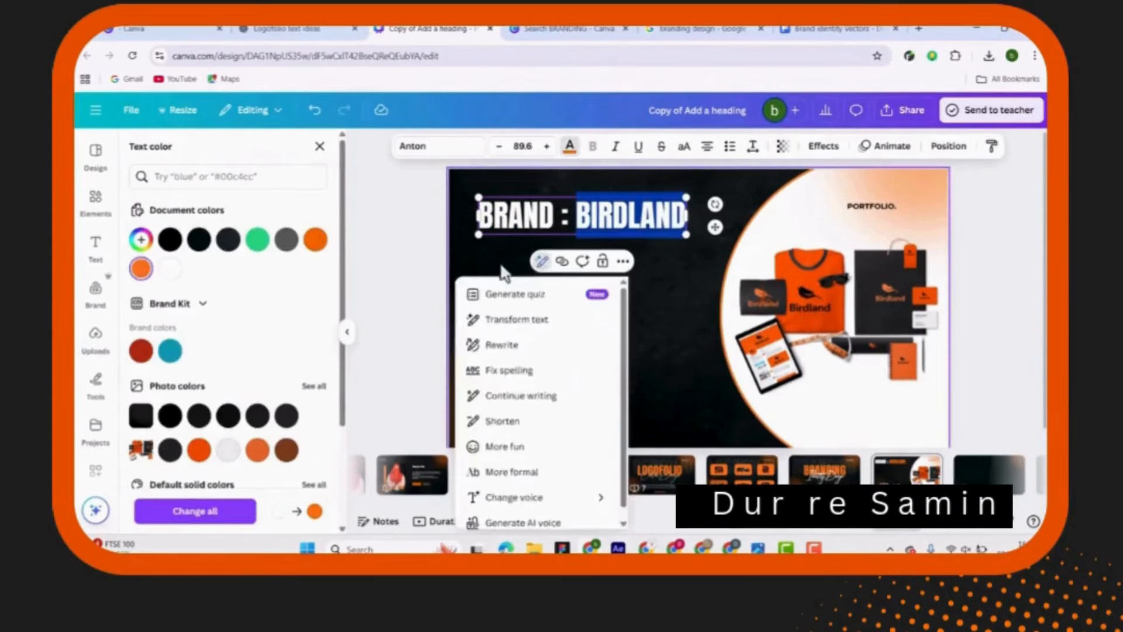
{"action": "double_click", "coordinate": [499, 265]}
{"action": "left_click", "coordinate": [286, 511]}
{"action": "left_click", "coordinate": [466, 216]}
Add a subheading text box and fill it with the Birdland description paragraph copied from the ChatGPT tab
{"action": "left_click", "coordinate": [96, 247]}
{"action": "left_click", "coordinate": [184, 367]}
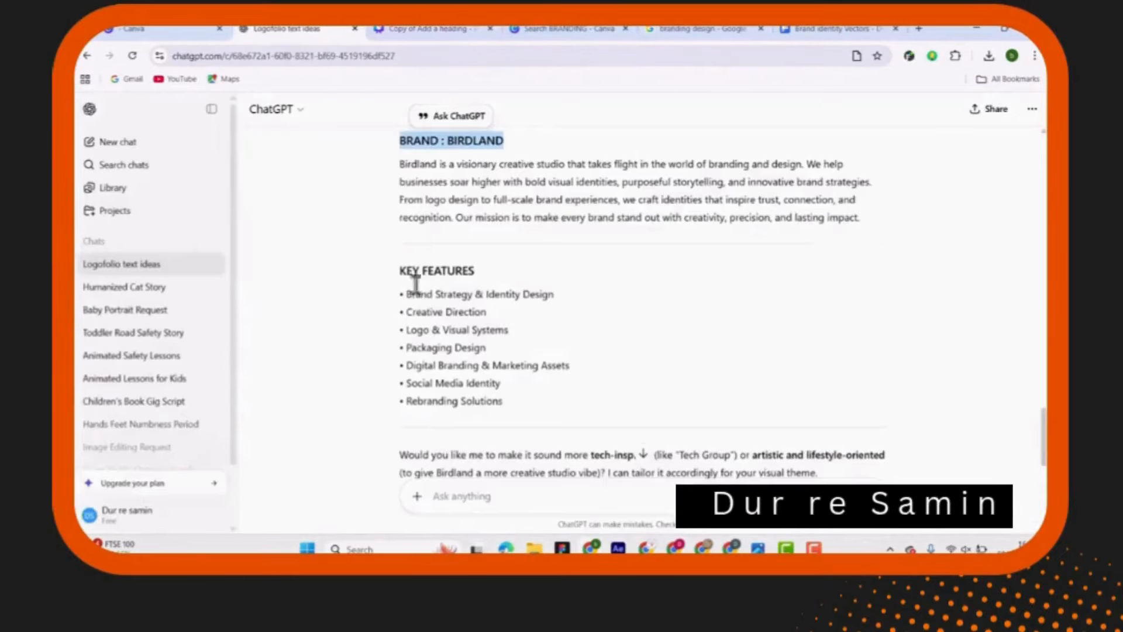
{"action": "left_click_drag", "start_coordinate": [399, 163], "coordinate": [819, 221]}
{"action": "key", "text": "ctrl+c"}
{"action": "left_click", "coordinate": [404, 28]}
{"action": "key", "text": "ctrl+v"}
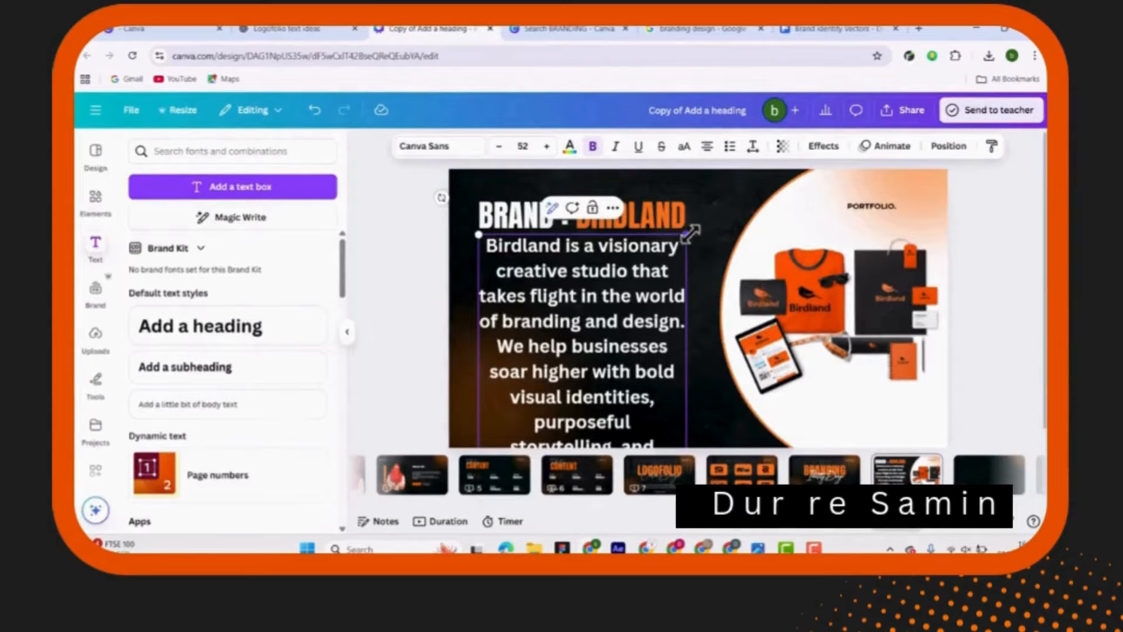
Shrink the description text to a font size of about 23.4, widen its box and place it beneath the heading
{"action": "left_click_drag", "start_coordinate": [691, 234], "coordinate": [639, 370]}
{"action": "scroll", "coordinate": [414, 248], "scroll_direction": "down", "scroll_amount": 4}
{"action": "left_click", "coordinate": [413, 248]}
{"action": "scroll", "coordinate": [413, 251], "scroll_direction": "up", "scroll_amount": 4}
{"action": "left_click", "coordinate": [347, 332]}
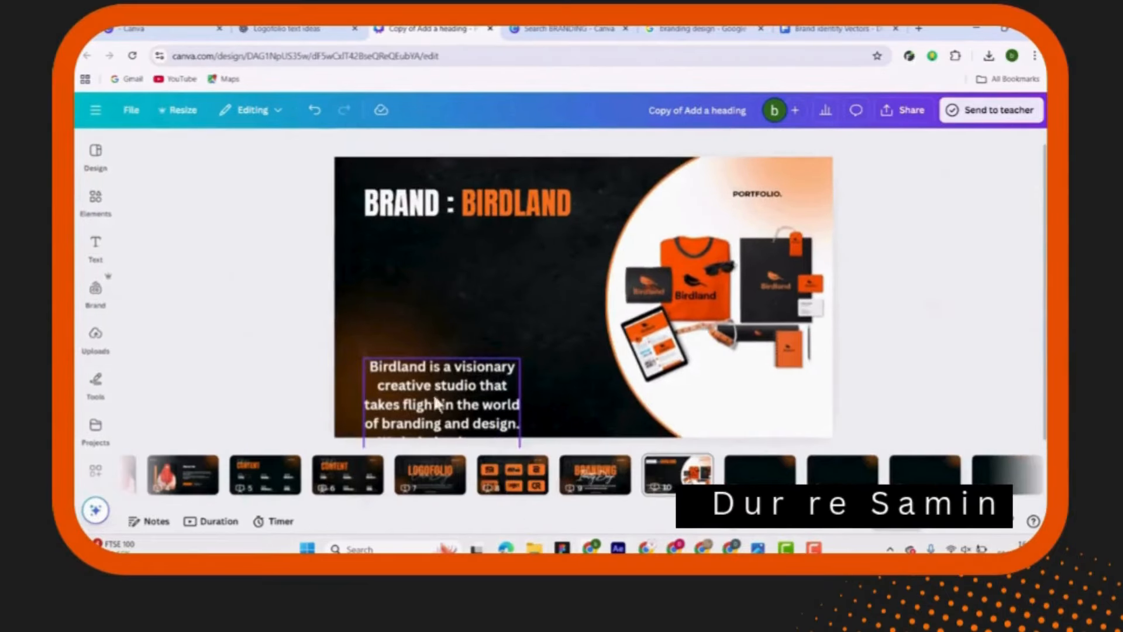
{"action": "left_click_drag", "start_coordinate": [436, 403], "coordinate": [436, 234]}
{"action": "left_click_drag", "start_coordinate": [521, 396], "coordinate": [739, 369]}
{"action": "left_click_drag", "start_coordinate": [740, 192], "coordinate": [591, 249]}
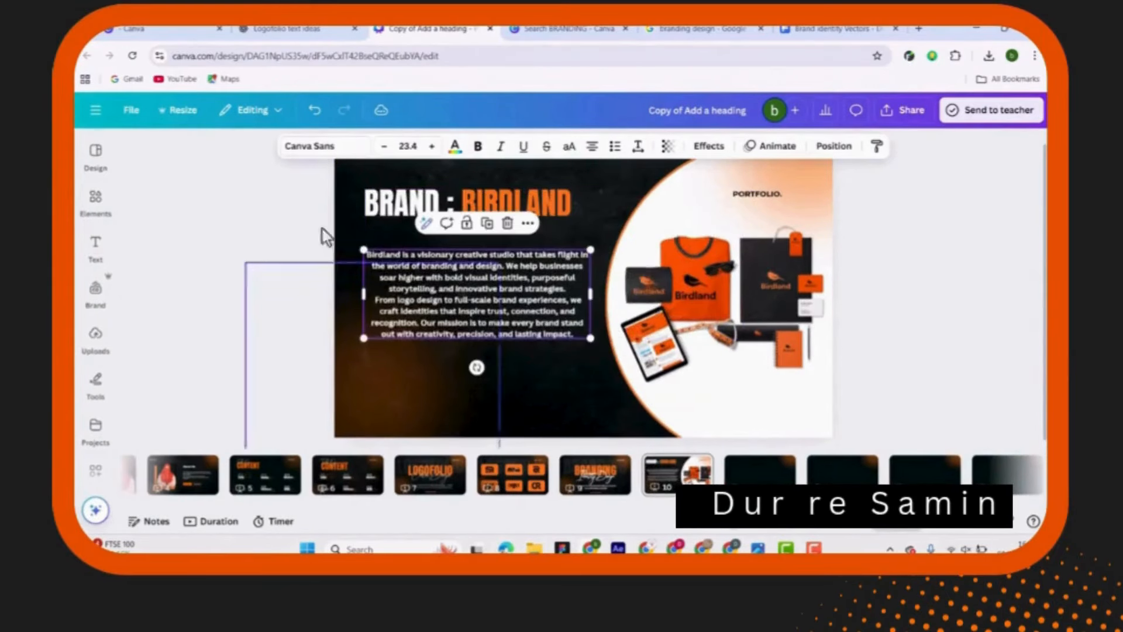
Left-align the Birdland description paragraph and change its font to Montserrat
{"action": "left_click", "coordinate": [592, 146]}
{"action": "left_click", "coordinate": [310, 293]}
{"action": "left_click_drag", "start_coordinate": [734, 521], "coordinate": [752, 520]}
{"action": "scroll", "coordinate": [445, 328], "scroll_direction": "up", "scroll_amount": 2}
{"action": "left_click", "coordinate": [403, 362]}
{"action": "left_click", "coordinate": [315, 149]}
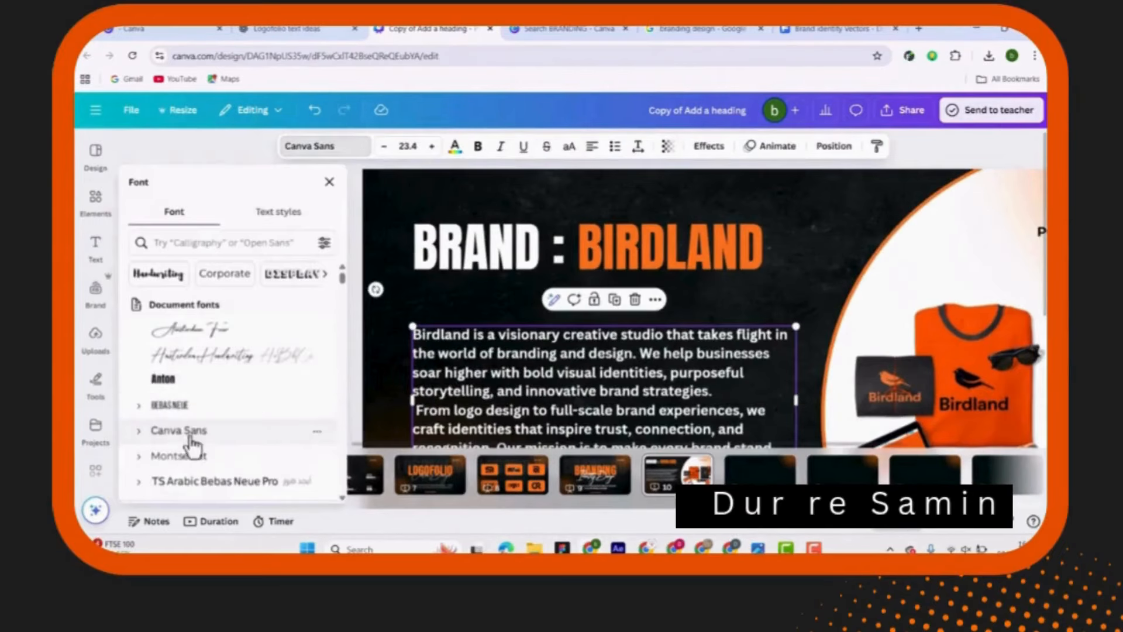
{"action": "left_click", "coordinate": [191, 450]}
Move the description directly under the heading and resize its text and box to about the heading's width
{"action": "left_click_drag", "start_coordinate": [460, 357], "coordinate": [460, 317]}
{"action": "left_click_drag", "start_coordinate": [793, 287], "coordinate": [682, 359]}
{"action": "left_click_drag", "start_coordinate": [497, 429], "coordinate": [497, 373]}
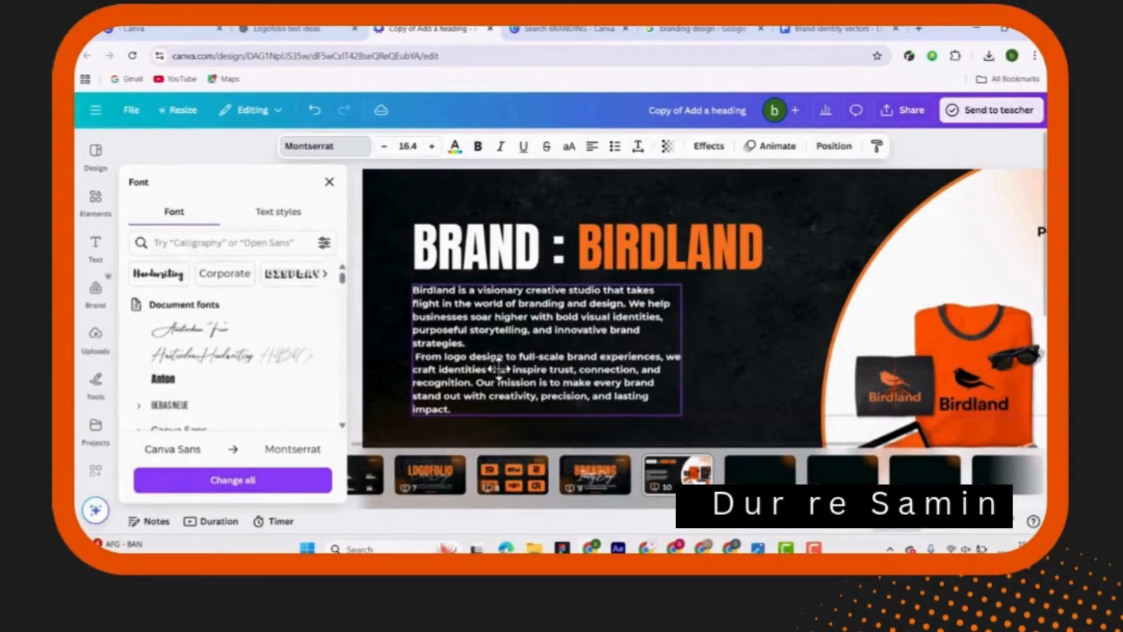
{"action": "left_click_drag", "start_coordinate": [680, 349], "coordinate": [773, 417]}
{"action": "left_click", "coordinate": [686, 421]}
{"action": "left_click_drag", "start_coordinate": [752, 521], "coordinate": [734, 522]}
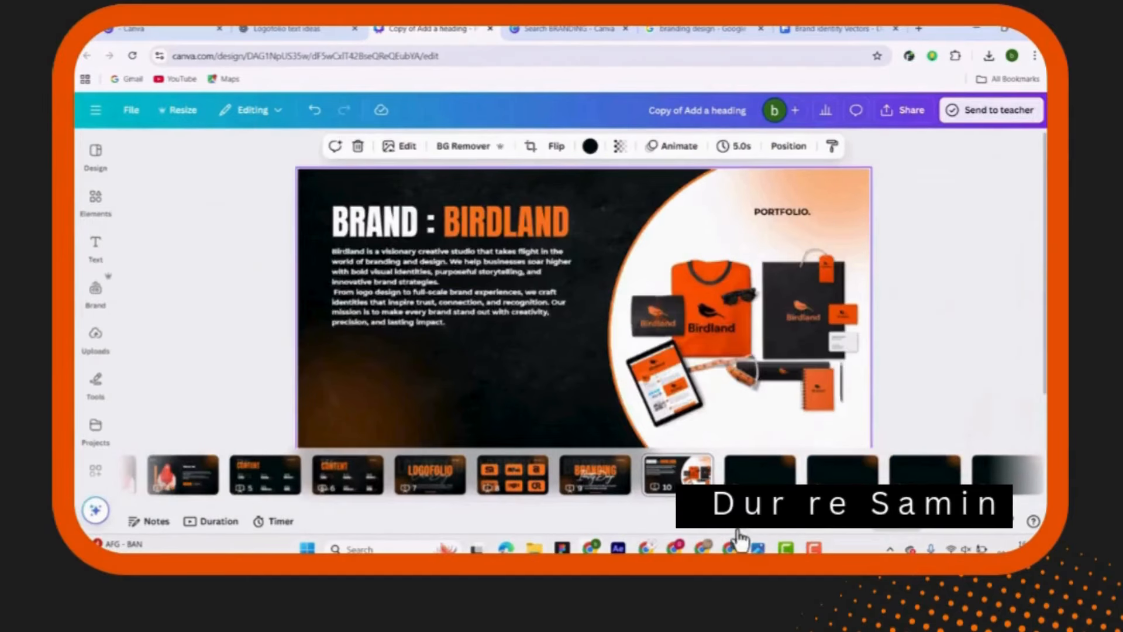
Duplicate the brand heading below the description, replace its text with KEY FEATURES copied from ChatGPT, and align it with the paragraph
{"action": "left_click", "coordinate": [515, 289]}
{"action": "left_click", "coordinate": [287, 29]}
{"action": "left_click_drag", "start_coordinate": [476, 271], "coordinate": [398, 270]}
{"action": "key", "text": "ctrl+c"}
{"action": "left_click", "coordinate": [433, 30]}
{"action": "double_click", "coordinate": [525, 372]}
{"action": "key", "text": "ctrl+v"}
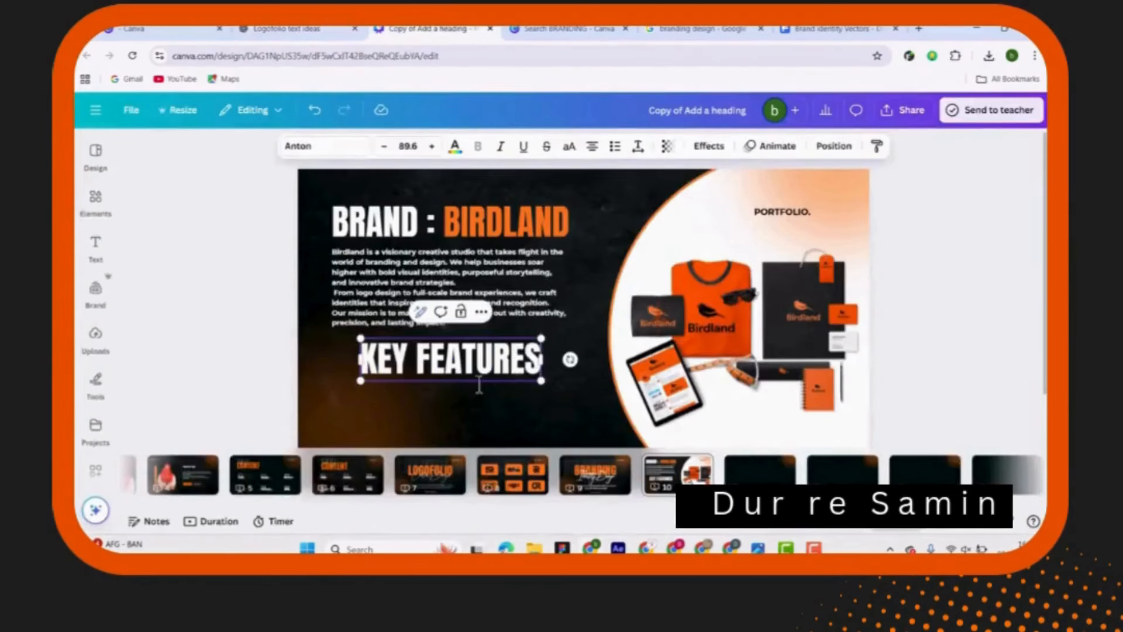
{"action": "left_click", "coordinate": [475, 404]}
{"action": "left_click_drag", "start_coordinate": [502, 357], "coordinate": [471, 359]}
Duplicate the description paragraph beneath KEY FEATURES and replace its text with the bulleted services list copied from ChatGPT
{"action": "left_click", "coordinate": [453, 294]}
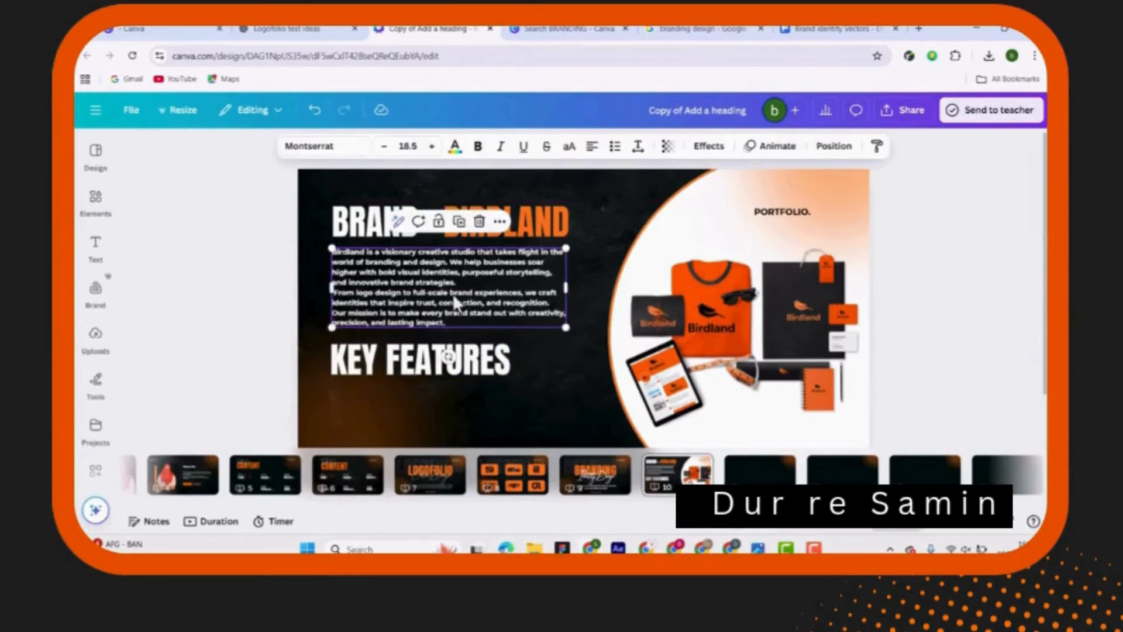
{"action": "left_click_drag", "start_coordinate": [451, 294], "coordinate": [452, 439]}
{"action": "scroll", "coordinate": [448, 410], "scroll_direction": "down", "scroll_amount": 1}
{"action": "left_click_drag", "start_coordinate": [444, 397], "coordinate": [440, 397]}
{"action": "left_click", "coordinate": [287, 30]}
{"action": "left_click_drag", "start_coordinate": [513, 403], "coordinate": [401, 296]}
{"action": "key", "text": "ctrl+c"}
{"action": "left_click", "coordinate": [433, 30]}
{"action": "key", "text": "ctrl+v"}
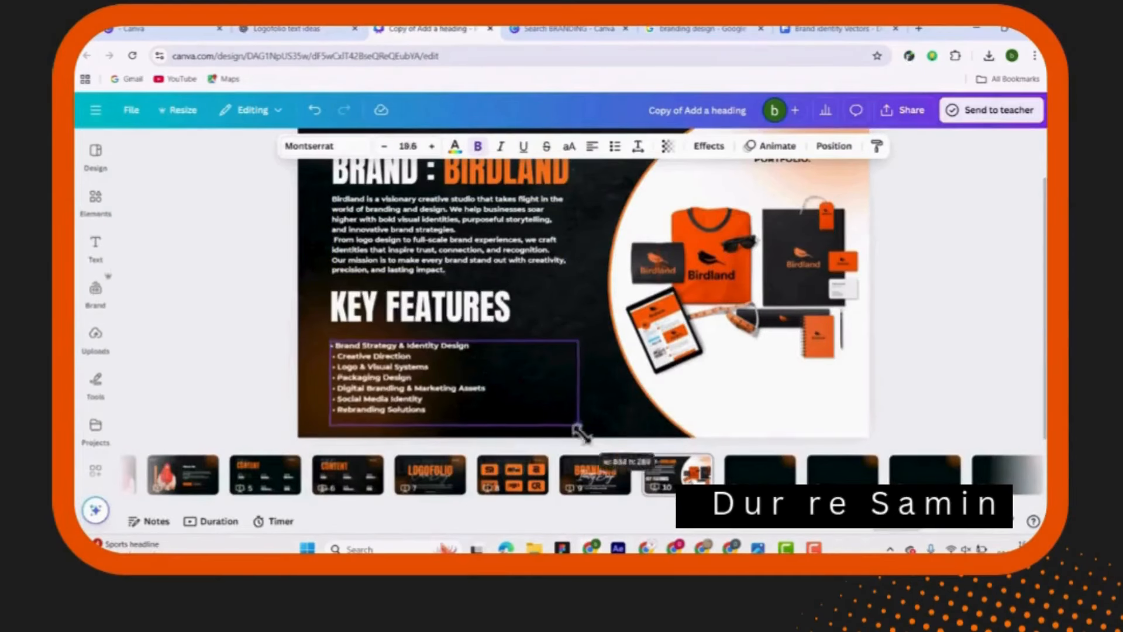
Paste KEY FEATURES over the lower duplicated brand heading, align it with the description's edge, and duplicate the description paragraph
{"action": "left_click", "coordinate": [419, 318]}
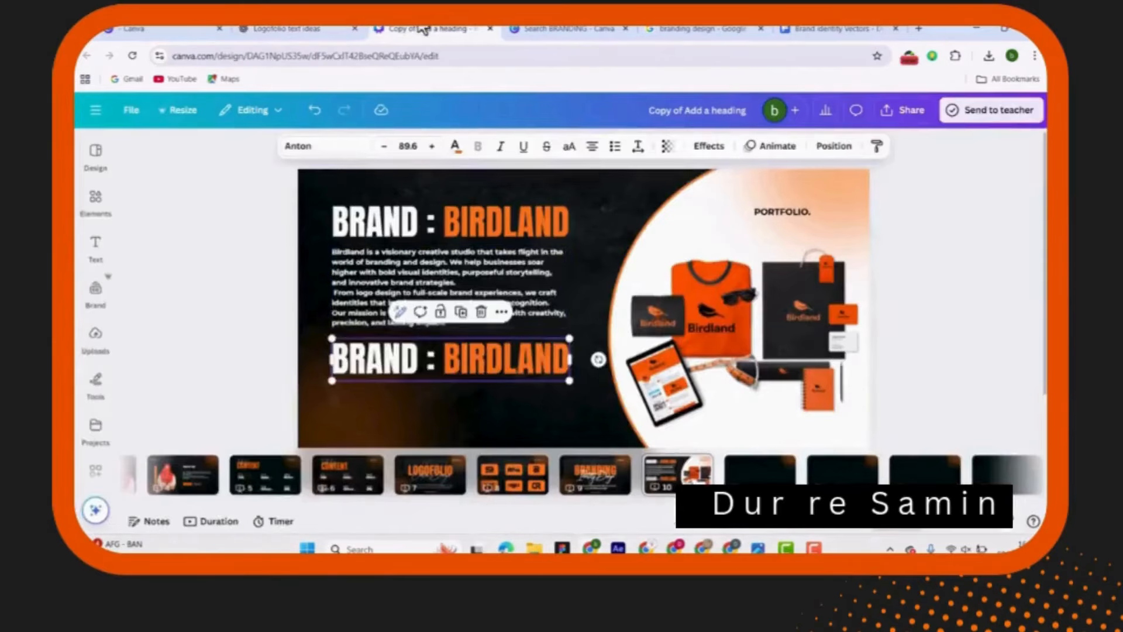
{"action": "key", "text": "ctrl+v"}
{"action": "left_click", "coordinate": [468, 395]}
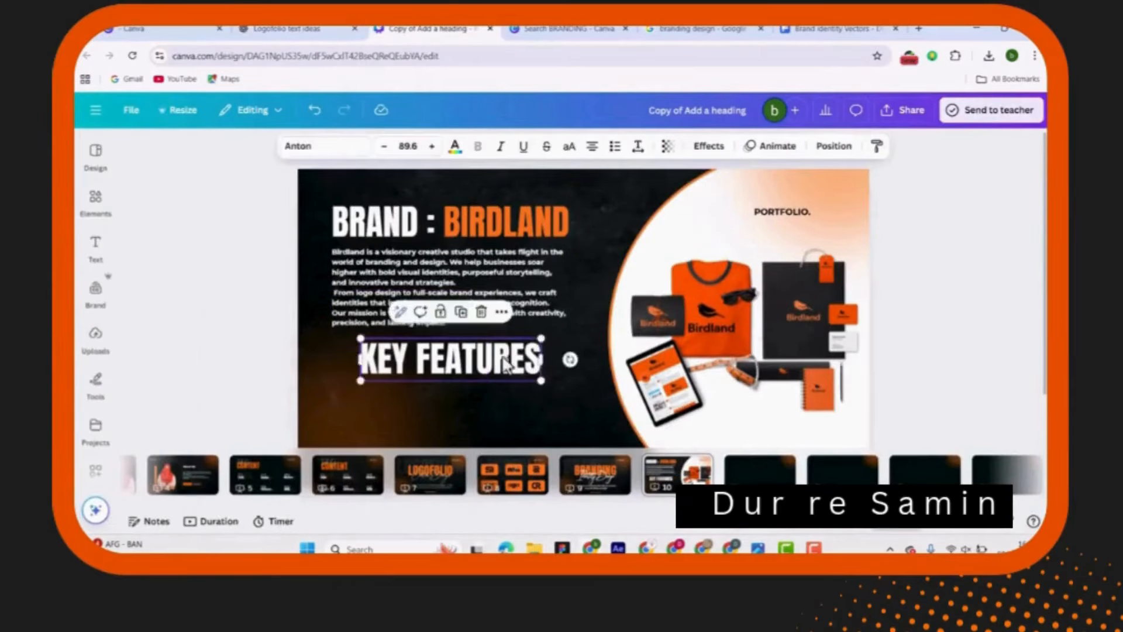
{"action": "left_click_drag", "start_coordinate": [502, 358], "coordinate": [472, 358]}
{"action": "left_click", "coordinate": [394, 290]}
{"action": "key", "text": "ctrl+d"}
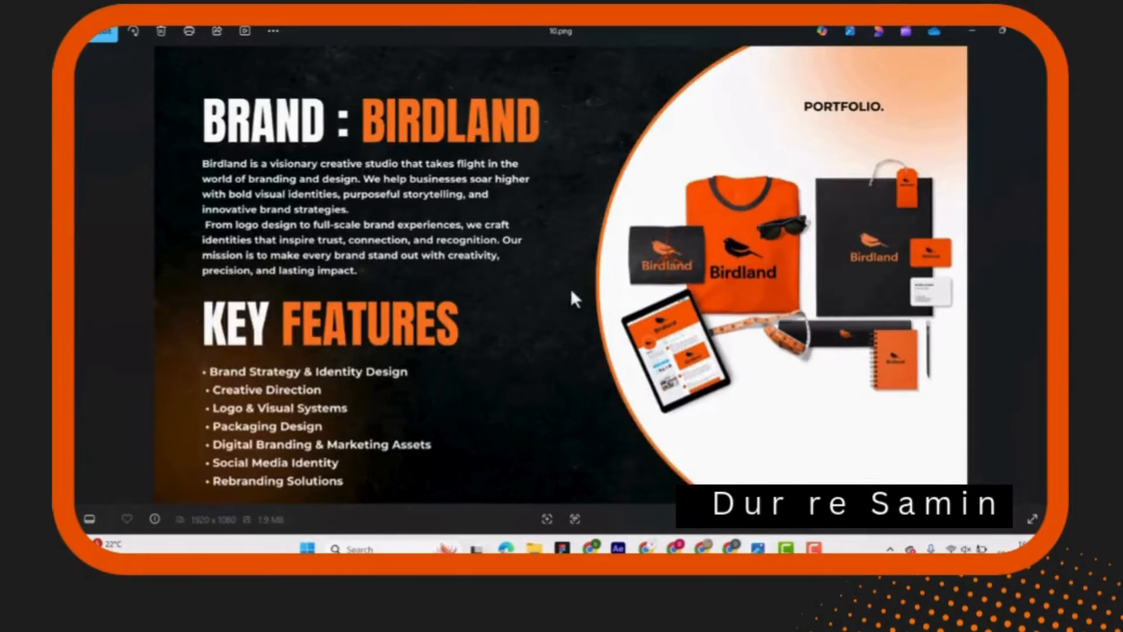
Examine the exported slide image 10.png up close and close the image viewer
{"action": "scroll", "coordinate": [570, 288], "scroll_direction": "up", "scroll_amount": 2}
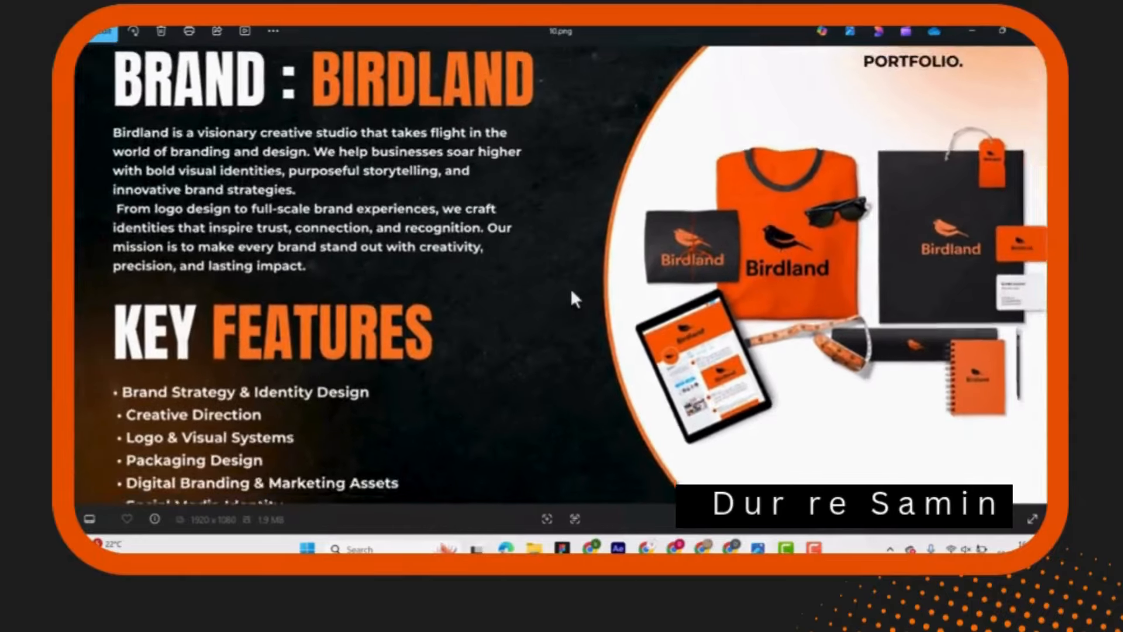
{"action": "scroll", "coordinate": [571, 296], "scroll_direction": "down", "scroll_amount": 2}
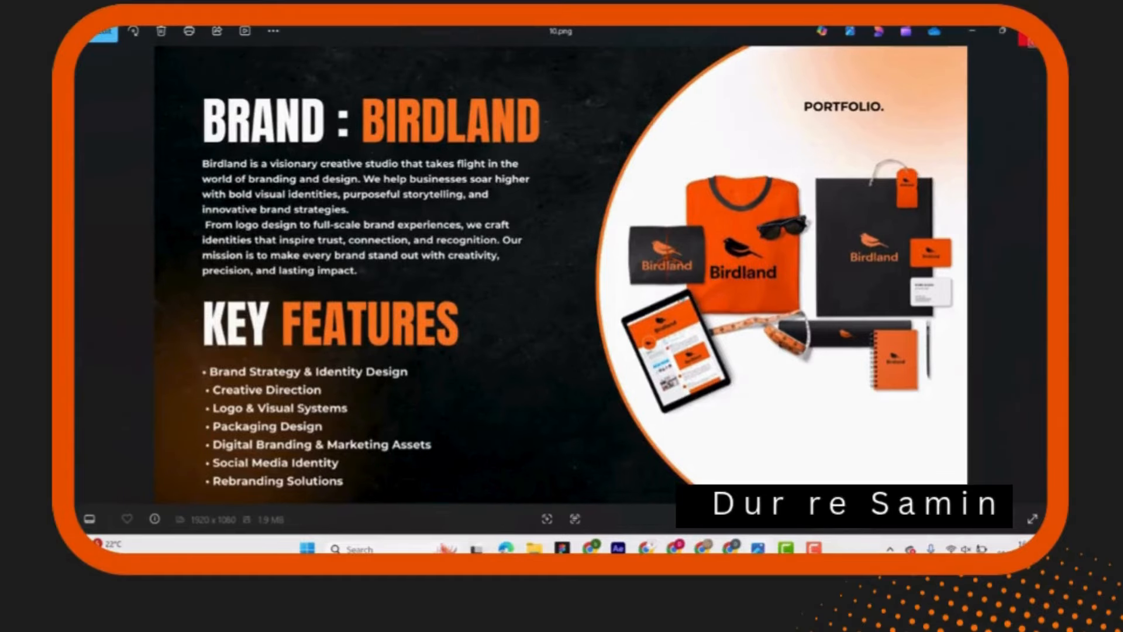
{"action": "left_click", "coordinate": [1028, 36]}
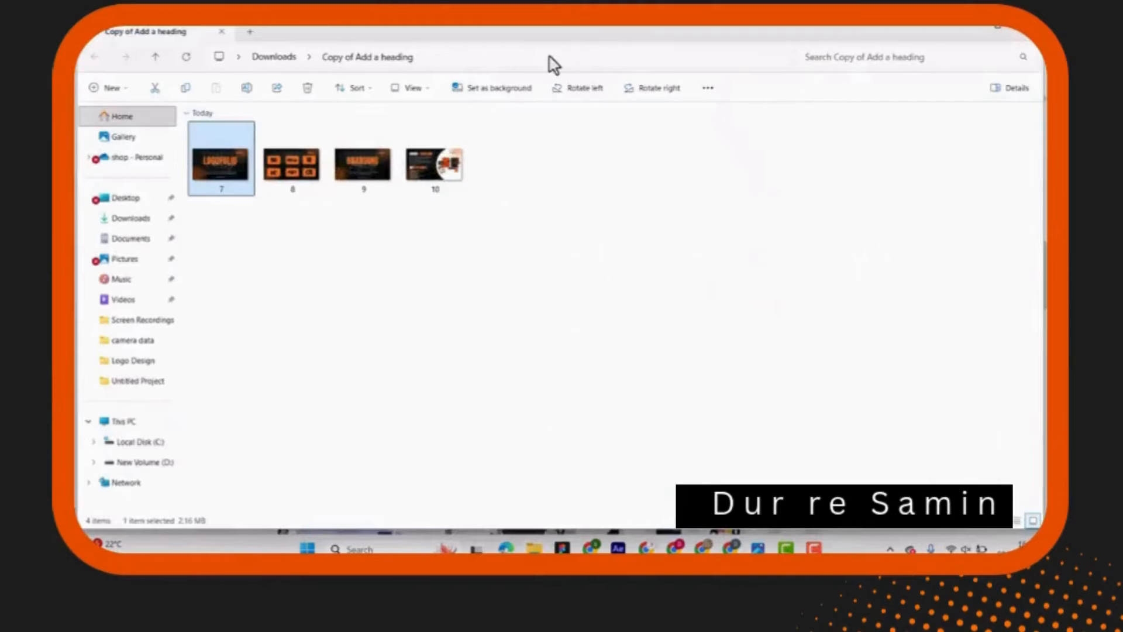
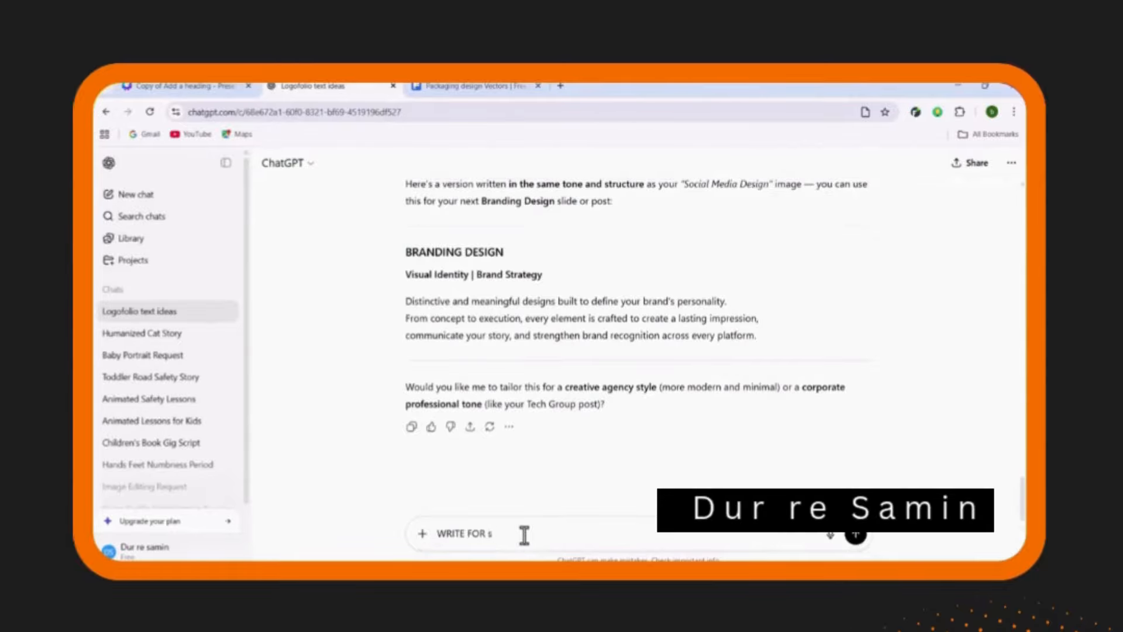
Ask ChatGPT to write text for social media design and copy the first sentence of its description
{"action": "type", "text": "deisgn"}
{"action": "key", "text": "Return"}
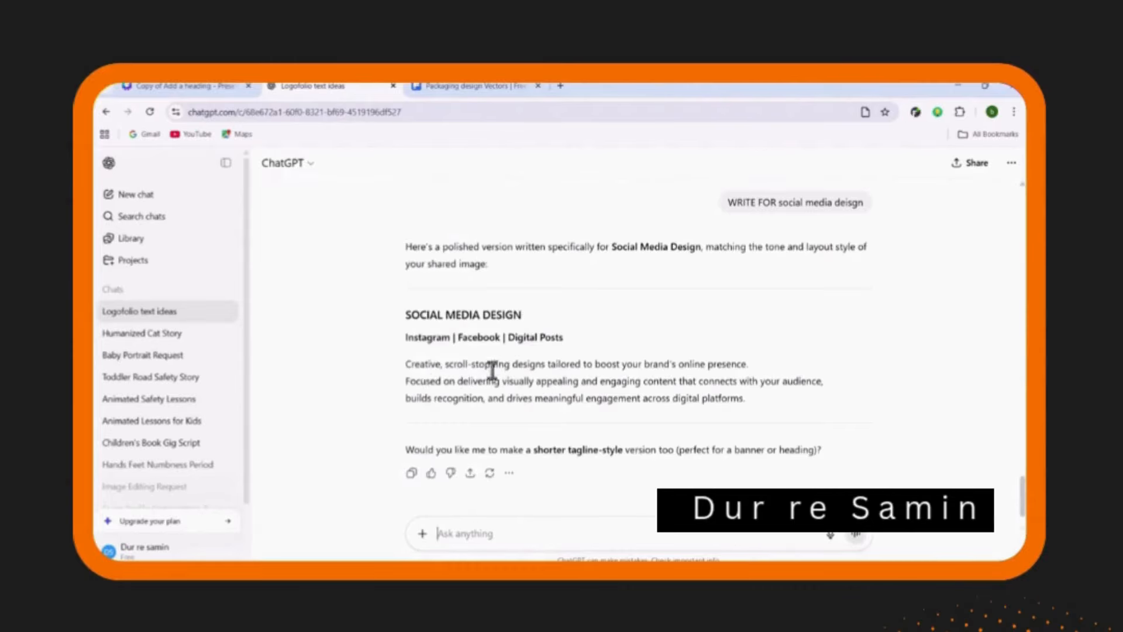
{"action": "left_click_drag", "start_coordinate": [405, 361], "coordinate": [770, 363]}
{"action": "key", "text": "ctrl+c"}
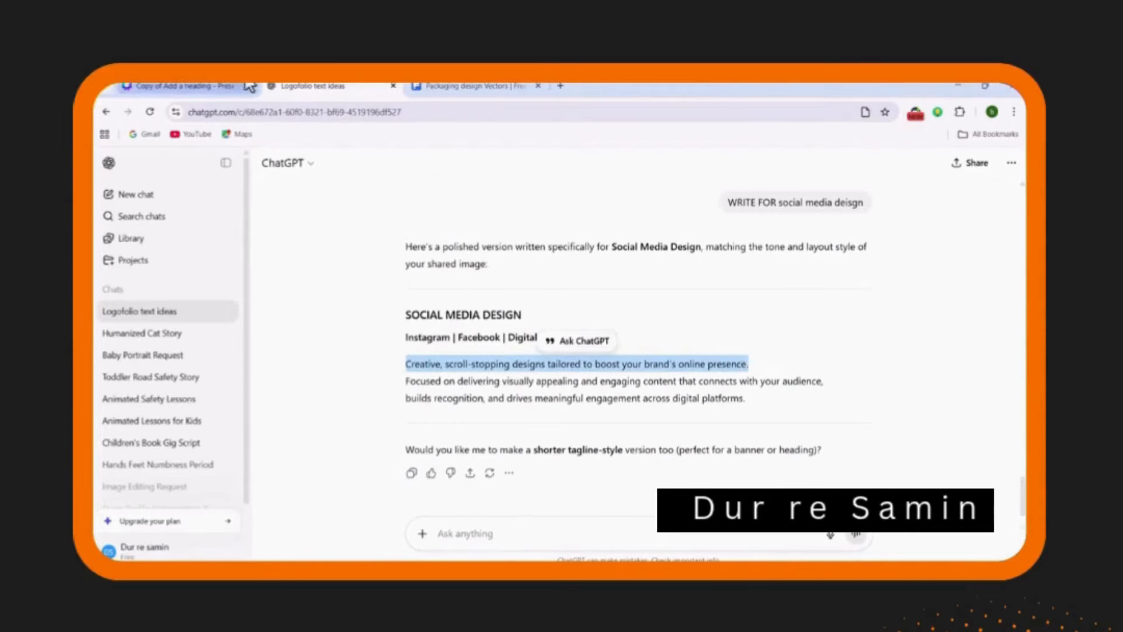
Replace the description on the Social Media Design title slide in Canva with the copied "Creative, scroll-stopping designs" sentence
{"action": "left_click", "coordinate": [176, 86]}
{"action": "left_click", "coordinate": [595, 428]}
{"action": "double_click", "coordinate": [595, 428]}
{"action": "key", "text": "ctrl+v"}
{"action": "left_click", "coordinate": [878, 402]}
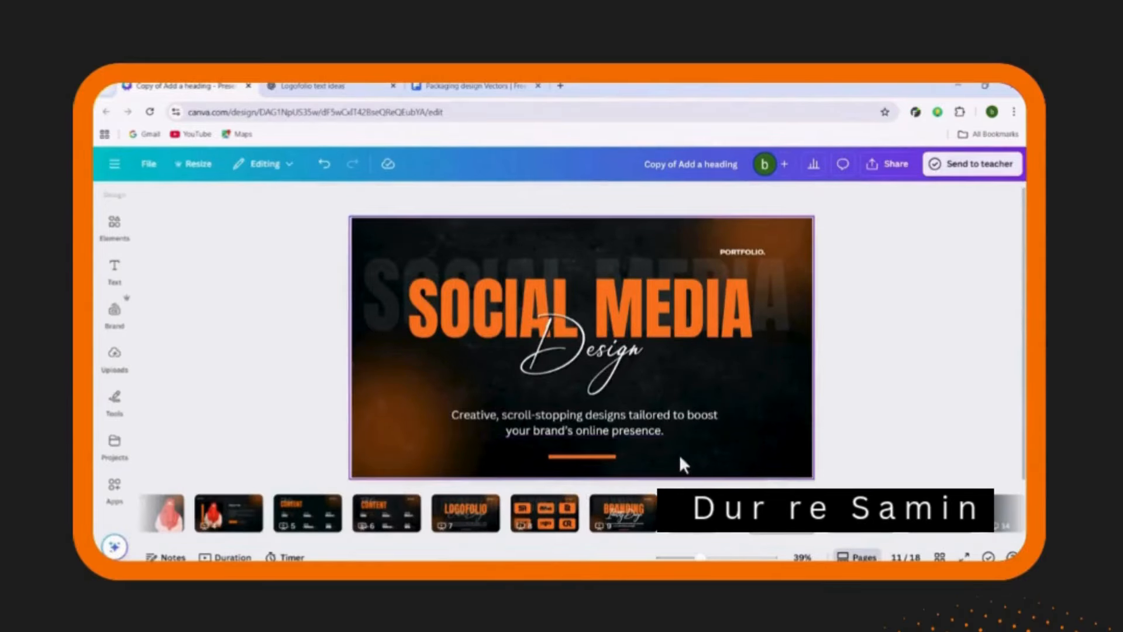
{"action": "left_click_drag", "start_coordinate": [701, 557], "coordinate": [691, 557]}
{"action": "left_click", "coordinate": [436, 515]}
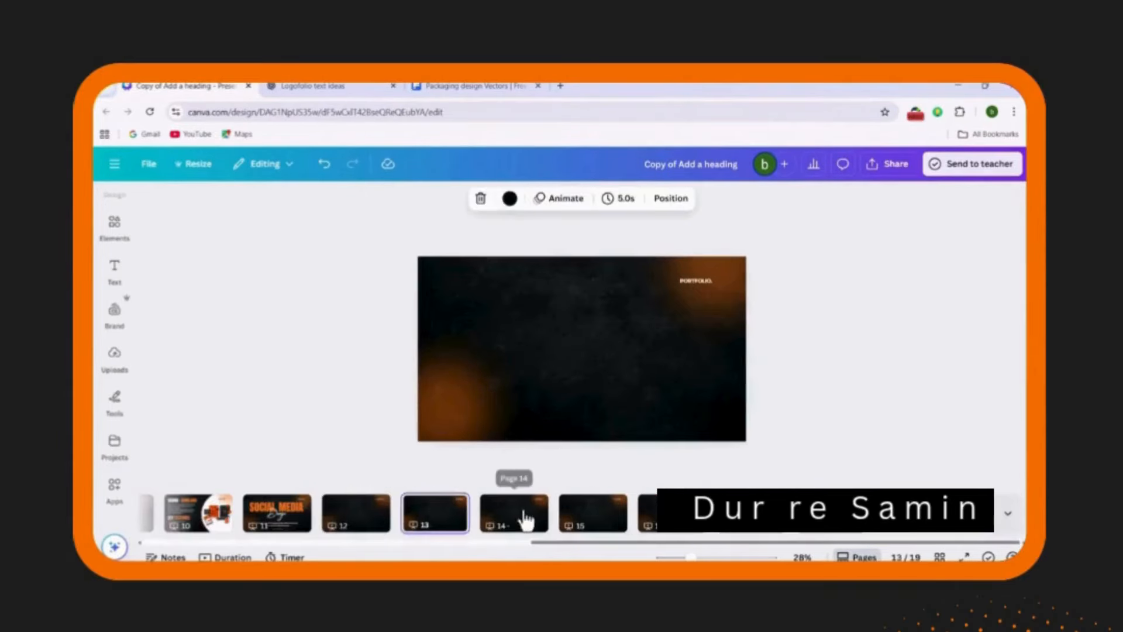
{"action": "left_click", "coordinate": [522, 516]}
{"action": "left_click", "coordinate": [276, 513]}
{"action": "left_click", "coordinate": [780, 346]}
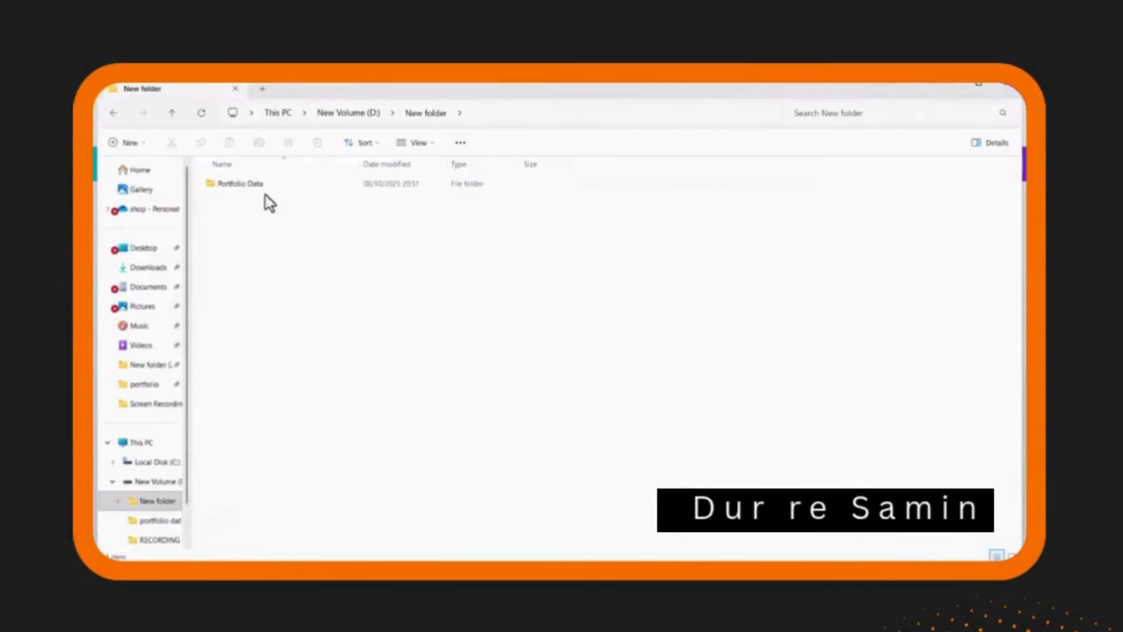
In File Explorer, open the social media design folder inside Portfolio Data and preview its mockup images
{"action": "double_click", "coordinate": [243, 188]}
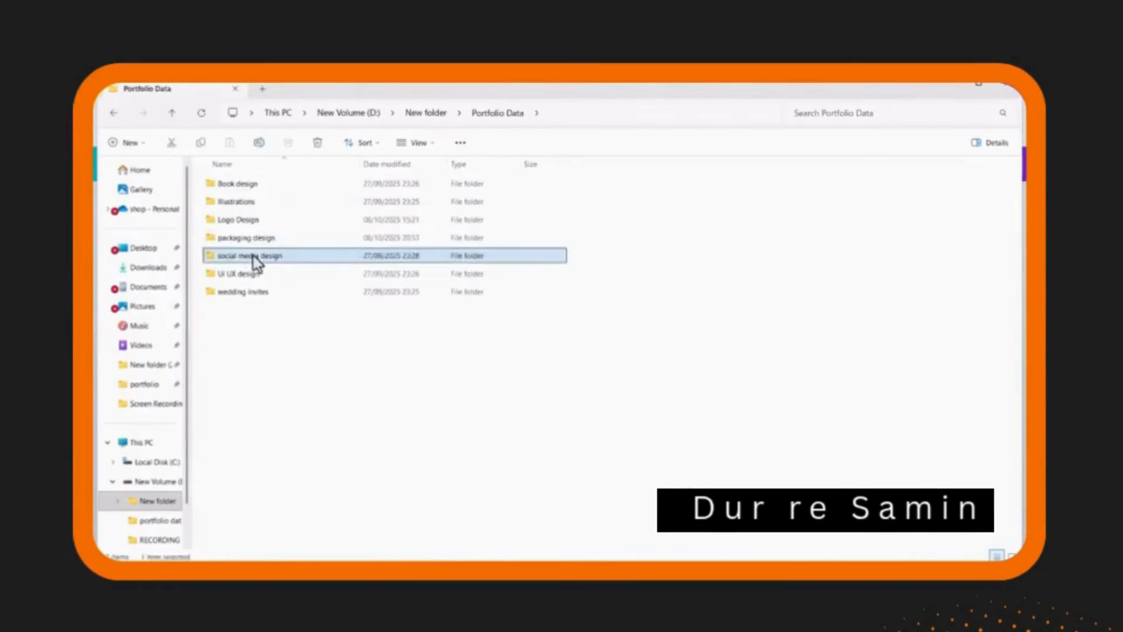
{"action": "double_click", "coordinate": [253, 255]}
{"action": "double_click", "coordinate": [266, 205]}
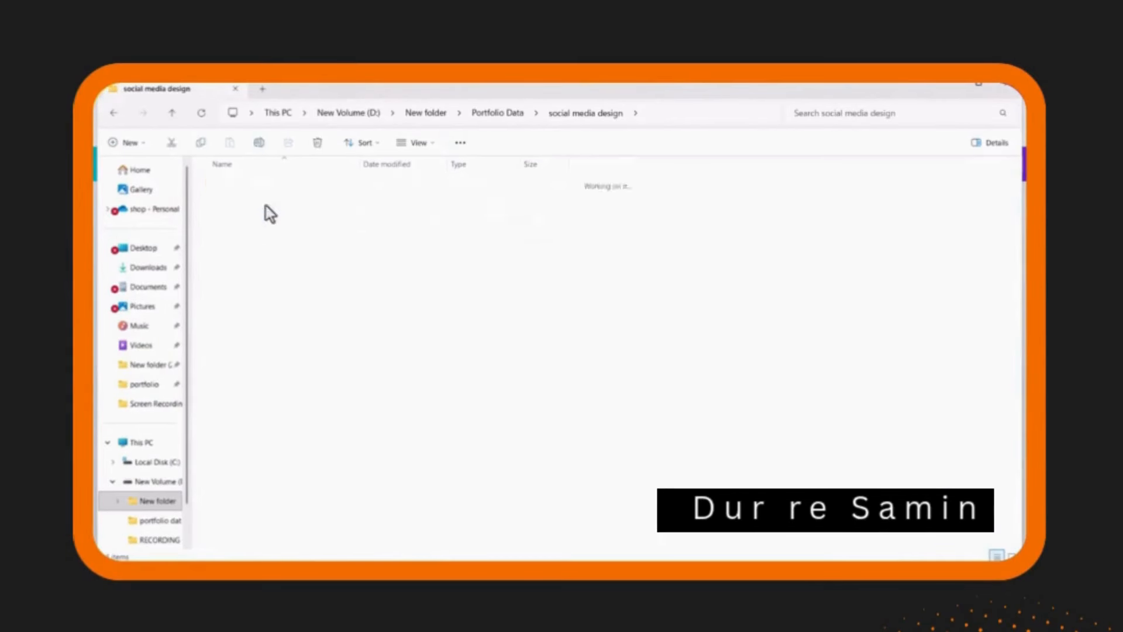
{"action": "double_click", "coordinate": [256, 212]}
{"action": "left_click", "coordinate": [1016, 333]}
{"action": "left_click", "coordinate": [1016, 333]}
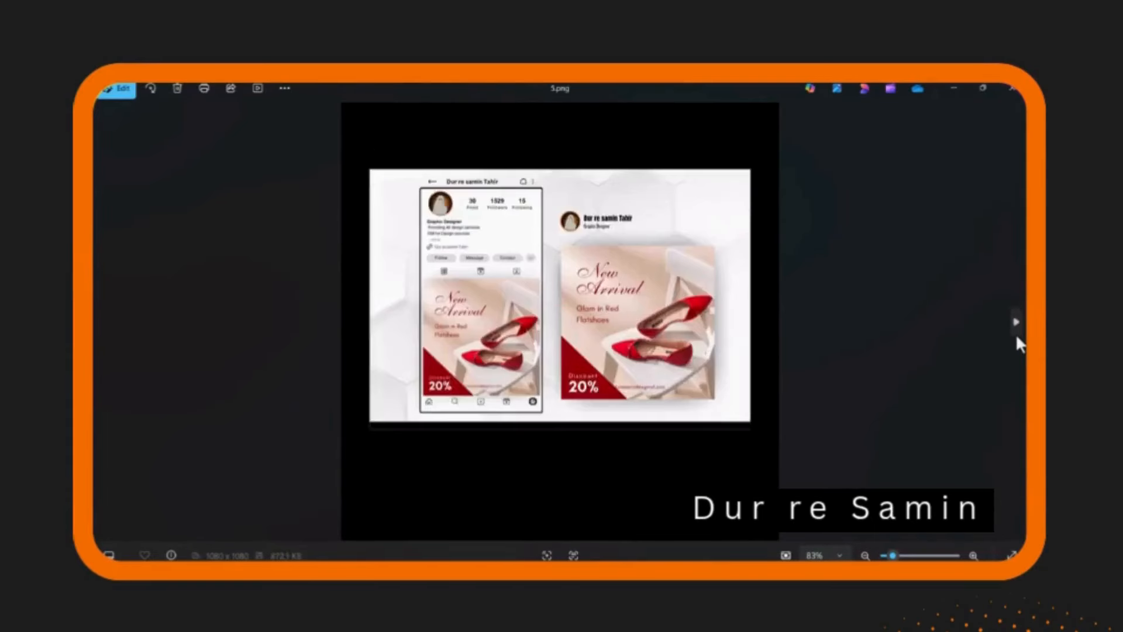
{"action": "left_click", "coordinate": [1016, 334]}
{"action": "left_click", "coordinate": [1008, 88]}
Import the social media mockup images from the folder onto blank slide 12 in Canva and spread them apart
{"action": "left_click_drag", "start_coordinate": [267, 252], "coordinate": [357, 194]}
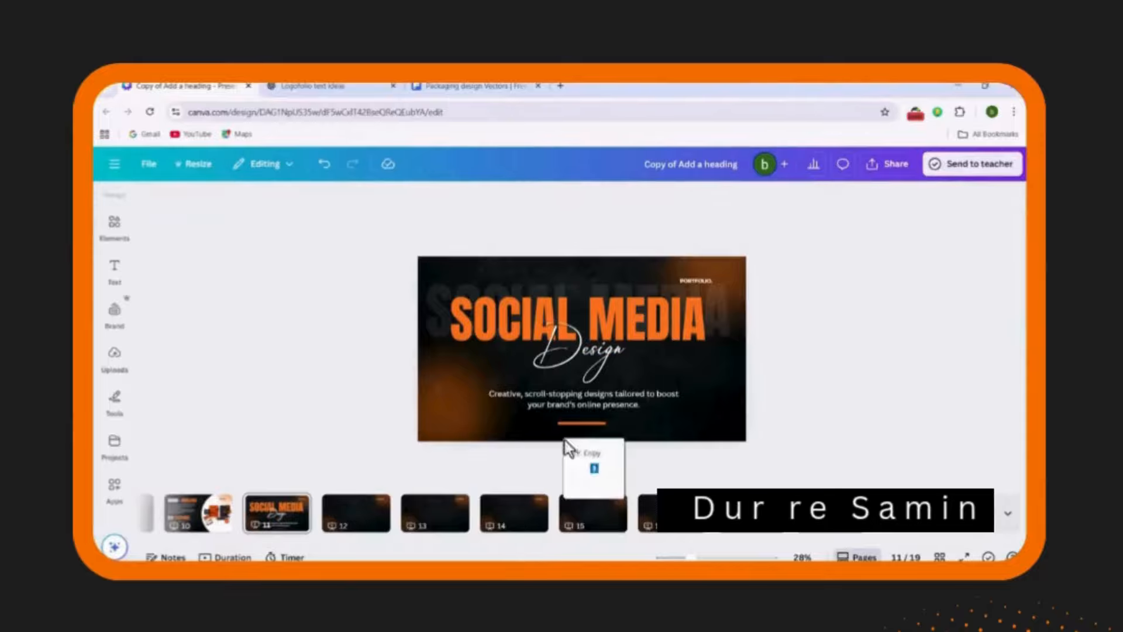
{"action": "left_click_drag", "start_coordinate": [591, 464], "coordinate": [360, 509]}
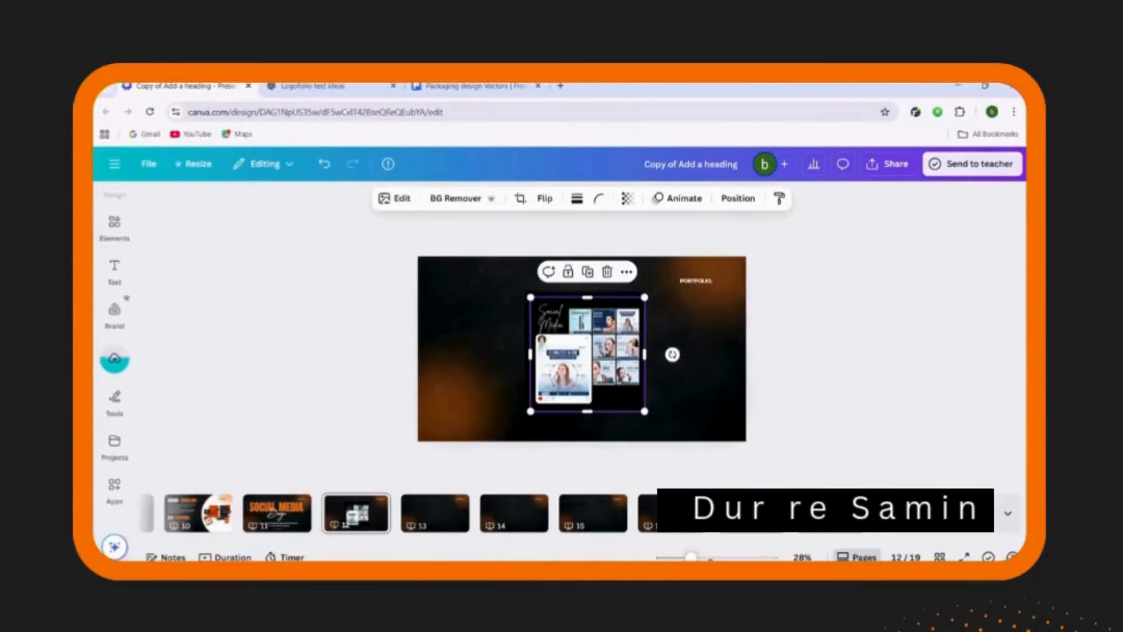
{"action": "left_click_drag", "start_coordinate": [692, 557], "coordinate": [708, 558]}
{"action": "left_click_drag", "start_coordinate": [565, 388], "coordinate": [369, 345]}
{"action": "left_click_drag", "start_coordinate": [565, 388], "coordinate": [727, 376]}
{"action": "left_click_drag", "start_coordinate": [550, 375], "coordinate": [555, 338]}
{"action": "left_click_drag", "start_coordinate": [708, 558], "coordinate": [691, 558]}
Delete the extra mockups from slide 12 and move the remaining Flawless Glow mockup toward the middle
{"action": "key", "text": "Delete"}
{"action": "left_click", "coordinate": [662, 348]}
{"action": "key", "text": "Delete"}
{"action": "left_click", "coordinate": [455, 340]}
{"action": "left_click_drag", "start_coordinate": [455, 341], "coordinate": [521, 345]}
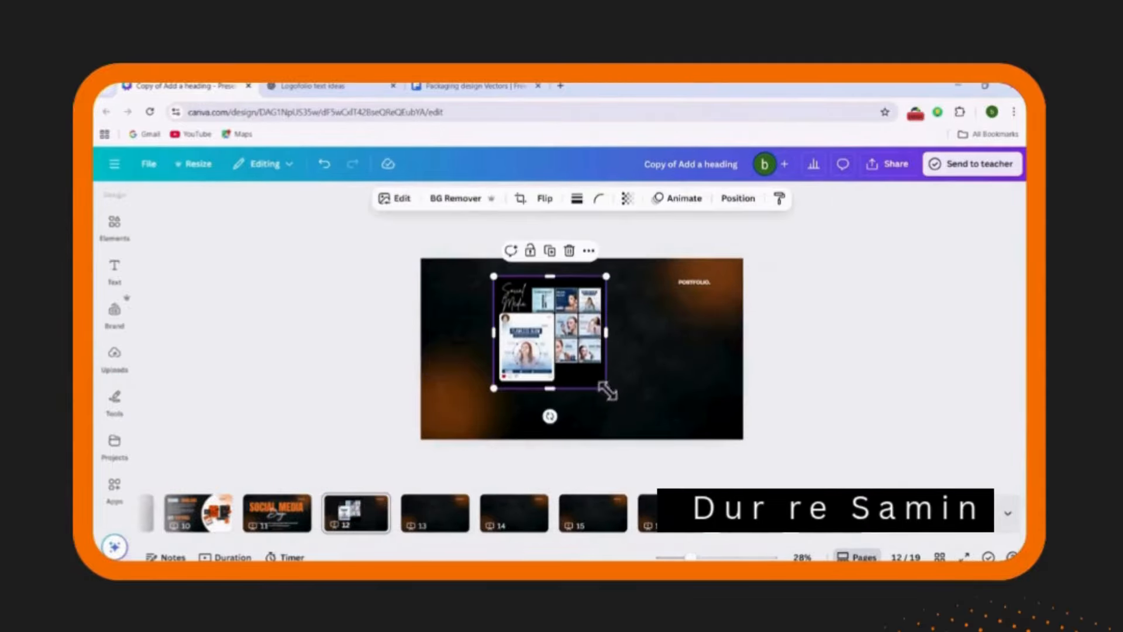
Enlarge the Flawless Glow mockup, remove its background, and place it in the left half of slide 12
{"action": "left_click_drag", "start_coordinate": [608, 391], "coordinate": [651, 434]}
{"action": "left_click", "coordinate": [437, 199]}
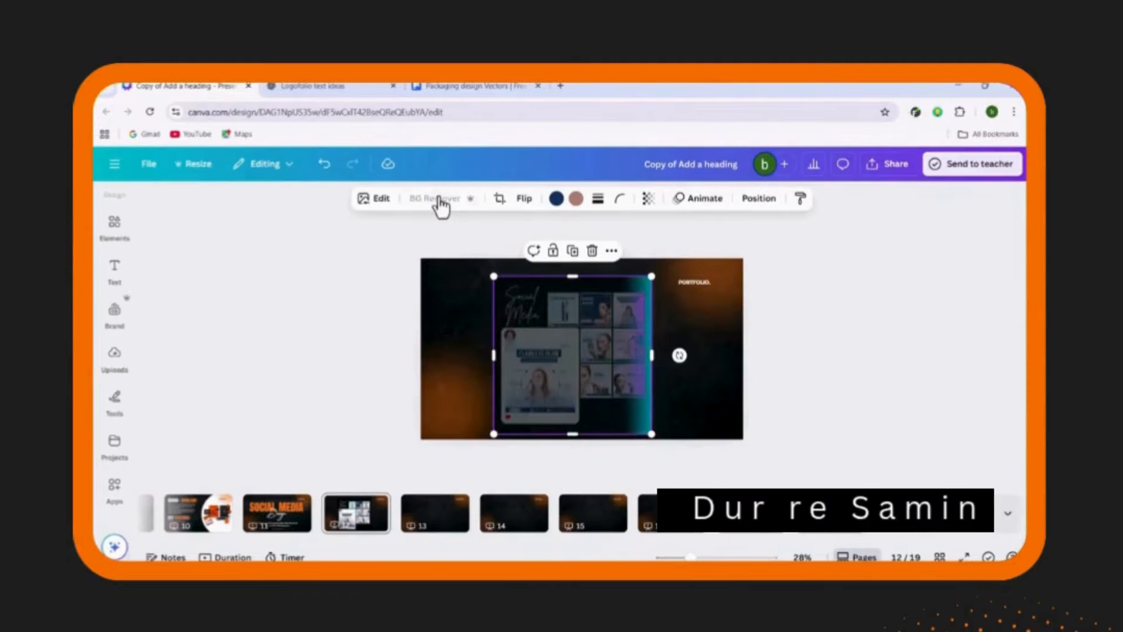
{"action": "left_click_drag", "start_coordinate": [568, 327], "coordinate": [498, 328]}
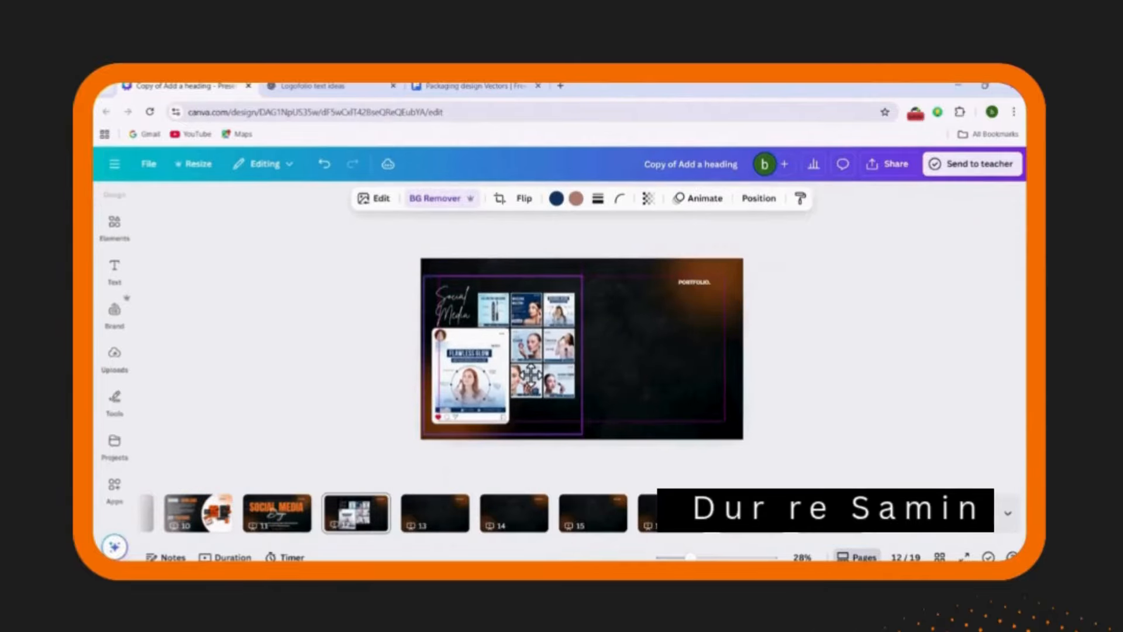
{"action": "left_click", "coordinate": [812, 373]}
{"action": "left_click", "coordinate": [497, 352]}
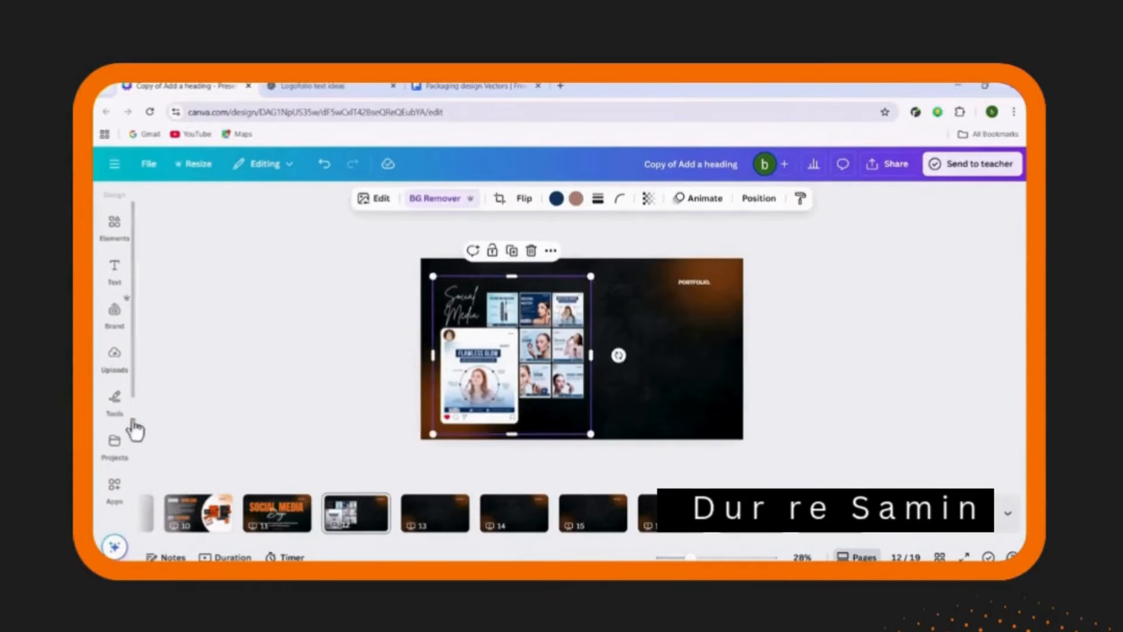
Add the uploaded Ice Cream Poster mockup to slide 12 and place it beside the Flawless Glow mockup
{"action": "left_click", "coordinate": [114, 354]}
{"action": "left_click", "coordinate": [289, 365]}
{"action": "left_click_drag", "start_coordinate": [684, 355], "coordinate": [764, 355]}
{"action": "left_click", "coordinate": [355, 377]}
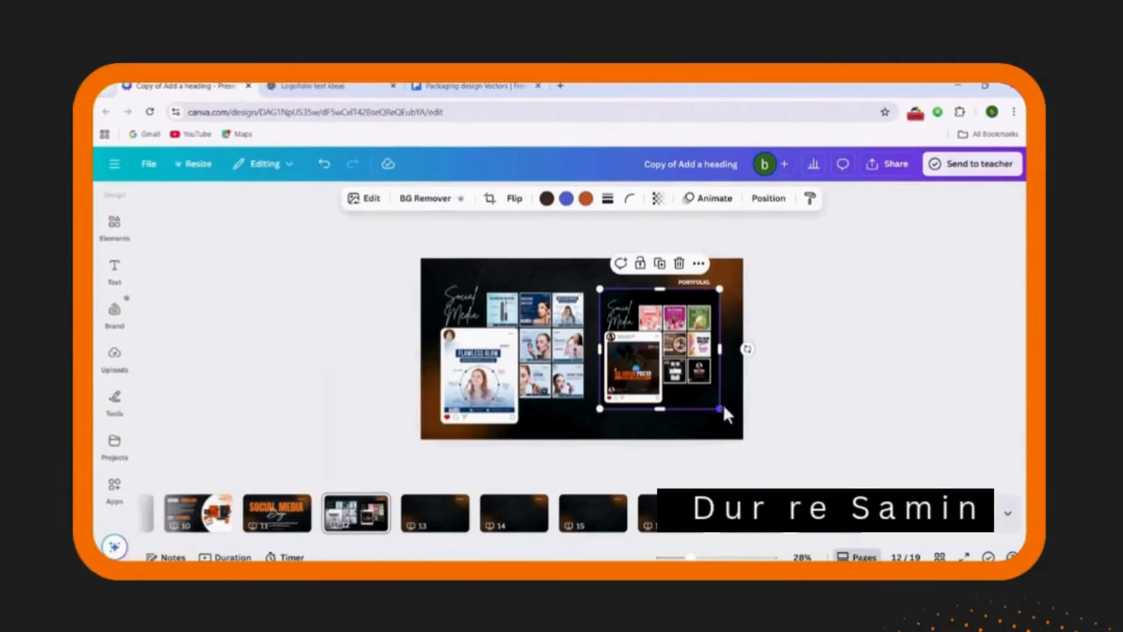
Enlarge the Ice Cream Poster mockup slightly and remove its background
{"action": "left_click_drag", "start_coordinate": [723, 410], "coordinate": [736, 426]}
{"action": "left_click", "coordinate": [418, 199]}
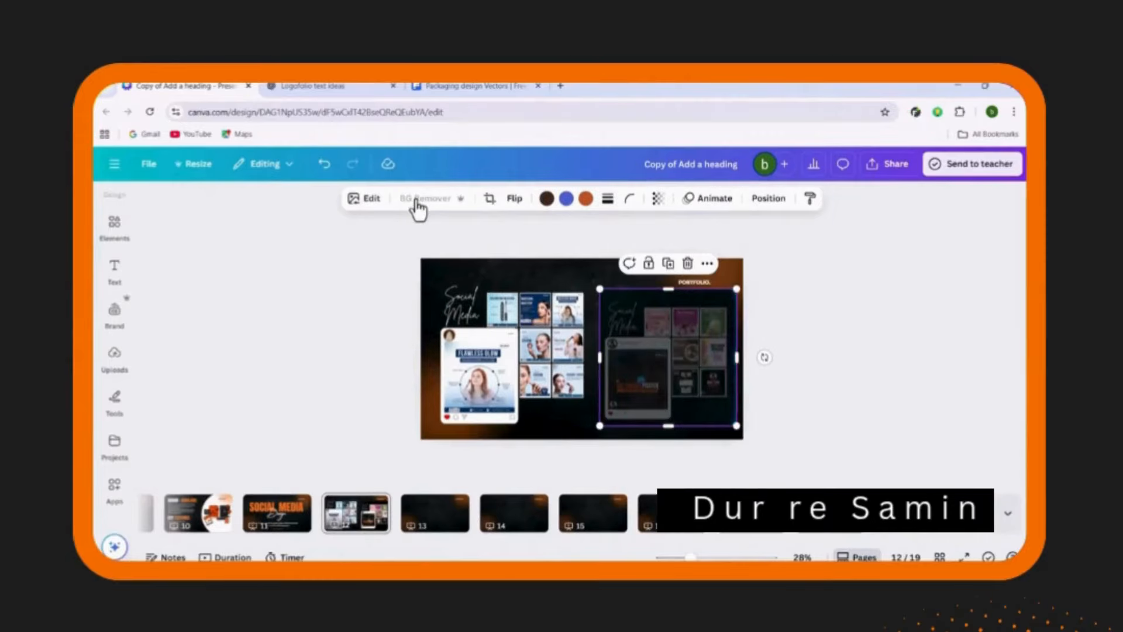
{"action": "left_click", "coordinate": [856, 299]}
Resize the Ice Cream Poster mockup to about 907 px square and shift it against the slide's right edge
{"action": "left_click_drag", "start_coordinate": [691, 557], "coordinate": [696, 558]}
{"action": "left_click", "coordinate": [635, 363]}
{"action": "left_click_drag", "start_coordinate": [604, 274], "coordinate": [592, 261]}
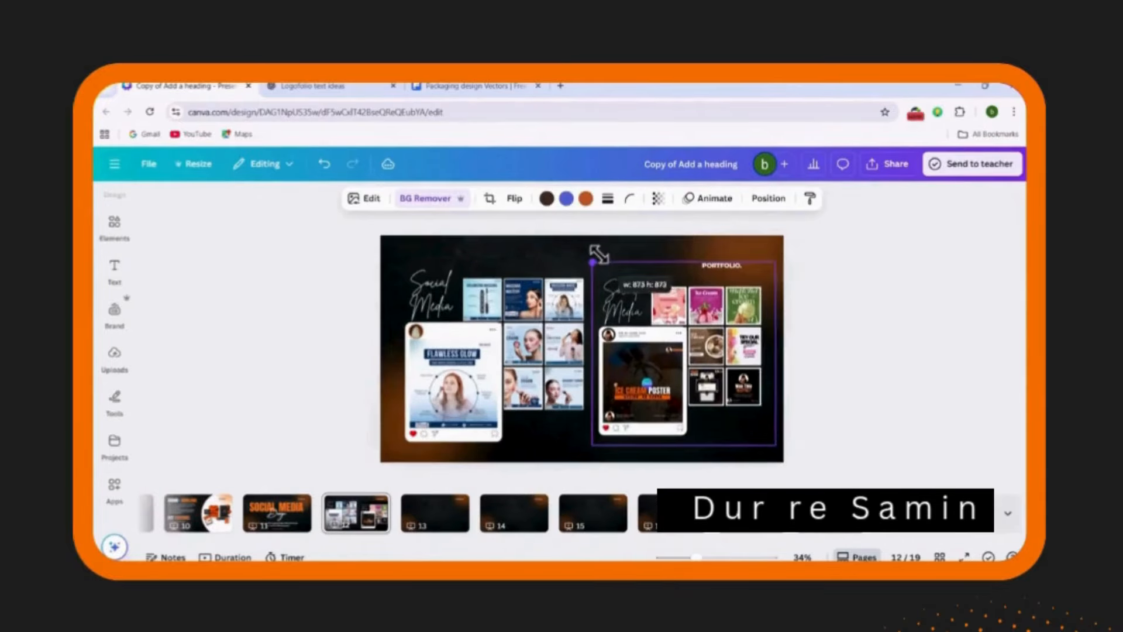
{"action": "left_click_drag", "start_coordinate": [652, 358], "coordinate": [662, 359]}
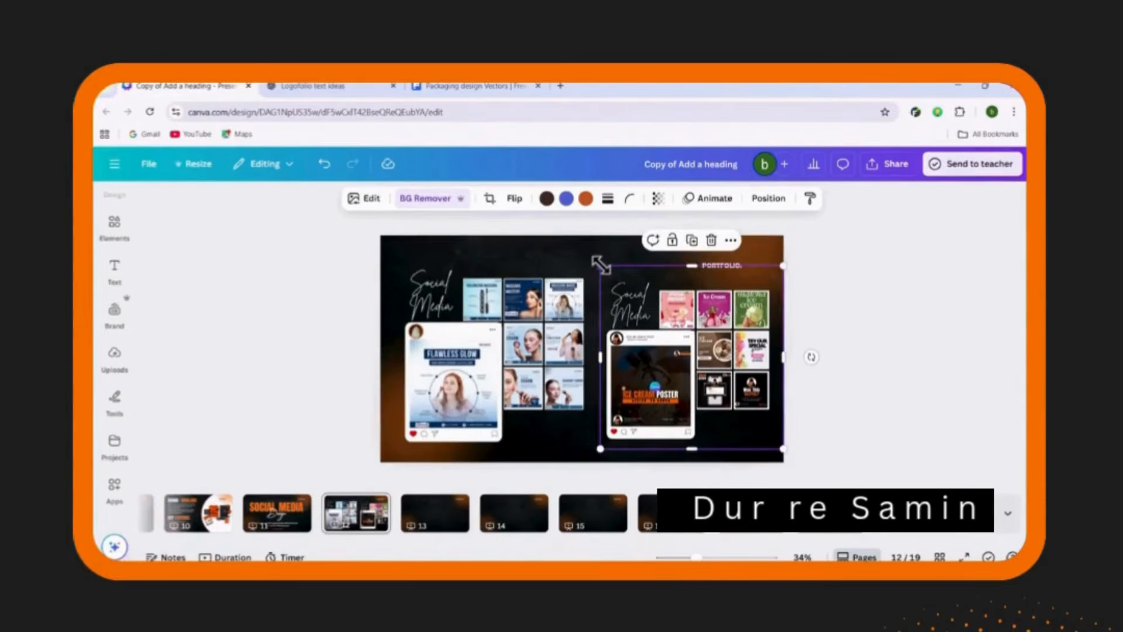
{"action": "left_click_drag", "start_coordinate": [601, 261], "coordinate": [590, 250]}
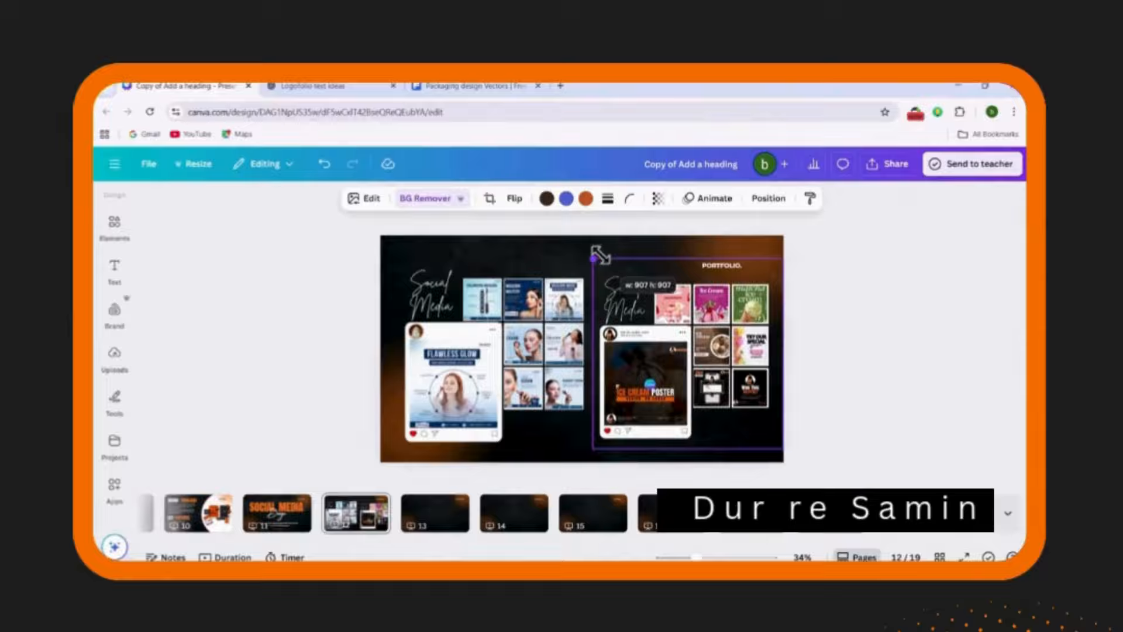
Nudge both mockups on slide 12 to even out their spacing
{"action": "left_click", "coordinate": [865, 371]}
{"action": "left_click_drag", "start_coordinate": [443, 378], "coordinate": [436, 381]}
{"action": "left_click_drag", "start_coordinate": [661, 363], "coordinate": [661, 364]}
{"action": "left_click", "coordinate": [879, 300]}
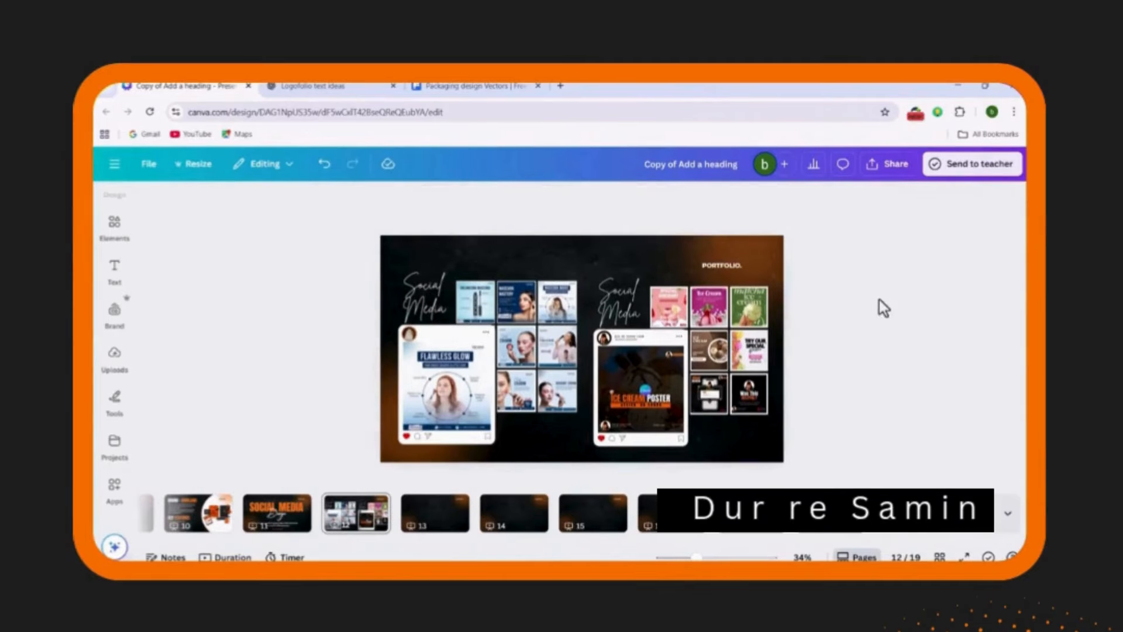
Copy the Flawless Glow mockup from slide 12 onto slide 13, center it there, and compare the two slides
{"action": "left_click", "coordinate": [433, 522]}
{"action": "left_click", "coordinate": [354, 519]}
{"action": "left_click", "coordinate": [523, 358]}
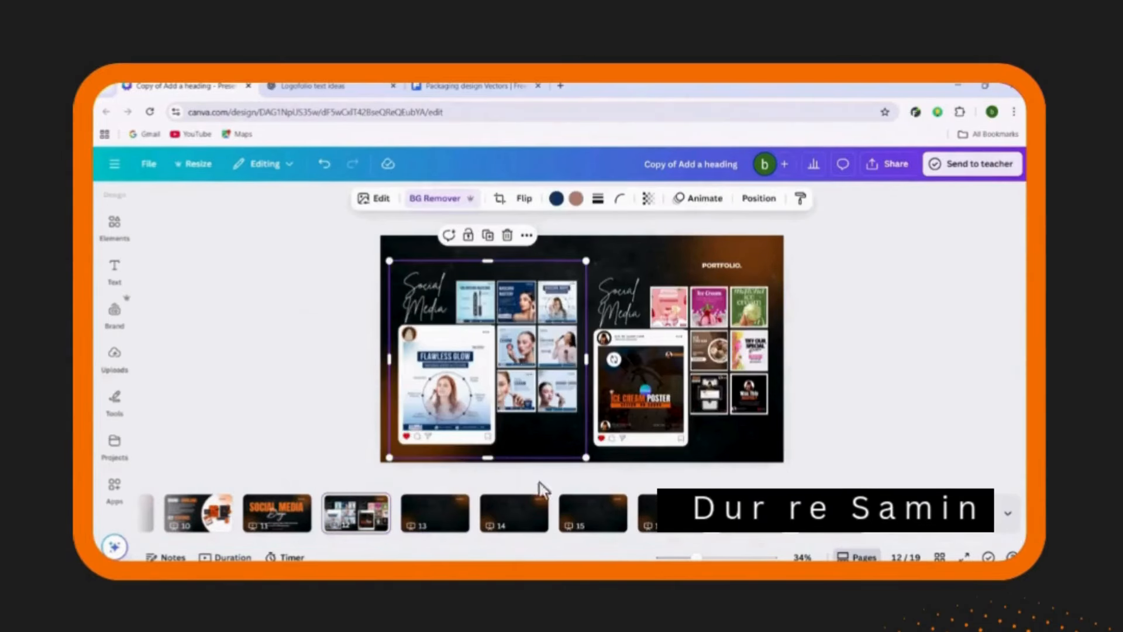
{"action": "left_click", "coordinate": [440, 515]}
{"action": "left_click", "coordinate": [459, 418]}
{"action": "key", "text": "ctrl+v"}
{"action": "left_click_drag", "start_coordinate": [503, 365], "coordinate": [591, 364]}
{"action": "left_click", "coordinate": [851, 378]}
{"action": "left_click", "coordinate": [354, 515]}
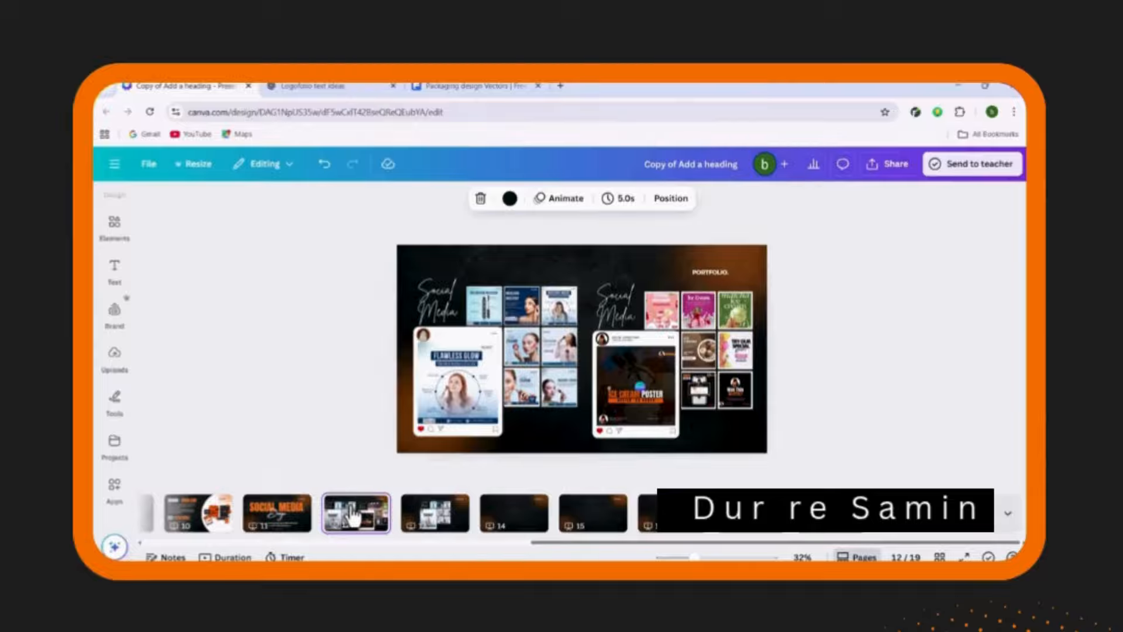
{"action": "left_click", "coordinate": [421, 523]}
{"action": "left_click", "coordinate": [371, 521]}
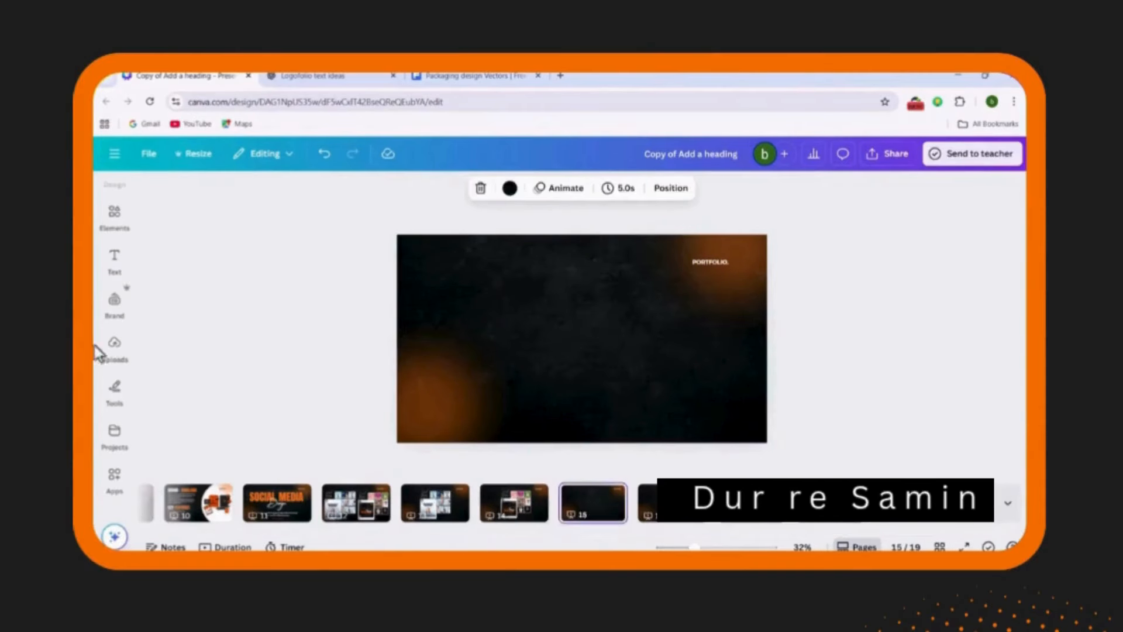
Add the uploaded LinkedIn Profile Revamp mockup to slide 15 and enlarge it
{"action": "left_click", "coordinate": [114, 345]}
{"action": "left_click", "coordinate": [176, 334]}
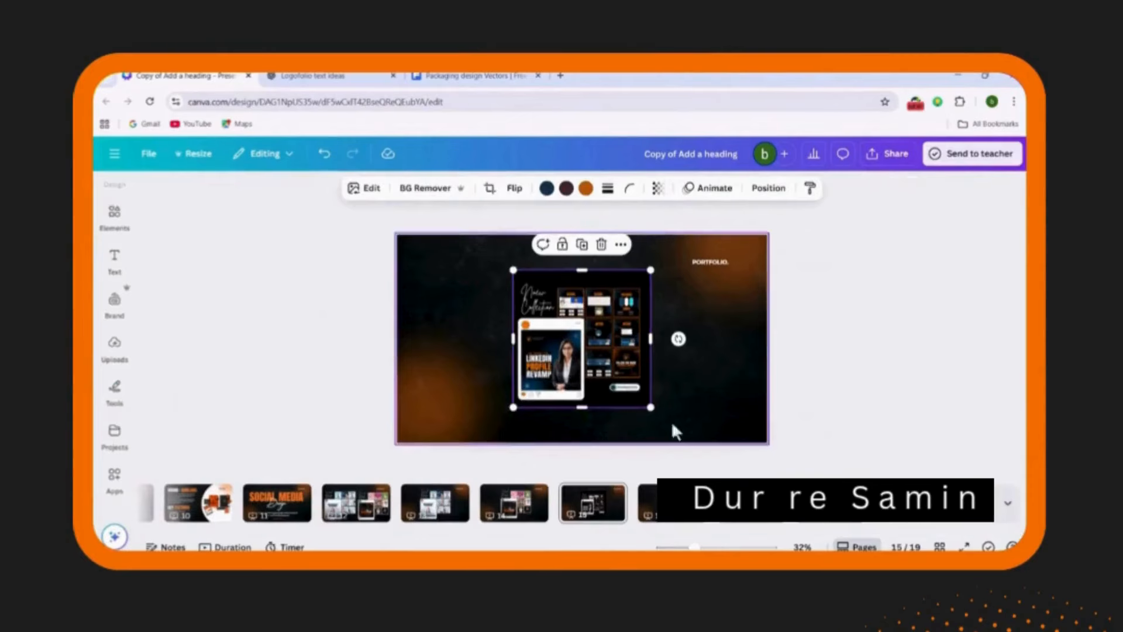
{"action": "left_click_drag", "start_coordinate": [651, 407], "coordinate": [676, 430]}
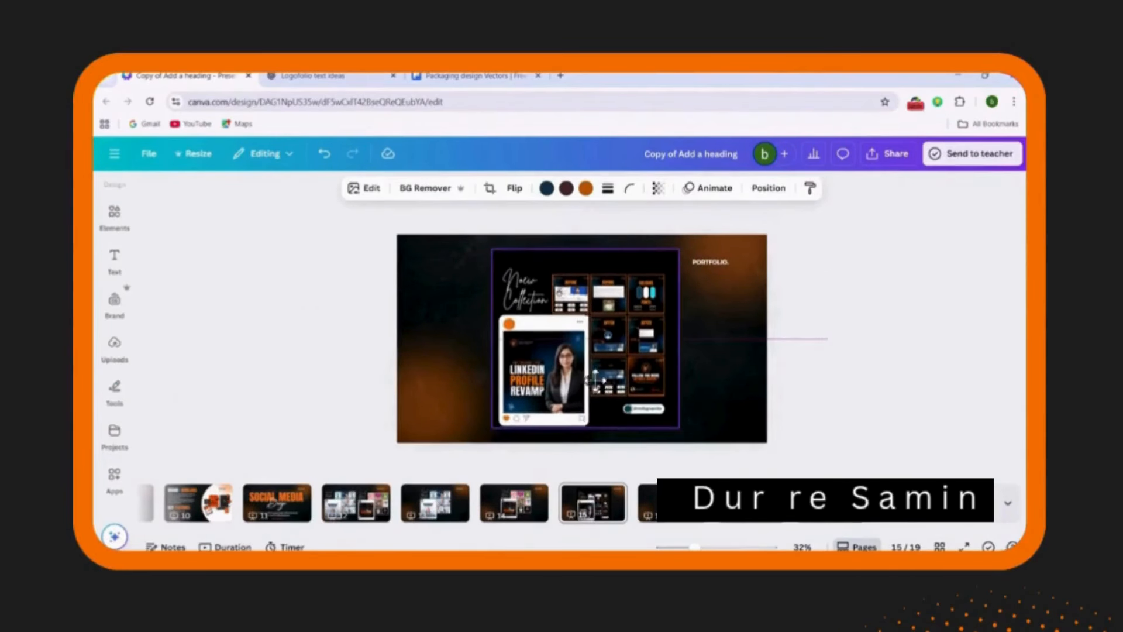
Remove the background from the LinkedIn Profile Revamp mockup and move its slide to position 12
{"action": "left_click", "coordinate": [444, 192]}
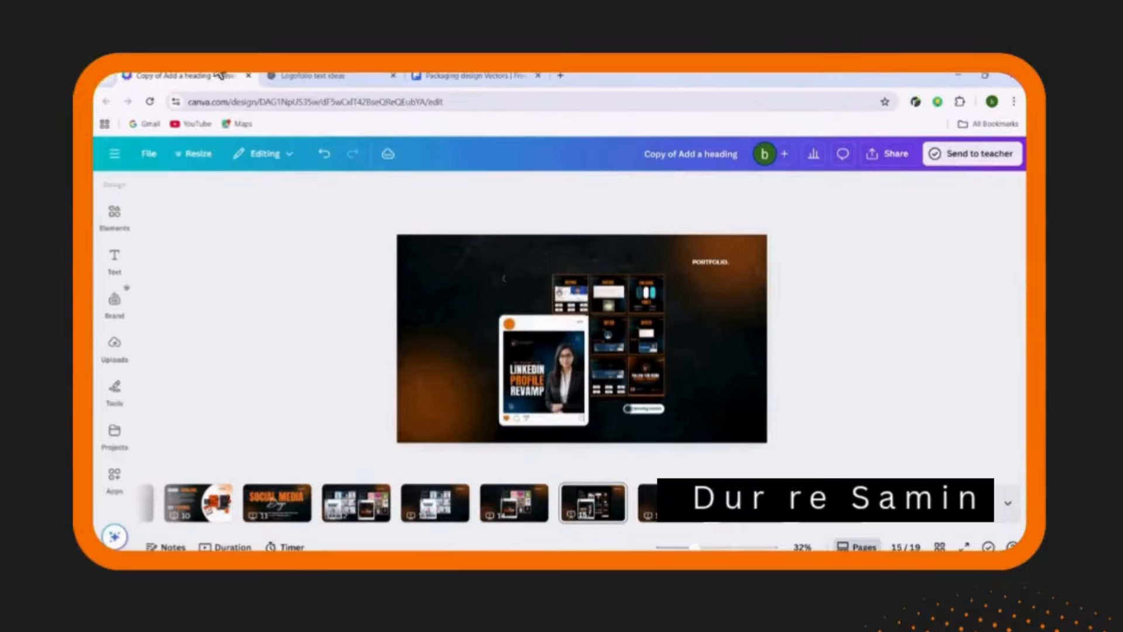
{"action": "left_click", "coordinate": [711, 395]}
{"action": "left_click_drag", "start_coordinate": [597, 506], "coordinate": [327, 516]}
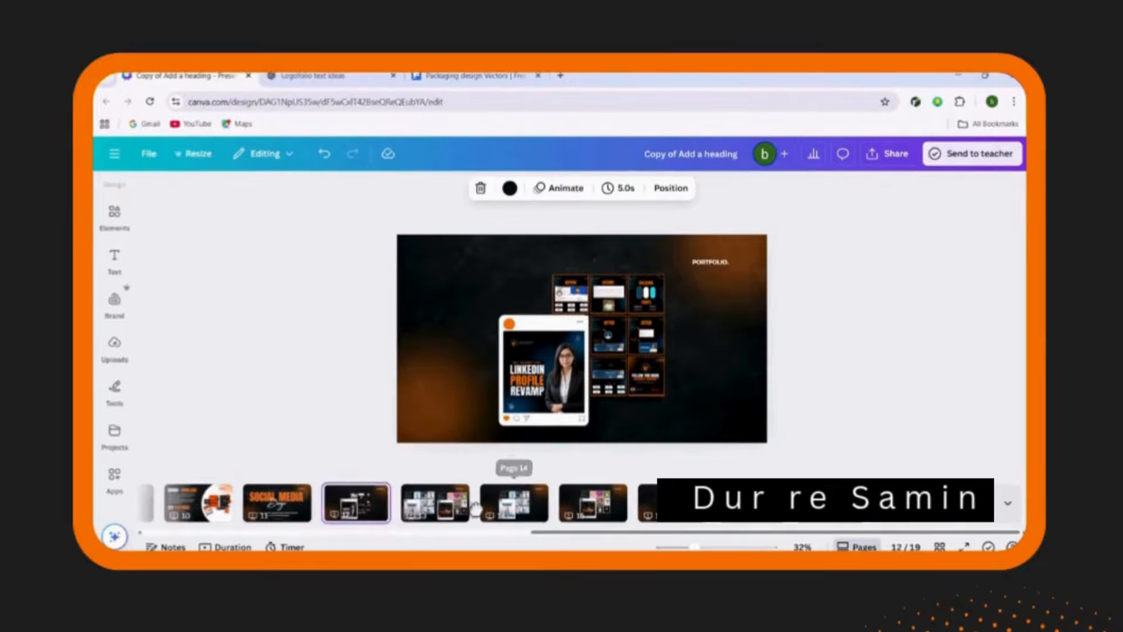
Review the social media mockup slides and delete the one that combines the Flawless Glow and Ice Cream Poster mockups
{"action": "left_click", "coordinate": [440, 510]}
{"action": "left_click", "coordinate": [284, 515]}
{"action": "left_click", "coordinate": [433, 516]}
{"action": "left_click", "coordinate": [579, 512]}
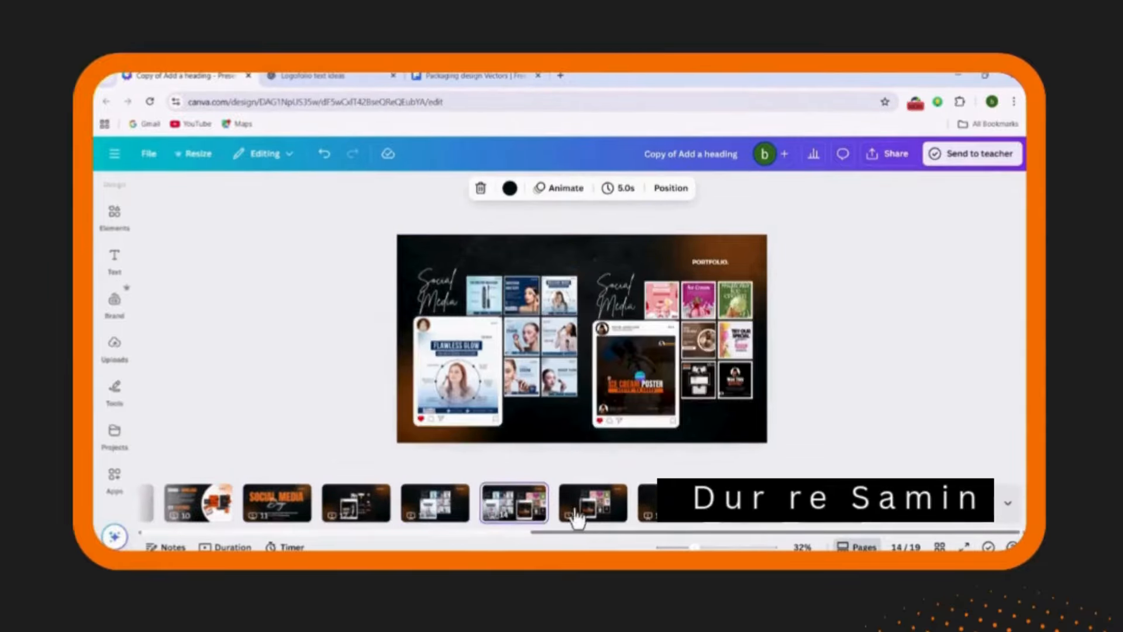
{"action": "left_click", "coordinate": [515, 512]}
{"action": "left_click", "coordinate": [592, 515]}
{"action": "key", "text": "Delete"}
Move the Flawless Glow slide ahead of the LinkedIn mockup slide, directly after the Social Media title slide
{"action": "left_click", "coordinate": [368, 507]}
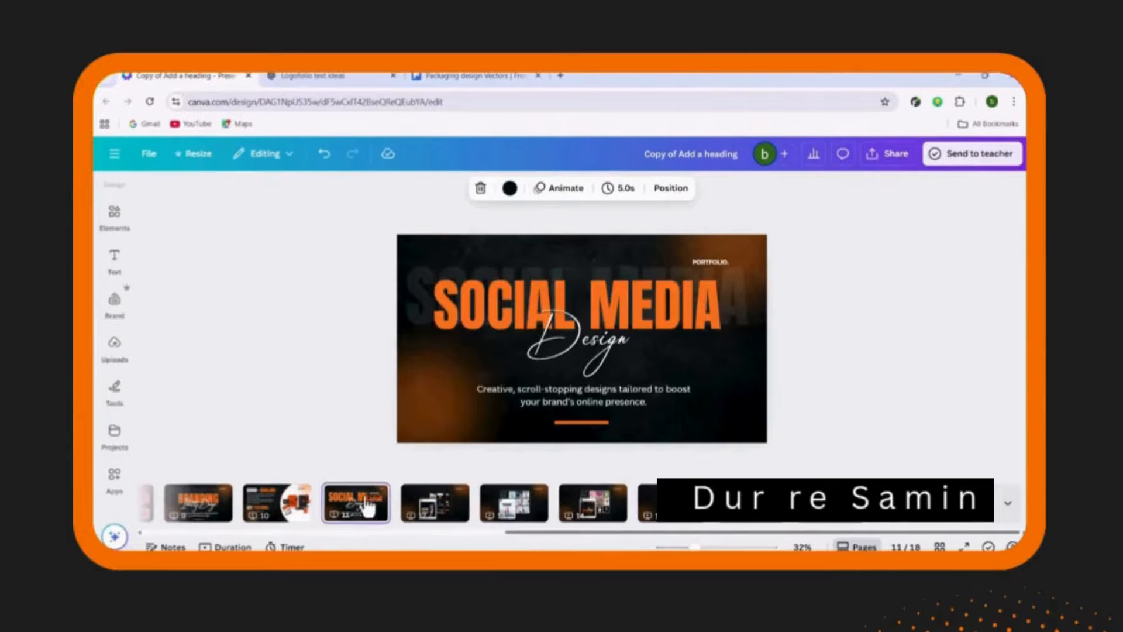
{"action": "left_click", "coordinate": [436, 509]}
{"action": "left_click", "coordinate": [490, 510]}
{"action": "left_click_drag", "start_coordinate": [516, 515], "coordinate": [424, 505]}
Compare the remaining social media mockup slides and delete the LinkedIn Profile Revamp slide
{"action": "left_click", "coordinate": [606, 517]}
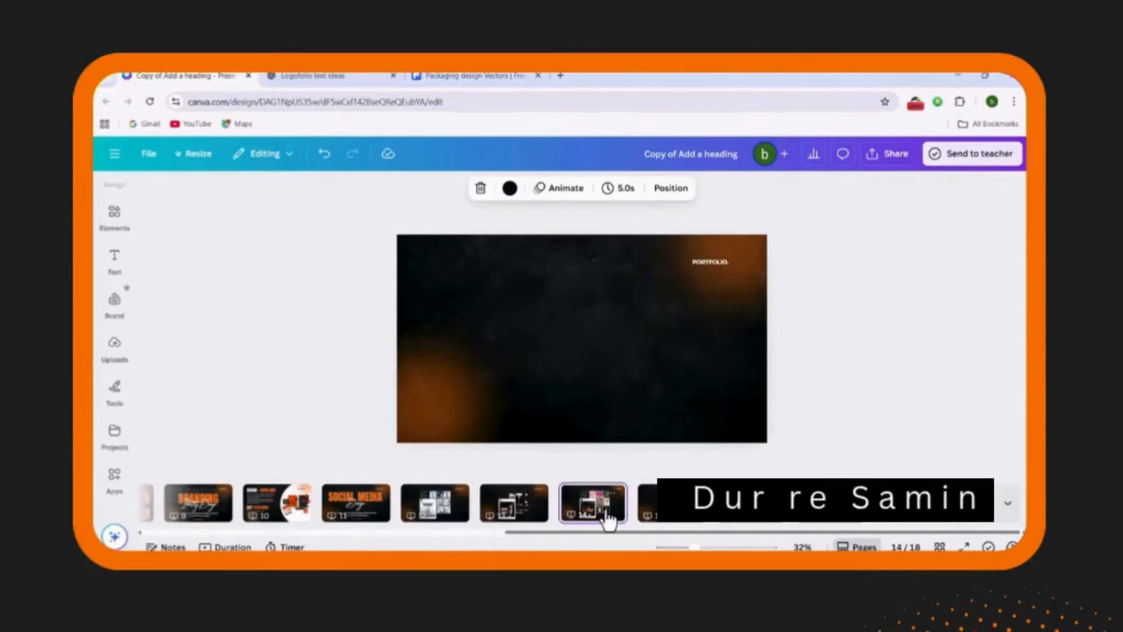
{"action": "left_click", "coordinate": [451, 518]}
{"action": "left_click", "coordinate": [511, 512]}
{"action": "left_click", "coordinate": [581, 510]}
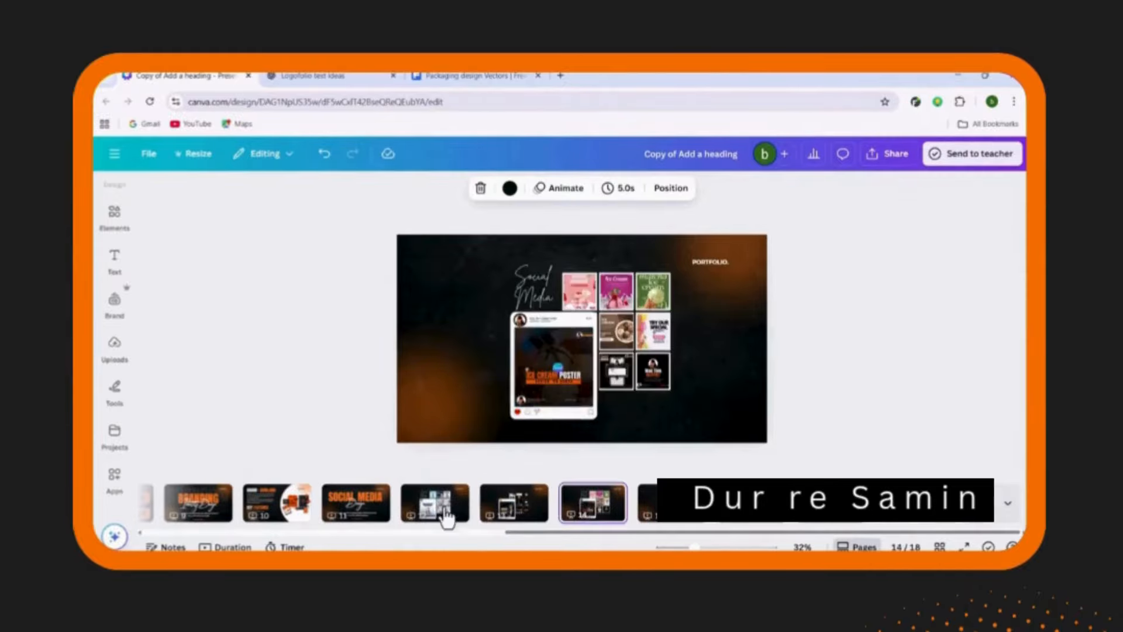
{"action": "left_click", "coordinate": [441, 519]}
{"action": "left_click", "coordinate": [513, 519]}
{"action": "key", "text": "Delete"}
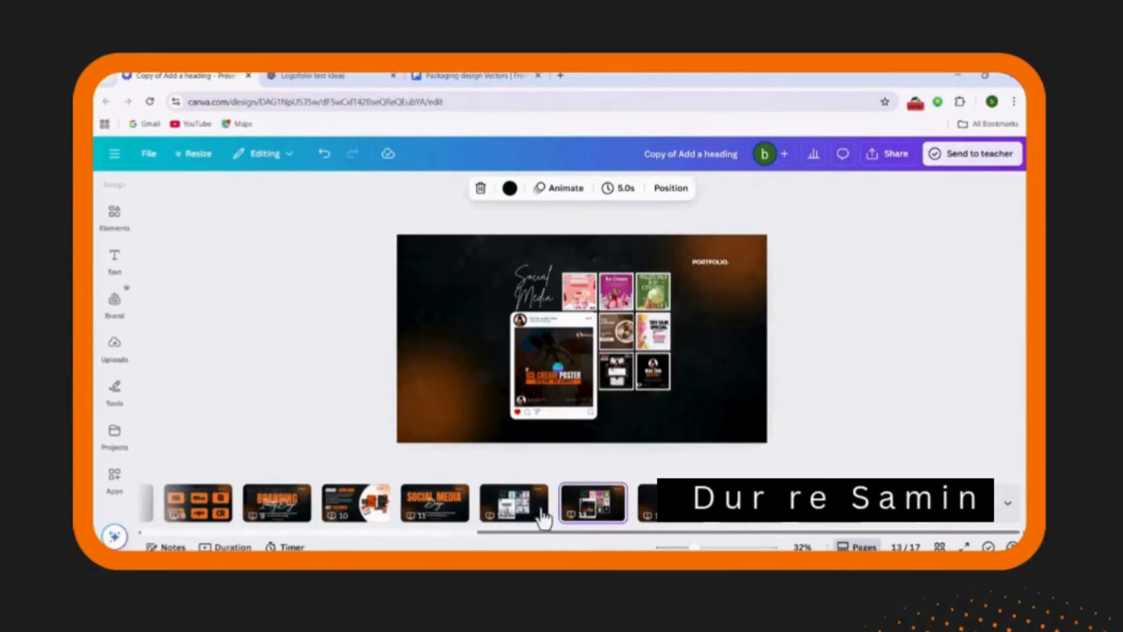
{"action": "left_click", "coordinate": [540, 518]}
{"action": "left_click", "coordinate": [575, 518]}
{"action": "left_click", "coordinate": [421, 515]}
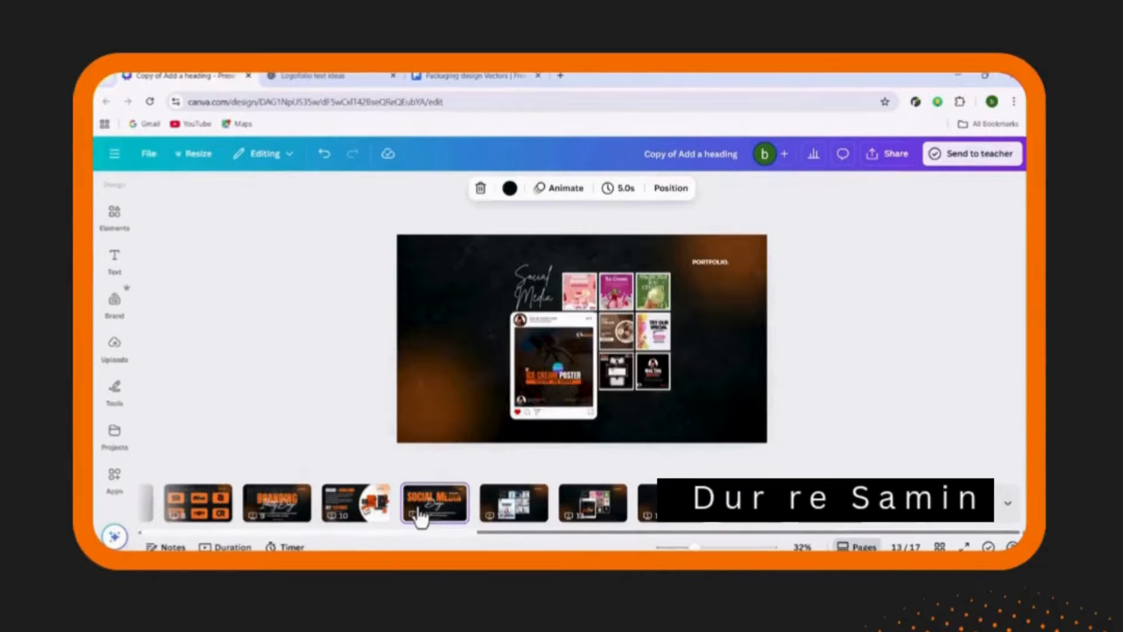
Check the table of contents slide, duplicate the Social Media Design title slide, and move the copy behind the Ice Cream Poster slide
{"action": "left_click", "coordinate": [747, 388]}
{"action": "left_click_drag", "start_coordinate": [506, 533], "coordinate": [335, 535]}
{"action": "left_click", "coordinate": [336, 503]}
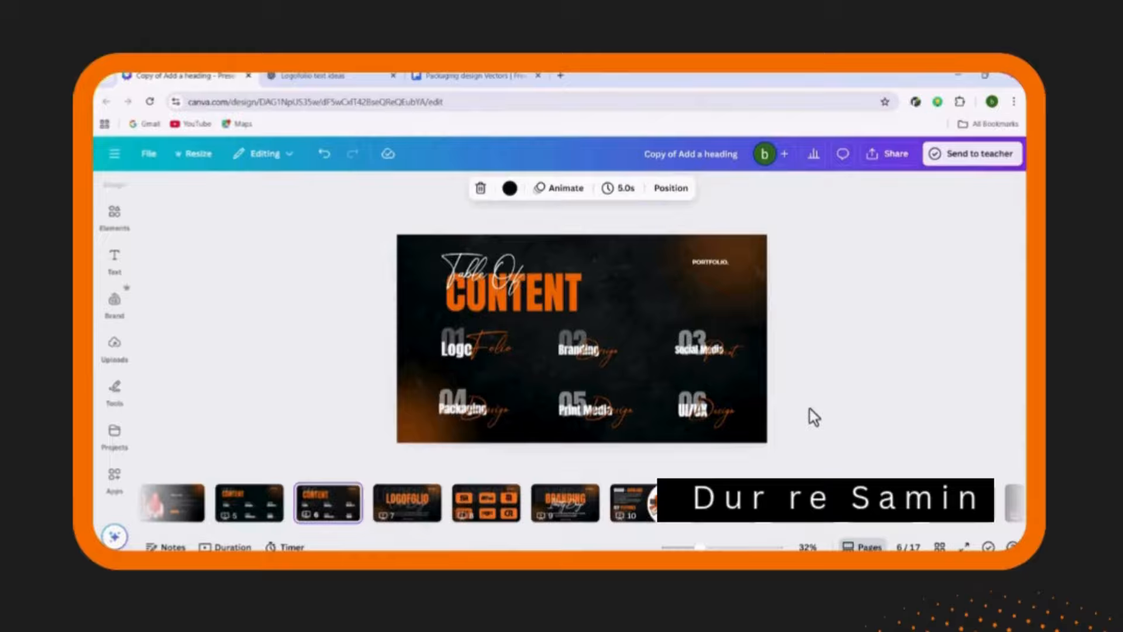
{"action": "left_click", "coordinate": [452, 409]}
{"action": "left_click", "coordinate": [515, 462]}
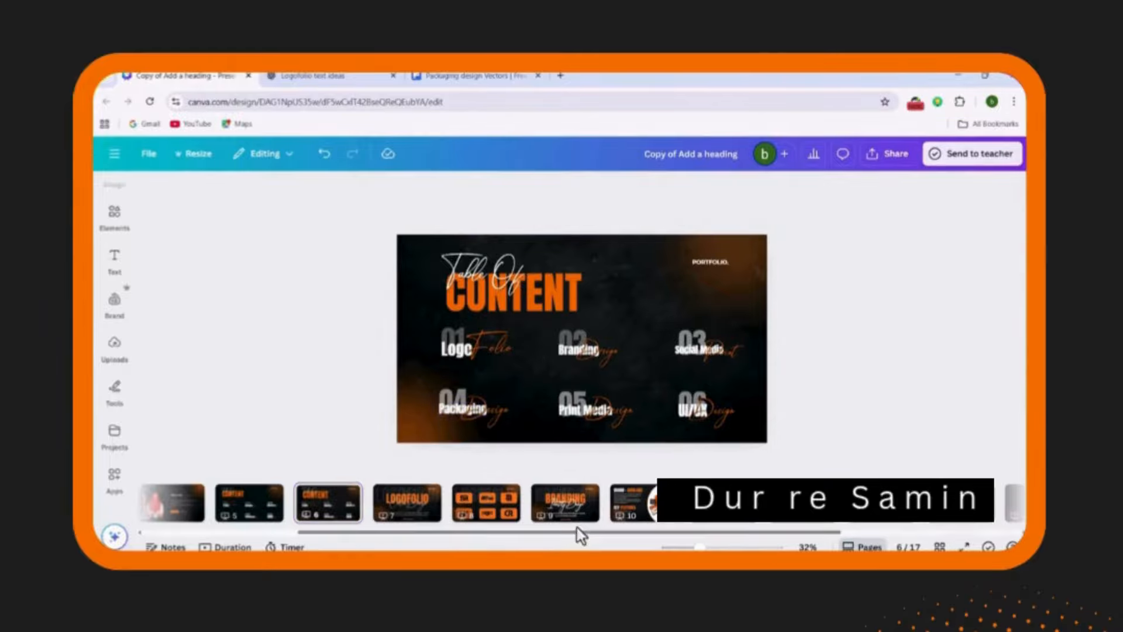
{"action": "left_click_drag", "start_coordinate": [577, 533], "coordinate": [731, 533]}
{"action": "left_click", "coordinate": [486, 507]}
{"action": "key", "text": "ctrl+d"}
{"action": "left_click_drag", "start_coordinate": [487, 510], "coordinate": [738, 516]}
{"action": "left_click", "coordinate": [663, 295]}
{"action": "double_click", "coordinate": [725, 302]}
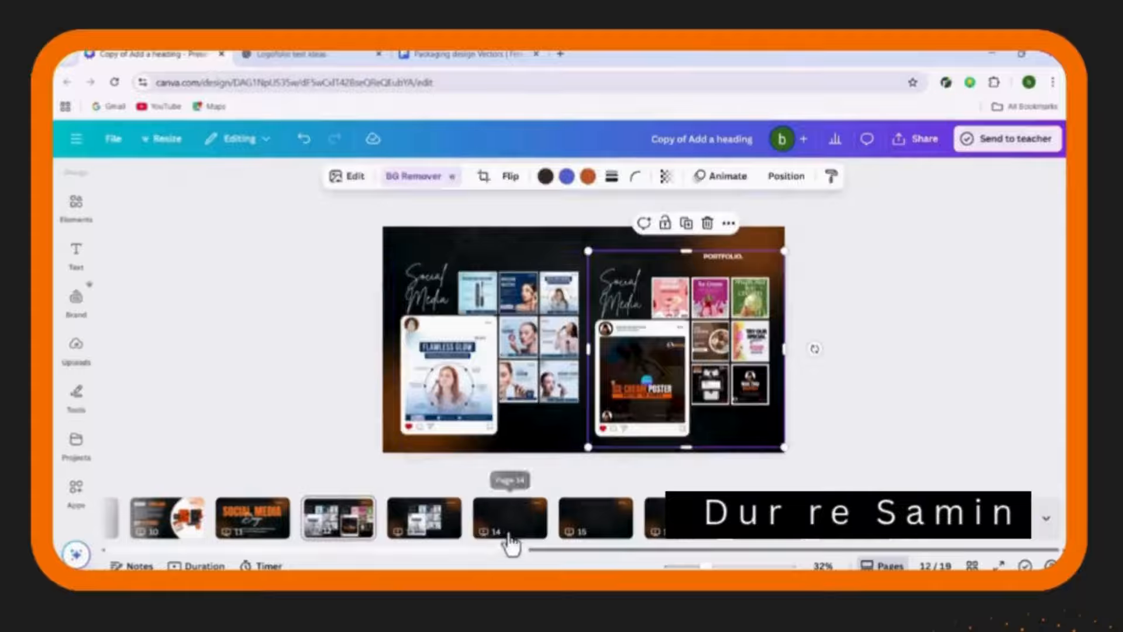
Place the Ice Cream Poster mockup on slide 14 and add the uploaded LinkedIn Profile Revamp mockup, enlarged, to slide 15
{"action": "left_click_drag", "start_coordinate": [673, 349], "coordinate": [596, 349]}
{"action": "left_click", "coordinate": [596, 520]}
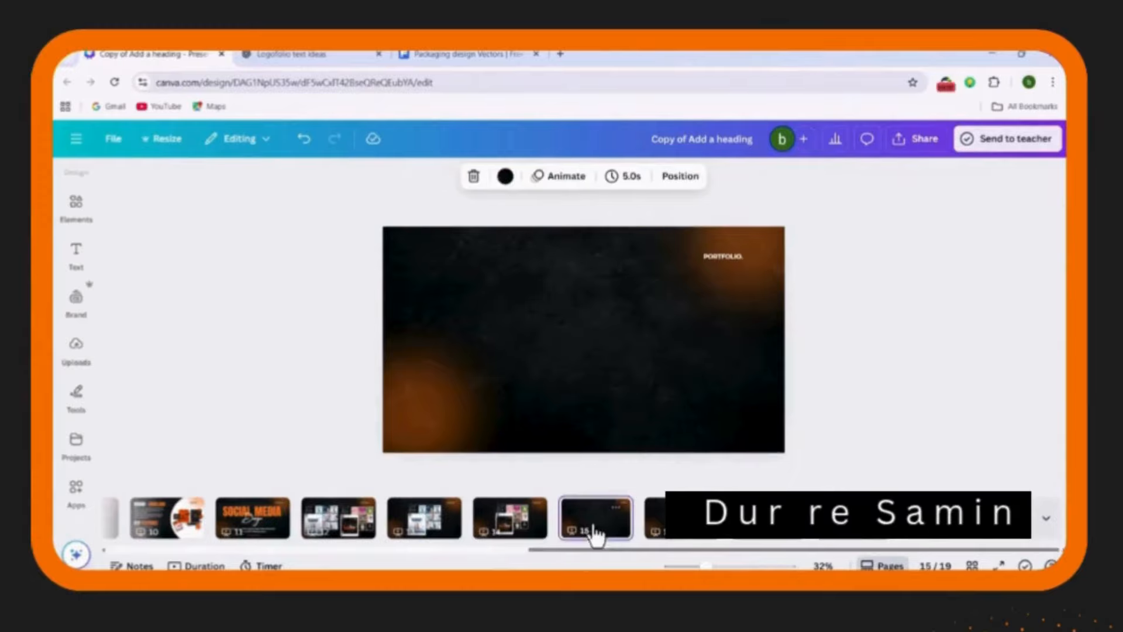
{"action": "left_click", "coordinate": [76, 352]}
{"action": "left_click", "coordinate": [156, 357]}
{"action": "left_click_drag", "start_coordinate": [658, 413], "coordinate": [679, 436]}
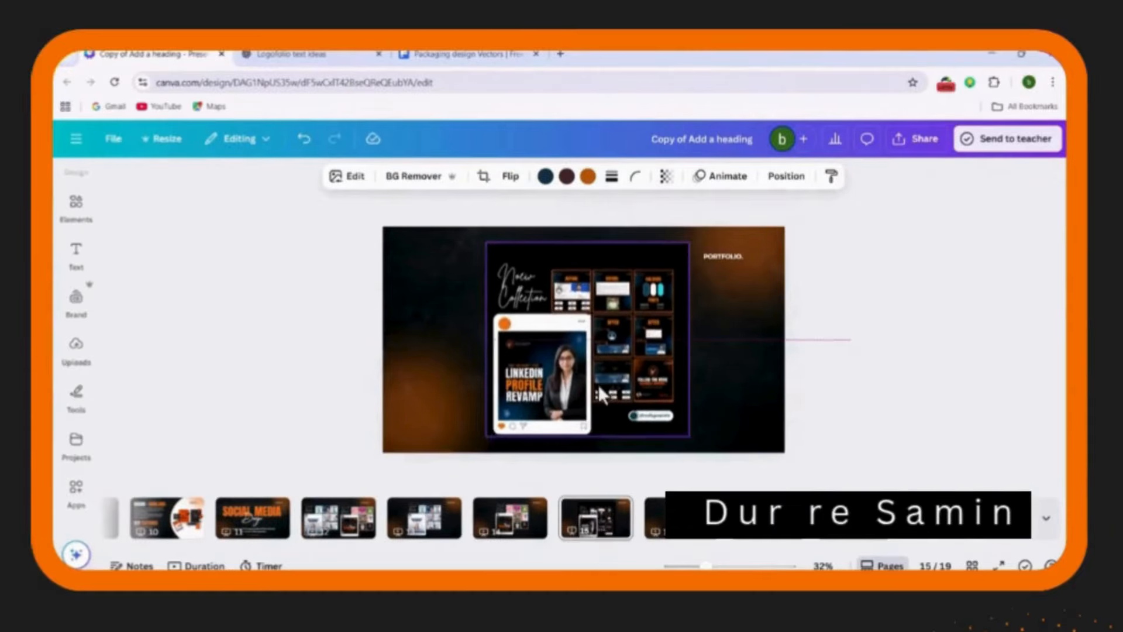
Strip the background from the LinkedIn mockup on slide 15 and move that slide to directly after the Social Media title slide
{"action": "left_click", "coordinate": [431, 178]}
{"action": "left_click", "coordinate": [929, 372]}
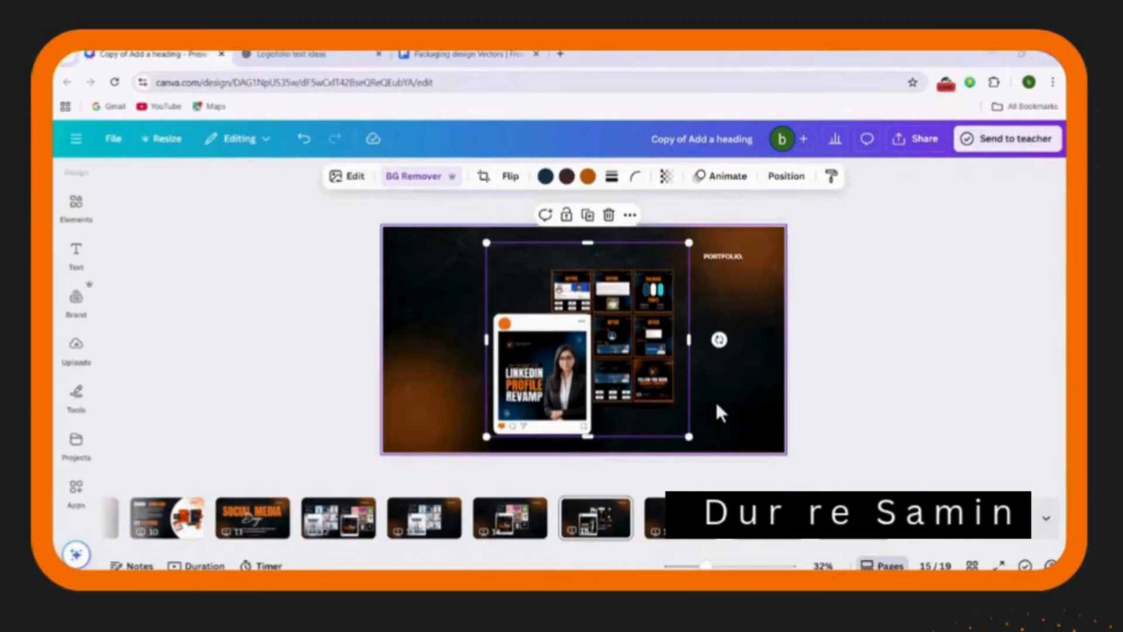
{"action": "left_click", "coordinate": [725, 403]}
{"action": "left_click_drag", "start_coordinate": [598, 518], "coordinate": [284, 524]}
Reorder the social media mockup slides and delete the slide that holds both the Flawless Glow and Ice Cream Poster mockups
{"action": "left_click_drag", "start_coordinate": [518, 527], "coordinate": [357, 526]}
{"action": "left_click", "coordinate": [259, 530]}
{"action": "left_click", "coordinate": [419, 529]}
{"action": "left_click", "coordinate": [499, 530]}
{"action": "left_click", "coordinate": [600, 529]}
{"action": "left_click_drag", "start_coordinate": [602, 532], "coordinate": [398, 527]}
{"action": "left_click", "coordinate": [605, 535]}
{"action": "key", "text": "Delete"}
Compare the three single-mockup slides and delete the LinkedIn Profile Revamp one
{"action": "left_click", "coordinate": [352, 531]}
{"action": "left_click", "coordinate": [429, 525]}
{"action": "left_click", "coordinate": [512, 527]}
{"action": "left_click", "coordinate": [612, 535]}
{"action": "left_click", "coordinate": [445, 529]}
{"action": "left_click", "coordinate": [502, 525]}
{"action": "left_click", "coordinate": [590, 528]}
{"action": "left_click", "coordinate": [438, 530]}
{"action": "left_click", "coordinate": [522, 518]}
{"action": "key", "text": "Delete"}
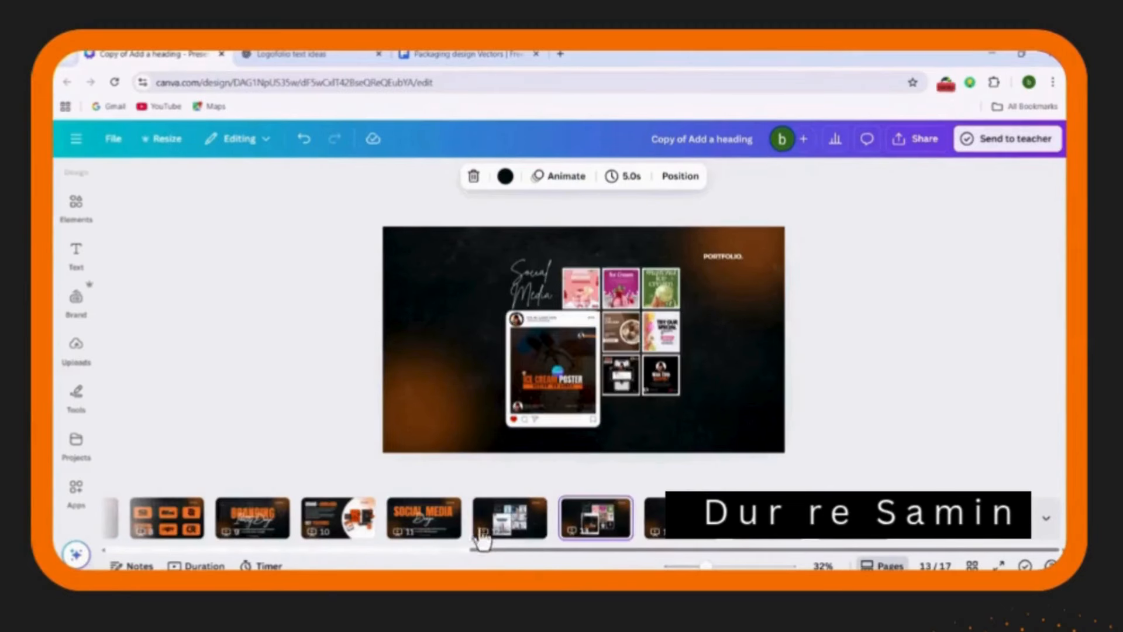
Check the table of contents slide for the portfolio section that follows Social Media
{"action": "left_click", "coordinate": [407, 528]}
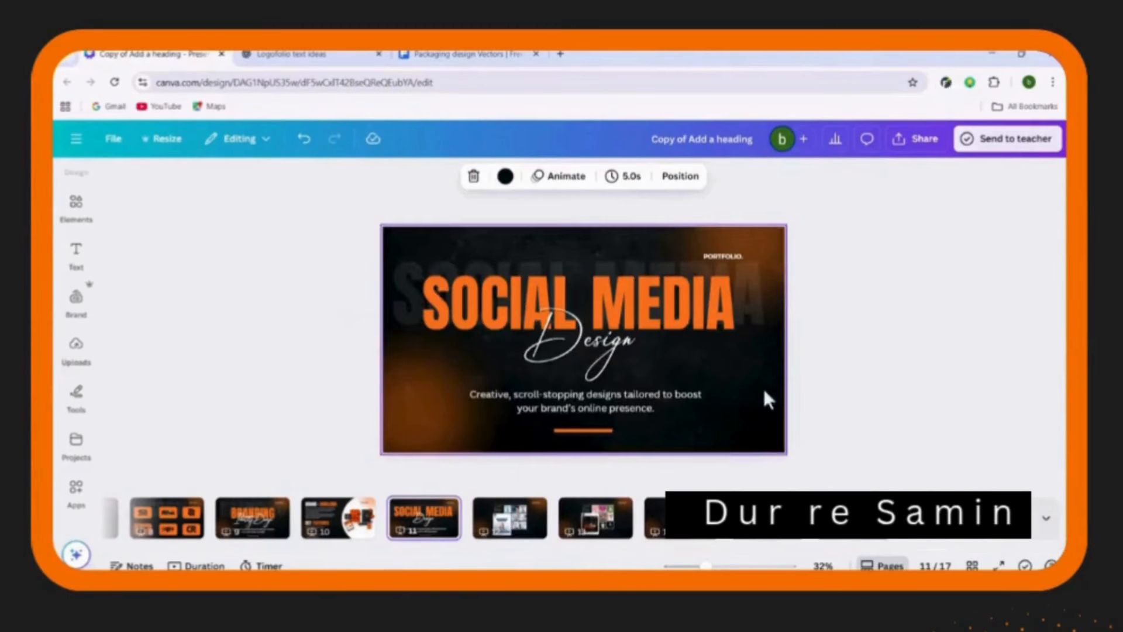
{"action": "left_click", "coordinate": [763, 391]}
{"action": "left_click_drag", "start_coordinate": [501, 550], "coordinate": [301, 557]}
{"action": "left_click", "coordinate": [303, 518]}
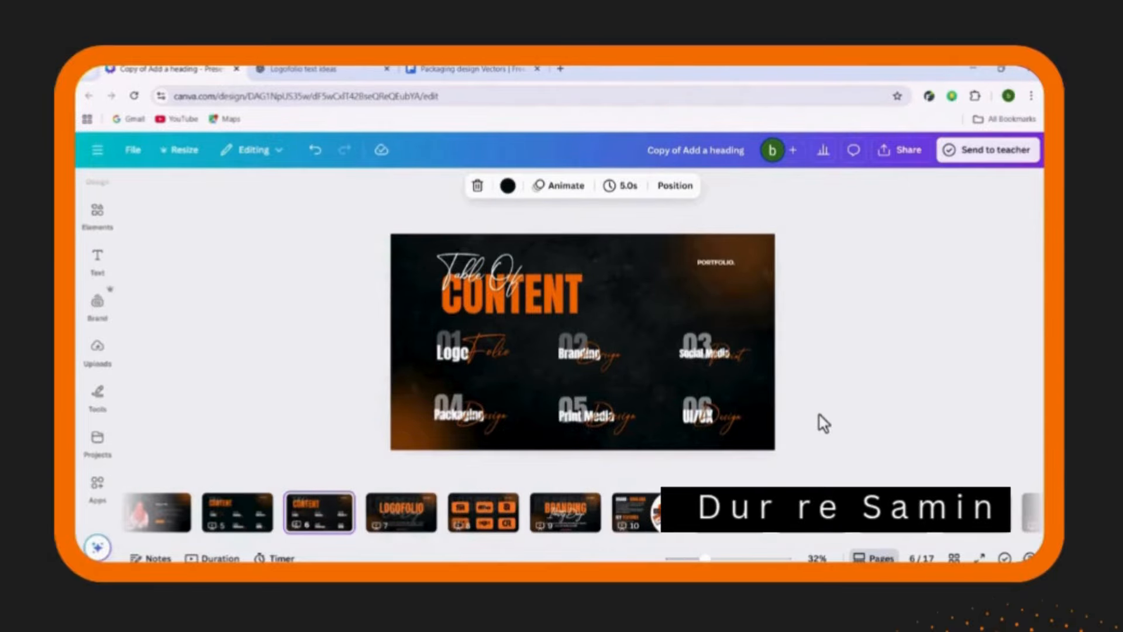
{"action": "left_click", "coordinate": [470, 413]}
{"action": "left_click", "coordinate": [447, 416]}
{"action": "left_click", "coordinate": [497, 471]}
Duplicate the Social Media Design title slide, move the copy to position 14, and select its heading
{"action": "left_click_drag", "start_coordinate": [594, 543], "coordinate": [756, 537]}
{"action": "left_click", "coordinate": [481, 520]}
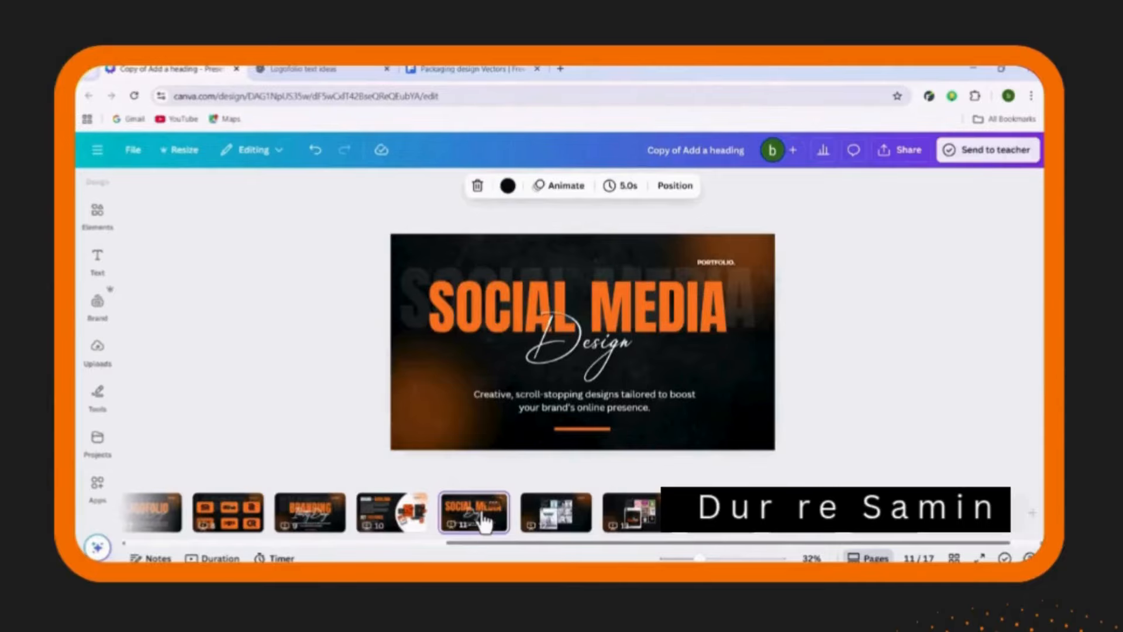
{"action": "key", "text": "ctrl+d"}
{"action": "left_click_drag", "start_coordinate": [486, 528], "coordinate": [760, 538]}
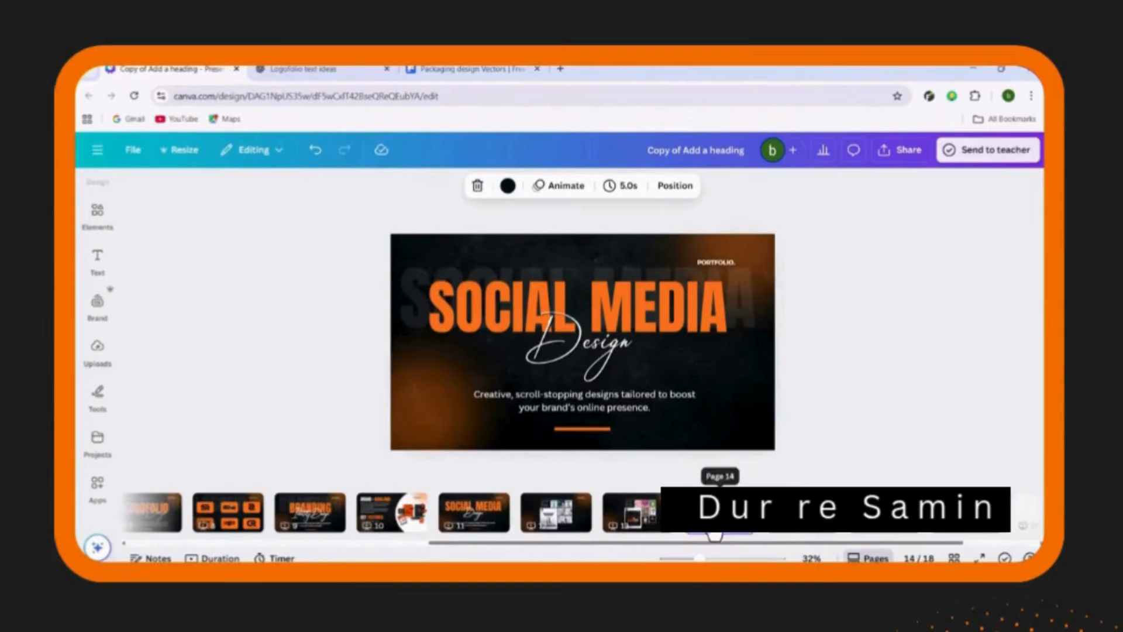
{"action": "left_click", "coordinate": [671, 338]}
{"action": "double_click", "coordinate": [732, 298]}
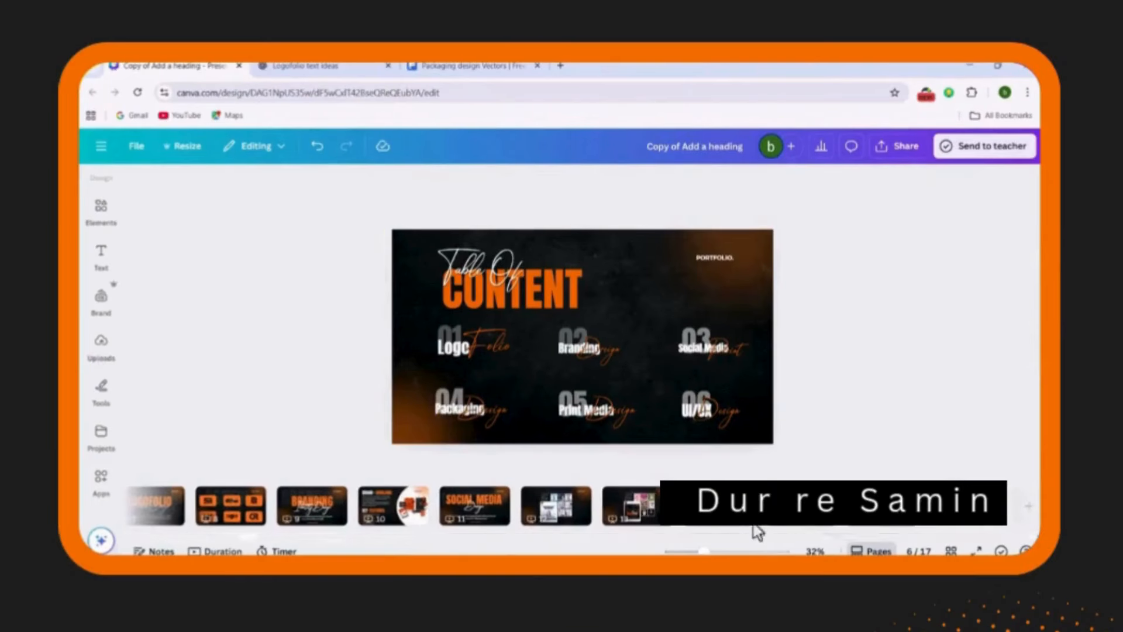
Place a duplicate of the Social Media Design title slide at position 14 and change its orange heading to PACKAGING
{"action": "left_click", "coordinate": [483, 514]}
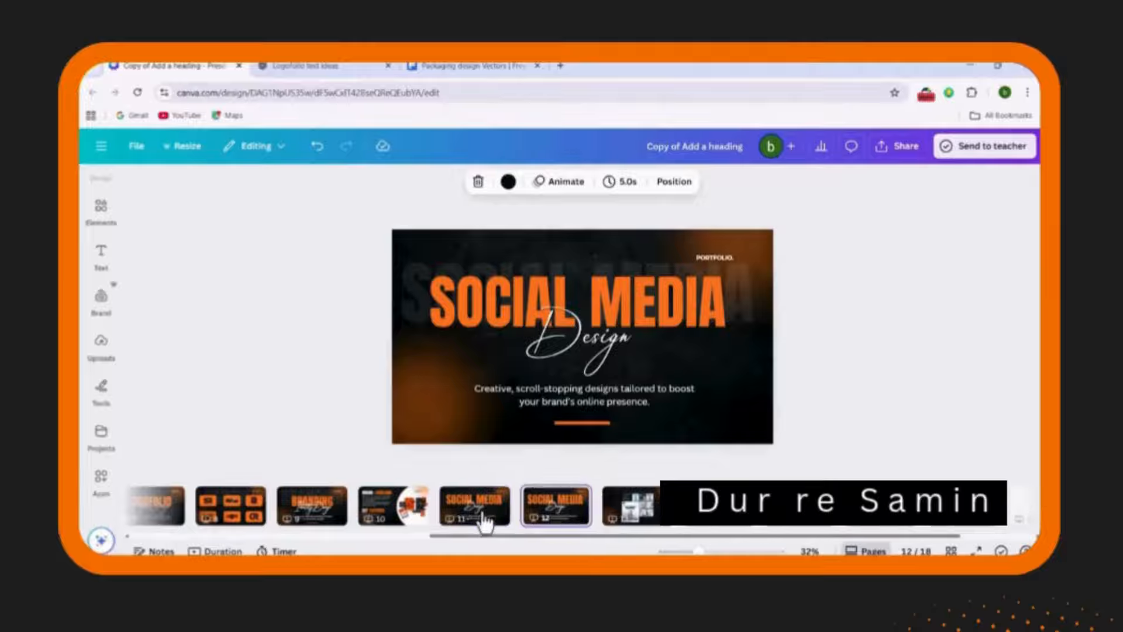
{"action": "left_click_drag", "start_coordinate": [483, 521], "coordinate": [755, 526]}
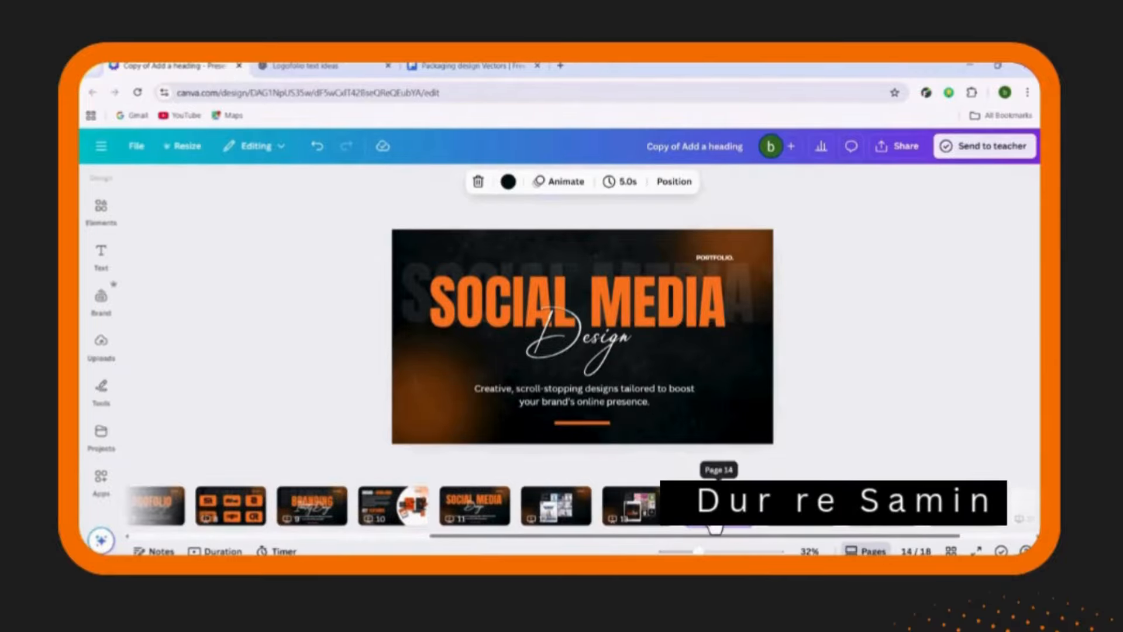
{"action": "left_click", "coordinate": [666, 323]}
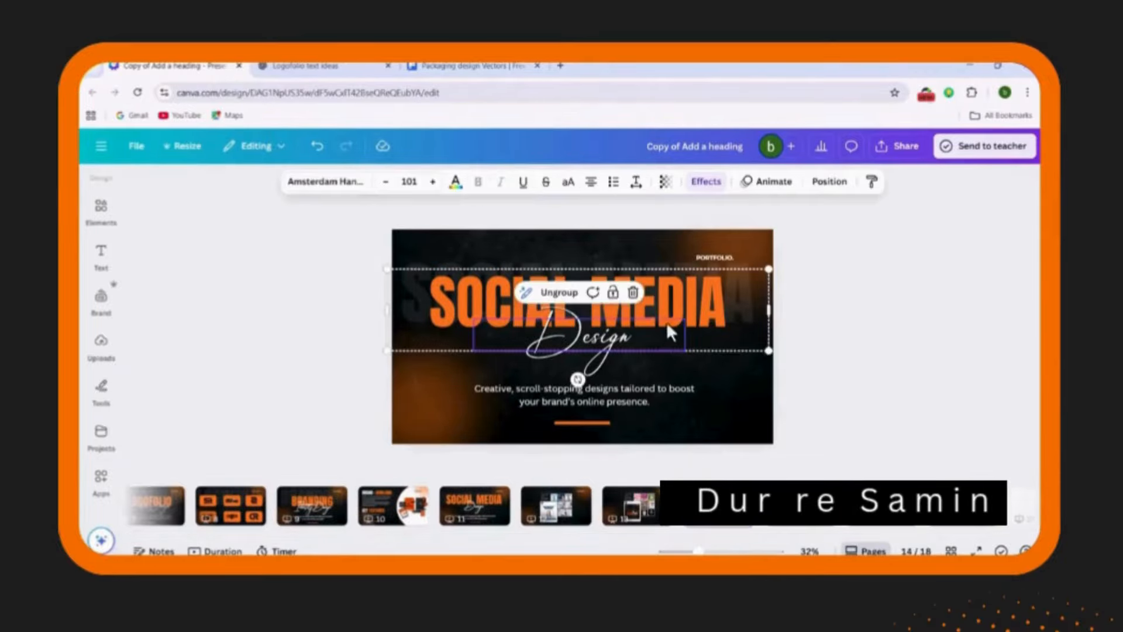
{"action": "left_click", "coordinate": [732, 298]}
{"action": "left_click", "coordinate": [732, 297]}
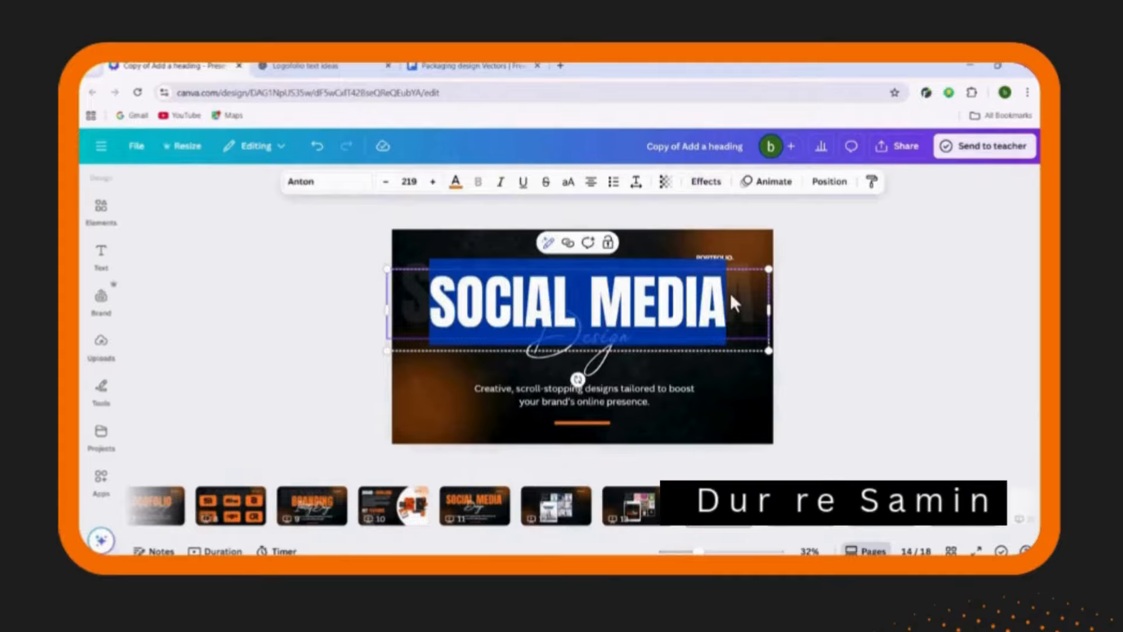
{"action": "type", "text": "PA"}
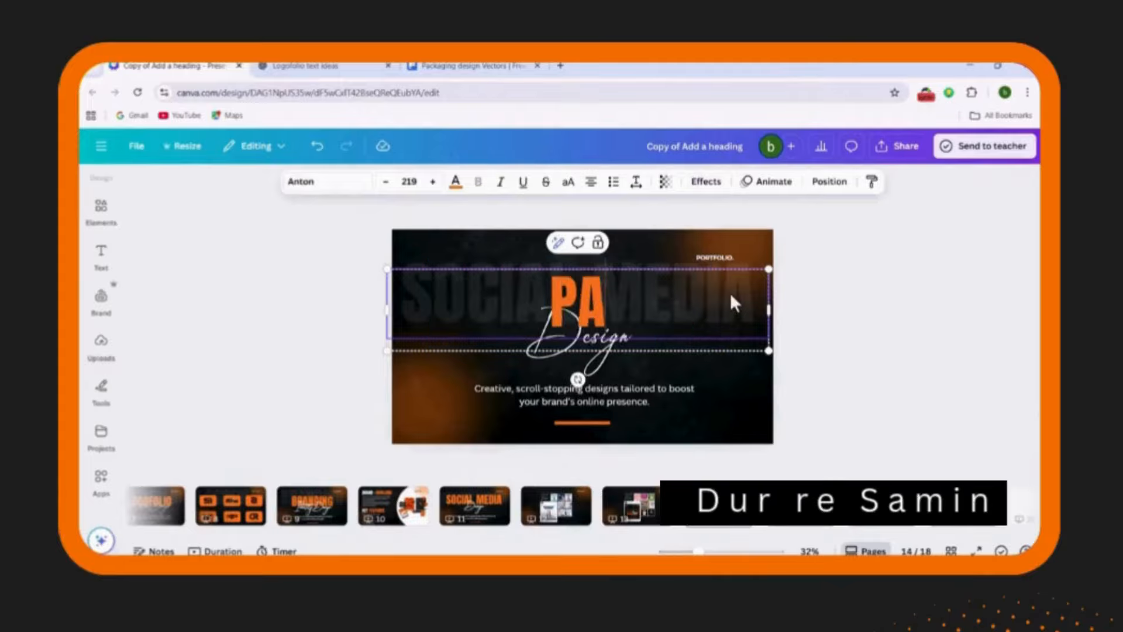
{"action": "type", "text": "C"}
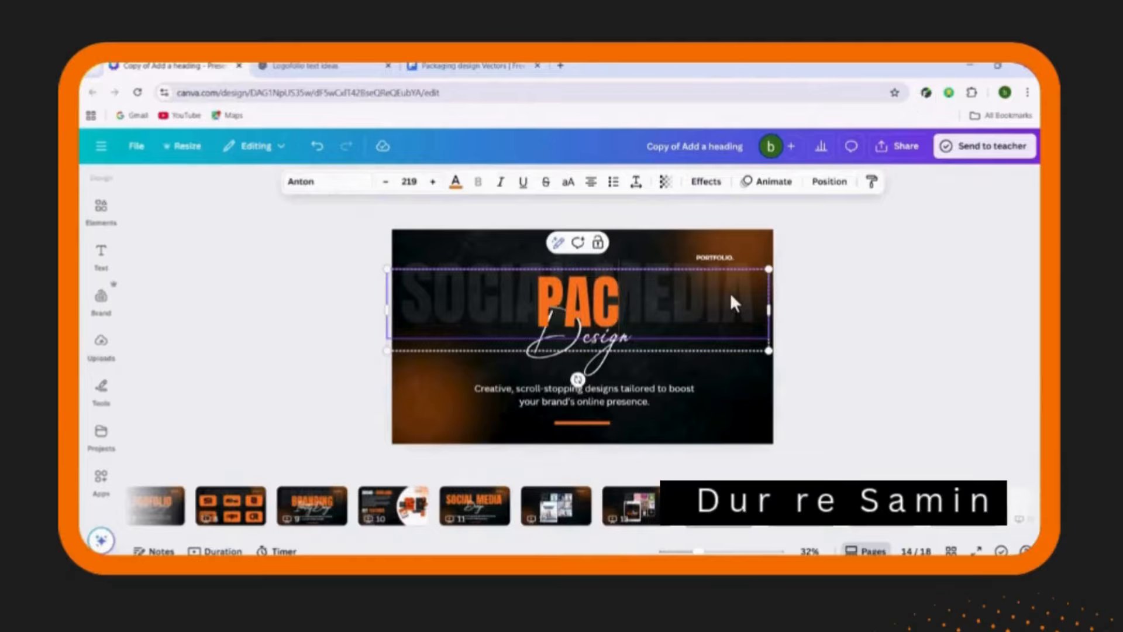
{"action": "type", "text": "KAGING"}
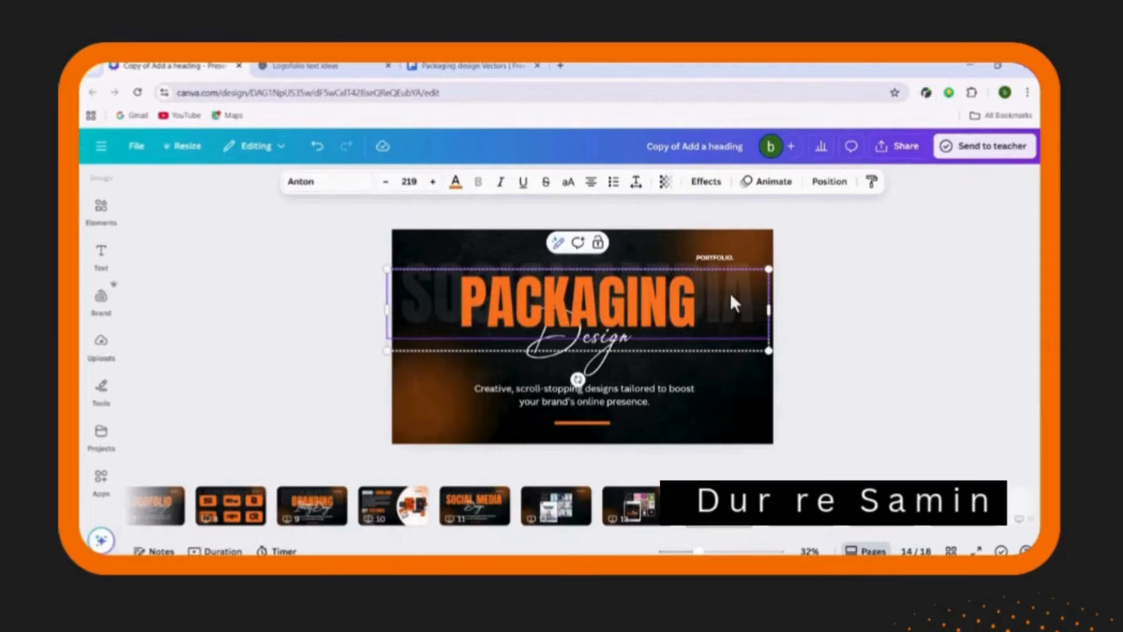
{"action": "left_click", "coordinate": [823, 336]}
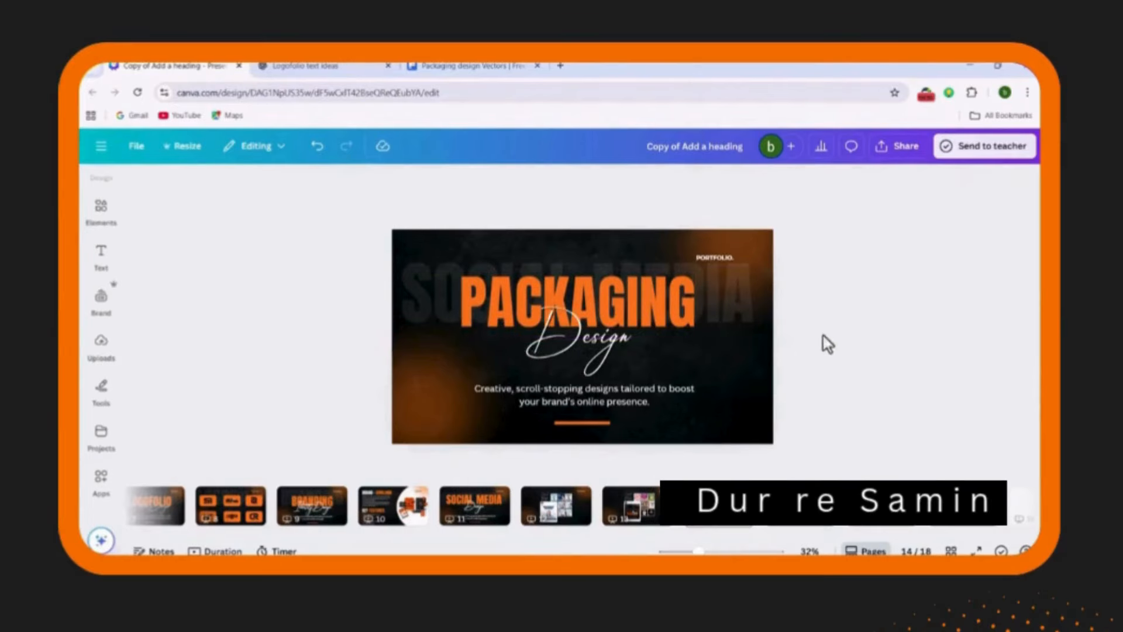
Copy the PACKAGING heading text and replace the faded SOCIAL MEDIA backdrop text with it
{"action": "left_click", "coordinate": [668, 301]}
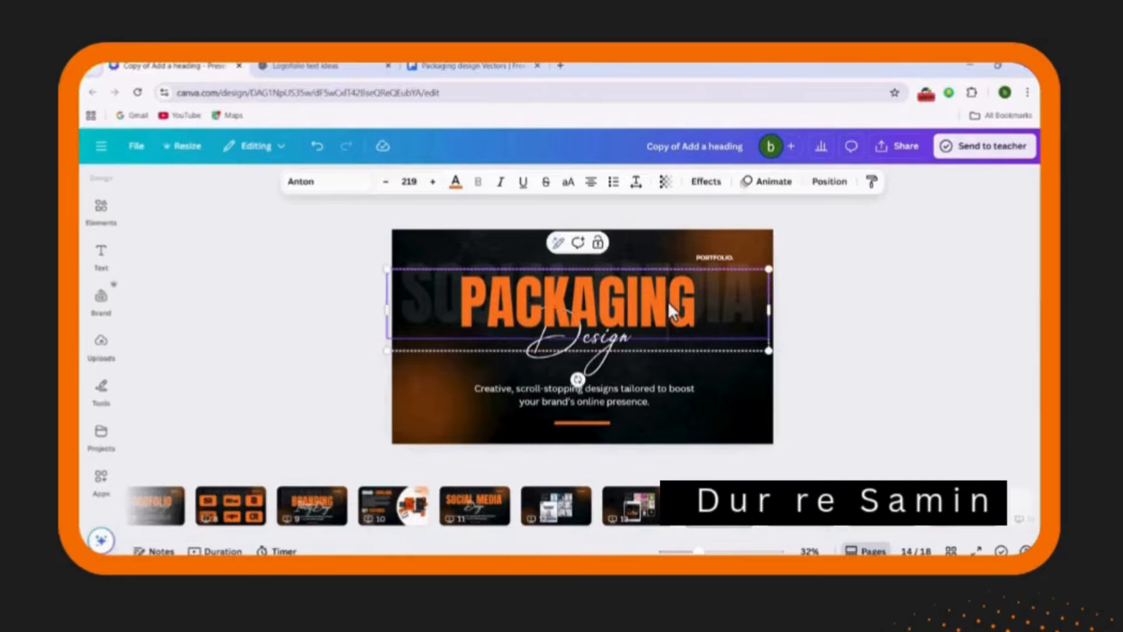
{"action": "double_click", "coordinate": [669, 300]}
{"action": "key", "text": "ctrl+c"}
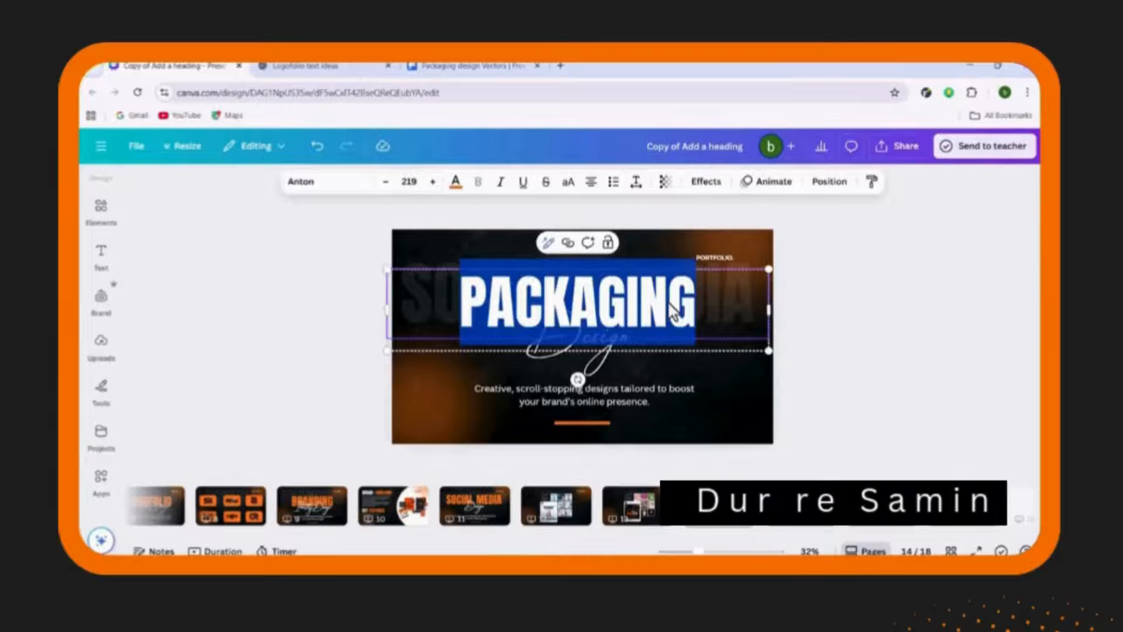
{"action": "left_click", "coordinate": [876, 325]}
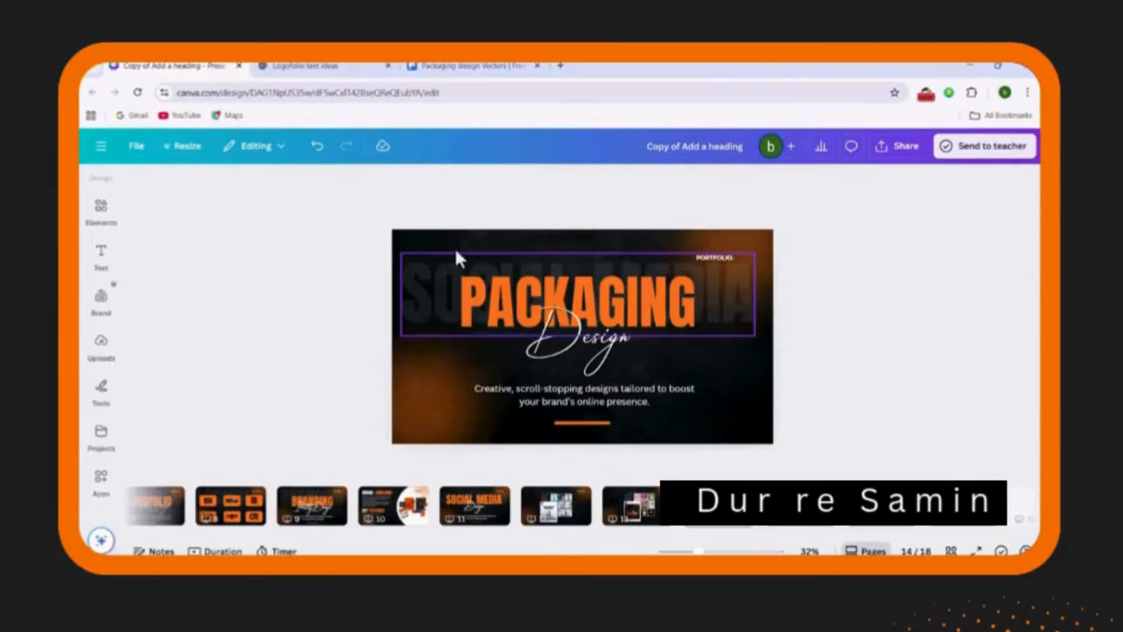
{"action": "left_click", "coordinate": [449, 256]}
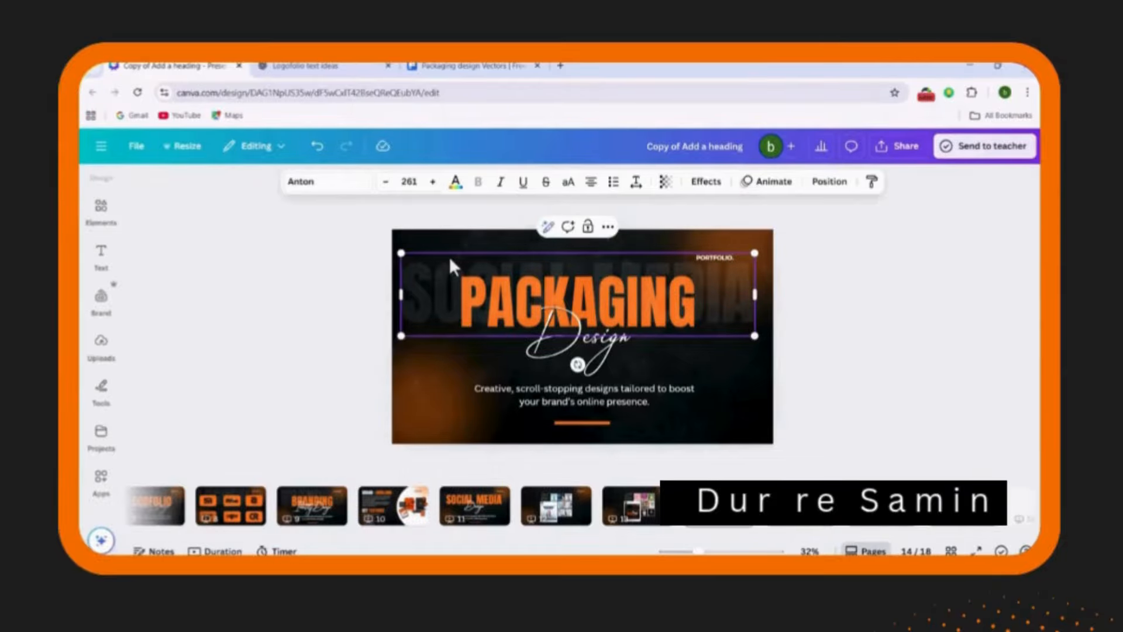
{"action": "key", "text": "ctrl+v"}
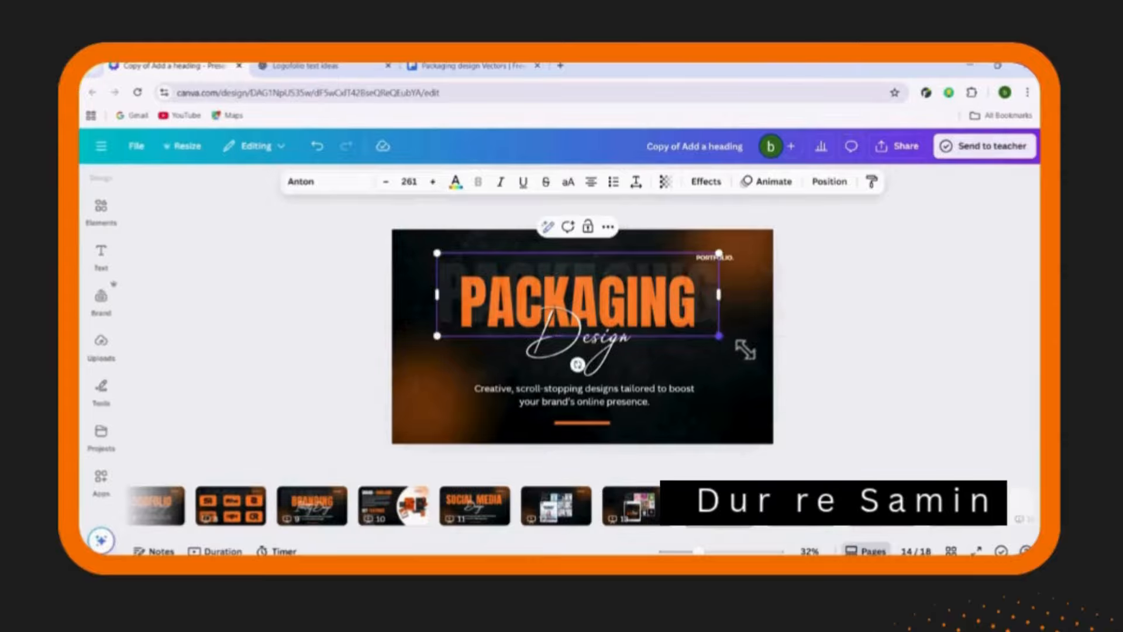
Enlarge the faded PACKAGING backdrop text to font size 344 so it spans the slide's width
{"action": "left_click_drag", "start_coordinate": [720, 337], "coordinate": [776, 366]}
{"action": "left_click_drag", "start_coordinate": [437, 353], "coordinate": [414, 354]}
{"action": "left_click", "coordinate": [842, 334]}
Nudge the faded PACKAGING backdrop text left to center it behind the orange heading
{"action": "left_click", "coordinate": [761, 266]}
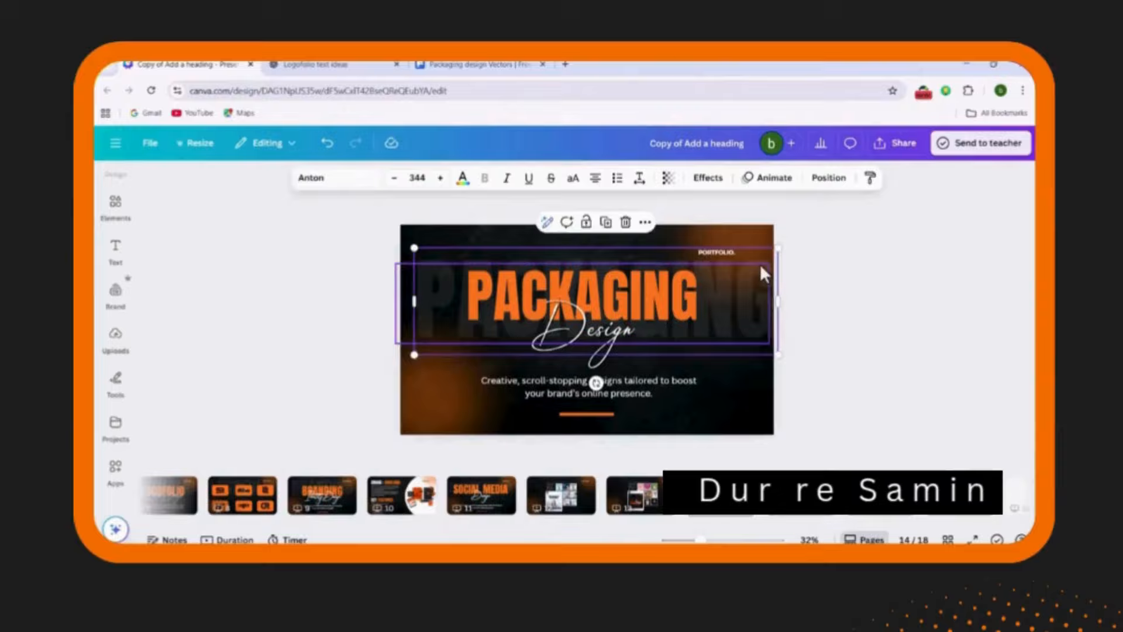
{"action": "key", "text": "Left"}
{"action": "key", "text": "Left"}
{"action": "key", "text": "Left"}
{"action": "key", "text": "Left"}
{"action": "key", "text": "Left"}
{"action": "key", "text": "Left"}
{"action": "key", "text": "Left"}
{"action": "key", "text": "Left"}
{"action": "key", "text": "Up"}
{"action": "key", "text": "Down"}
{"action": "left_click", "coordinate": [759, 267]}
{"action": "left_click", "coordinate": [837, 293]}
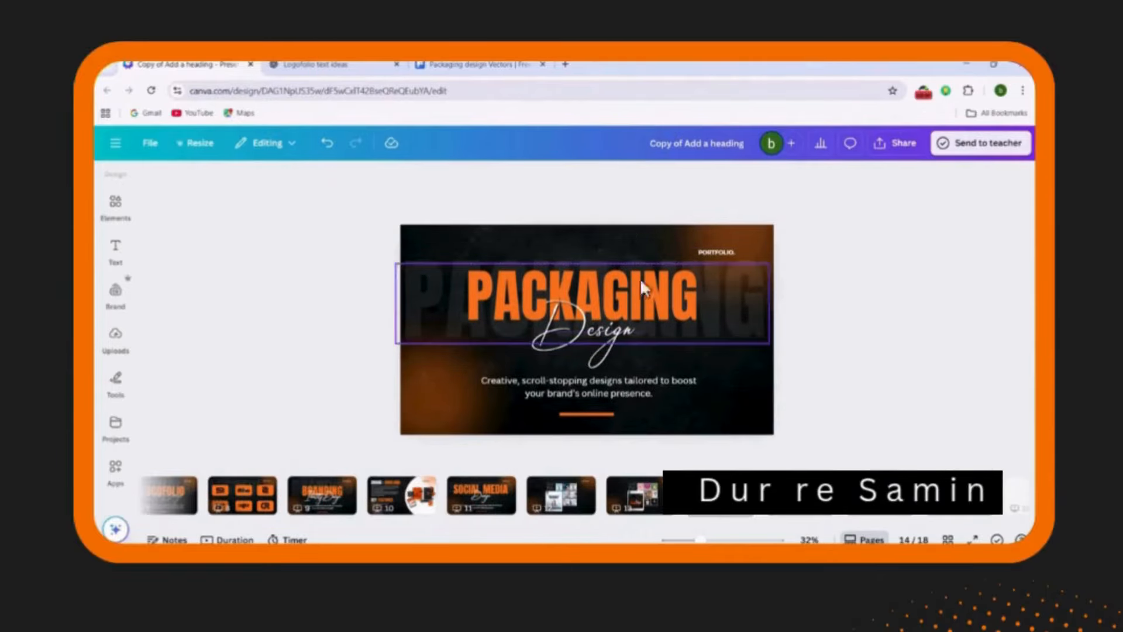
Enlarge the orange PACKAGING heading to font size 236 and center it over the faded backdrop text
{"action": "left_click", "coordinate": [642, 284]}
{"action": "left_click_drag", "start_coordinate": [770, 344], "coordinate": [812, 352]}
{"action": "left_click_drag", "start_coordinate": [672, 292], "coordinate": [647, 301]}
{"action": "left_click", "coordinate": [831, 319]}
{"action": "left_click", "coordinate": [576, 346]}
{"action": "left_click", "coordinate": [560, 299]}
{"action": "left_click", "coordinate": [655, 310]}
{"action": "left_click_drag", "start_coordinate": [787, 347], "coordinate": [774, 345]}
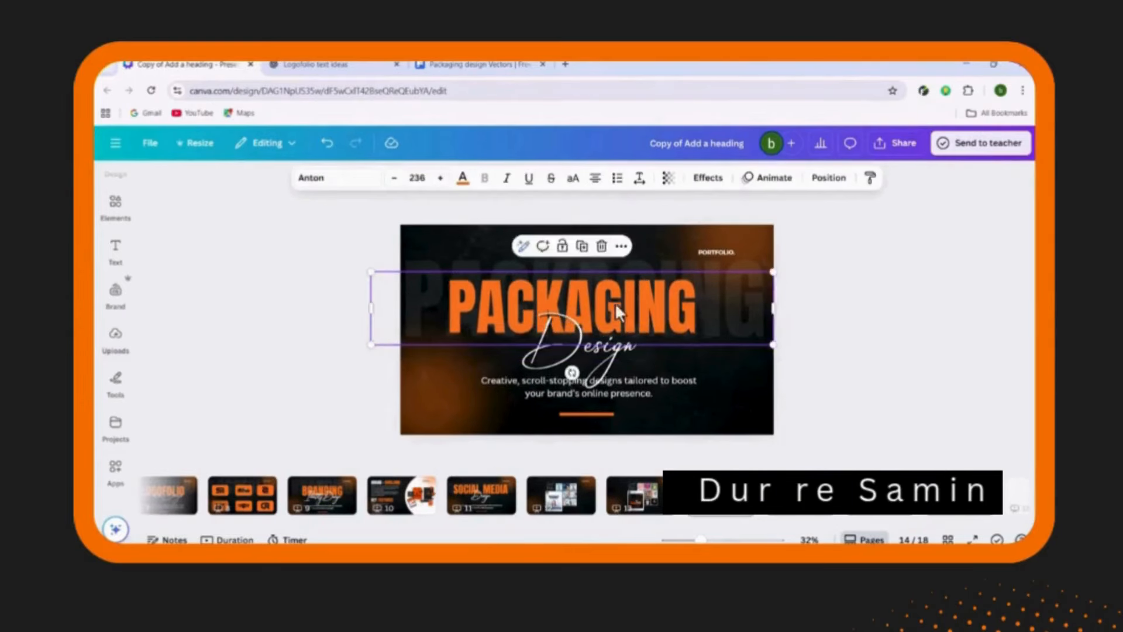
{"action": "mouse_move", "coordinate": [616, 310]}
{"action": "left_mouse_down"}
{"action": "mouse_move", "coordinate": [641, 308]}
{"action": "mouse_move", "coordinate": [625, 306]}
{"action": "left_mouse_up"}
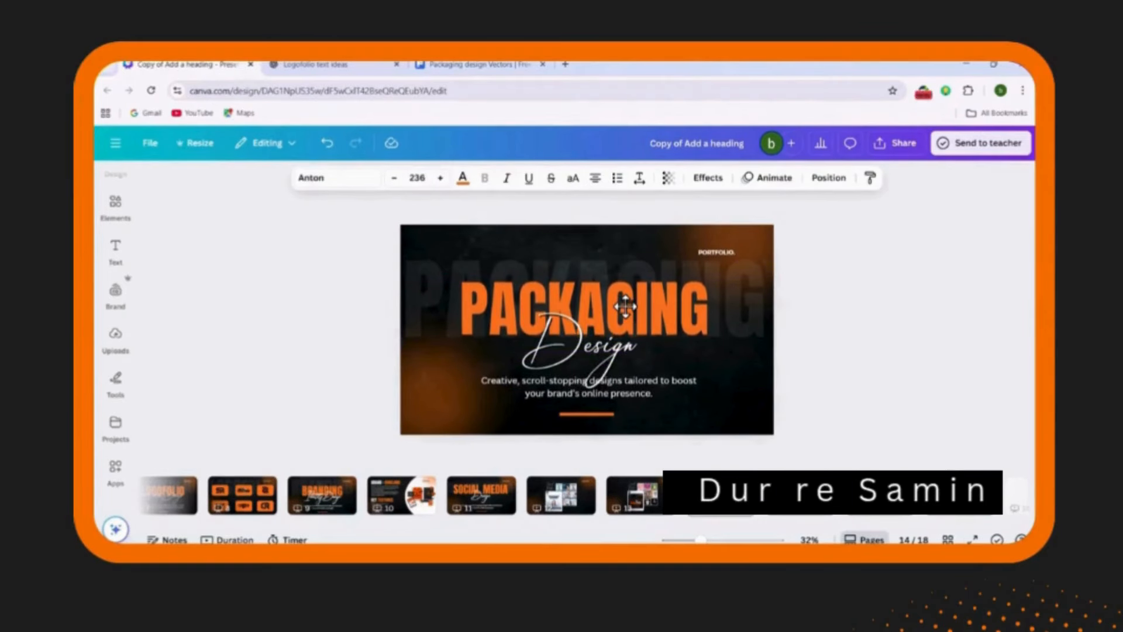
Slightly shrink the white script Design text and shift it right beneath the PACKAGING heading
{"action": "left_click", "coordinate": [582, 355]}
{"action": "left_click_drag", "start_coordinate": [696, 361], "coordinate": [680, 356]}
{"action": "left_click_drag", "start_coordinate": [565, 353], "coordinate": [580, 356]}
{"action": "left_click", "coordinate": [642, 386]}
{"action": "left_click", "coordinate": [605, 371]}
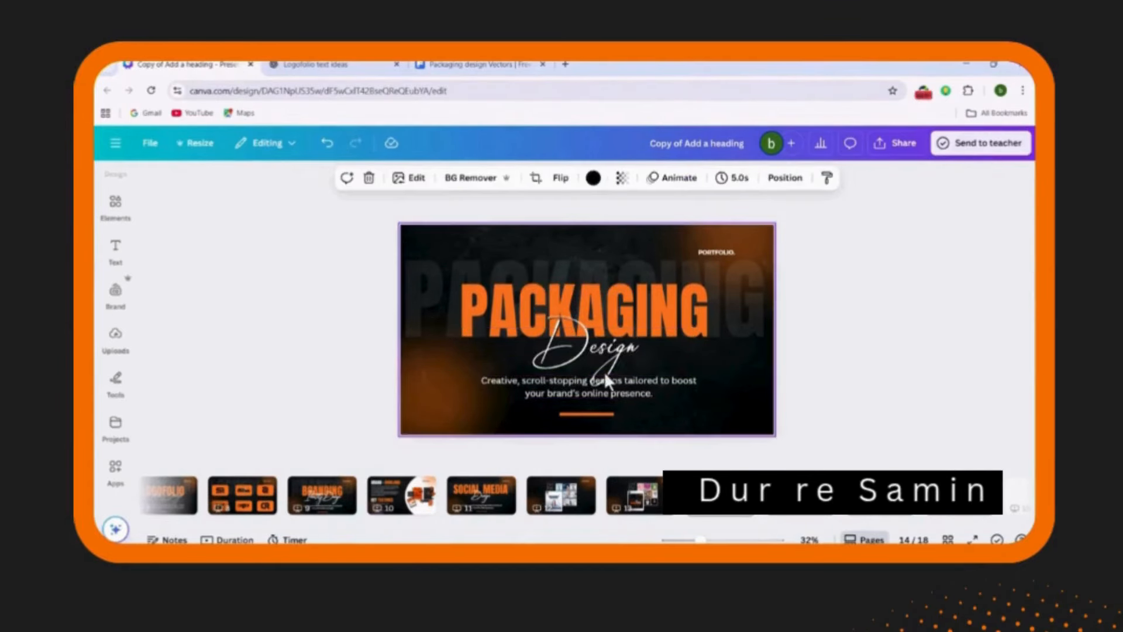
{"action": "left_click", "coordinate": [570, 361]}
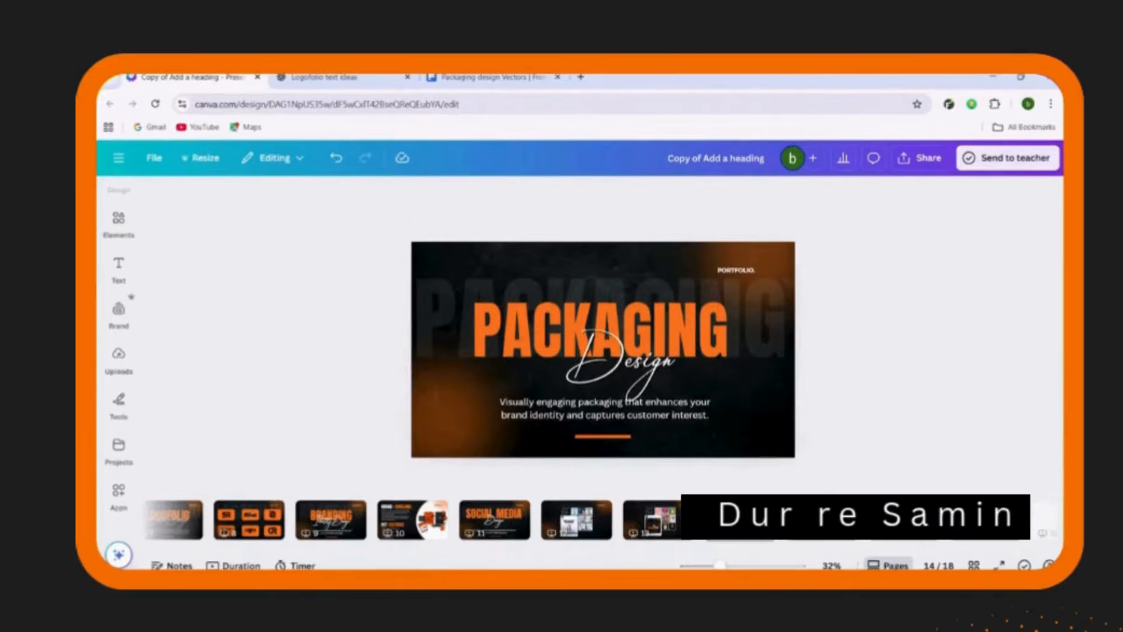
Set the tagline to "Visually engaging packaging that enhances your brand identity and captures customer interest." and nudge the orange line below it down
{"action": "left_click", "coordinate": [657, 423]}
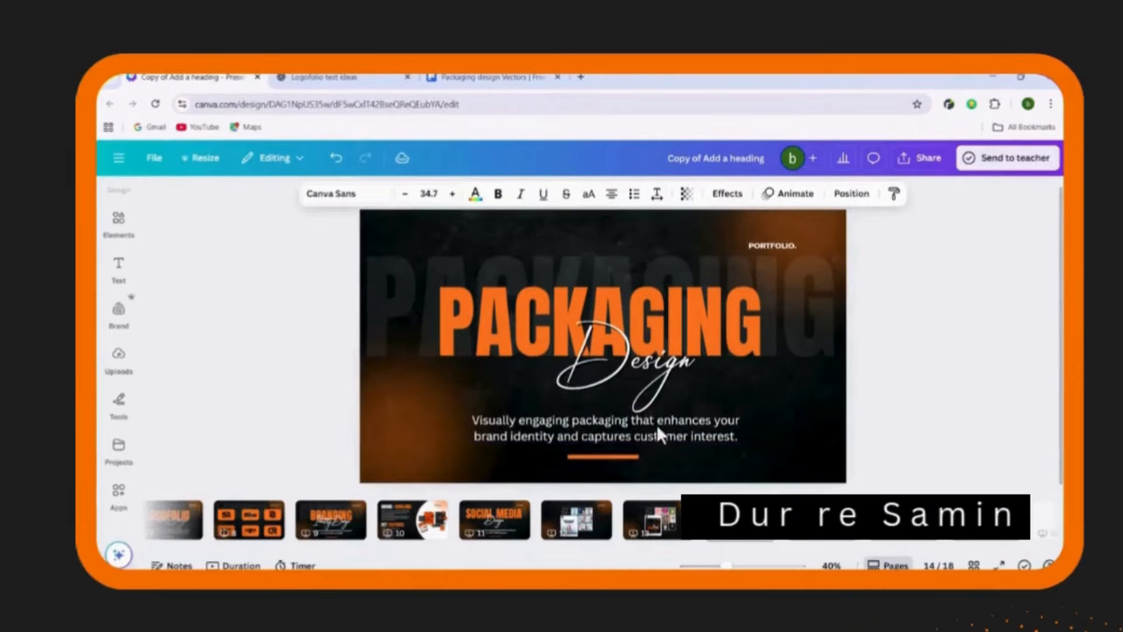
{"action": "left_click", "coordinate": [627, 456]}
{"action": "key", "text": "Down"}
{"action": "key", "text": "Down"}
{"action": "key", "text": "Down"}
{"action": "key", "text": "Down"}
{"action": "key", "text": "Down"}
{"action": "key", "text": "Down"}
{"action": "key", "text": "Down"}
{"action": "key", "text": "Down"}
{"action": "left_click", "coordinate": [621, 500]}
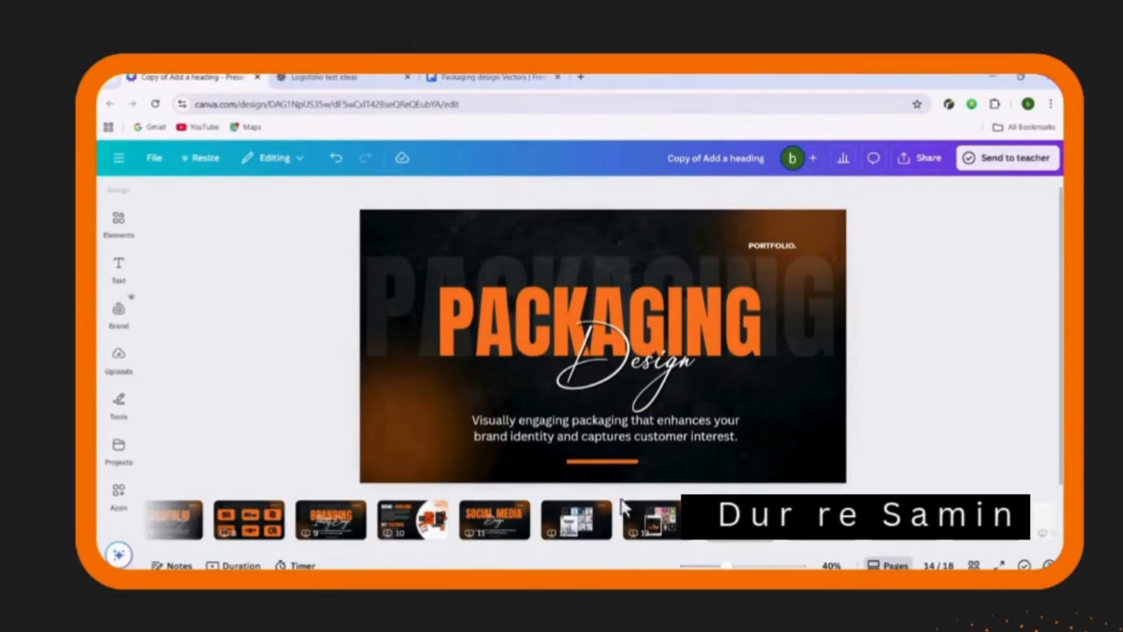
Switch to File Explorer, open the packaging design folder in Portfolio Data, and look through its images
{"action": "scroll", "coordinate": [474, 353], "scroll_direction": "down", "scroll_amount": 2}
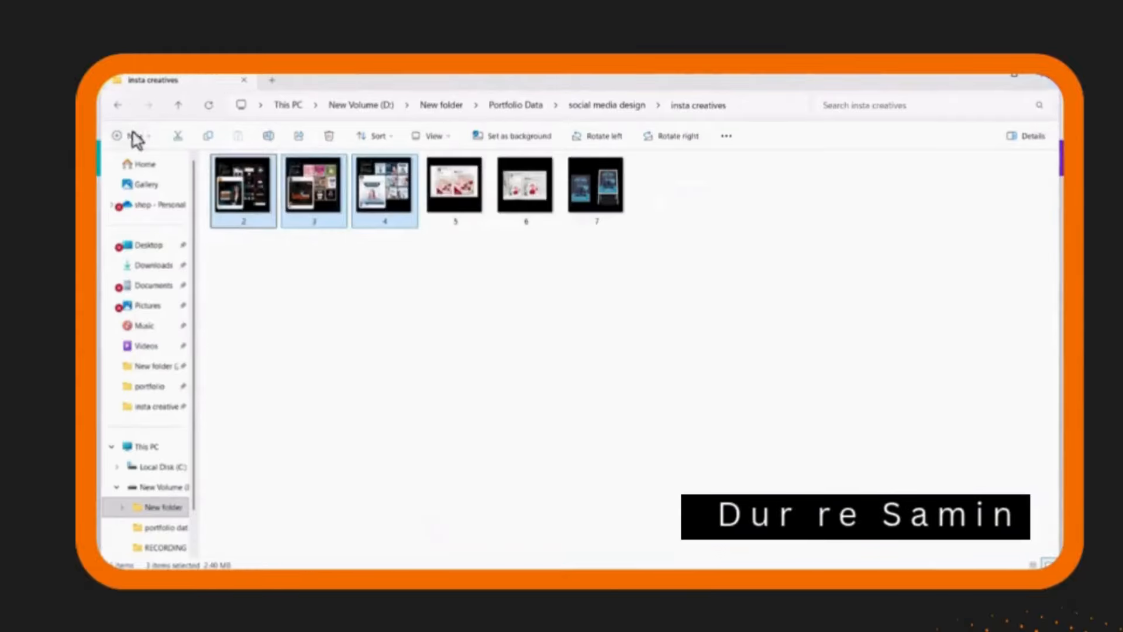
{"action": "left_click", "coordinate": [117, 105]}
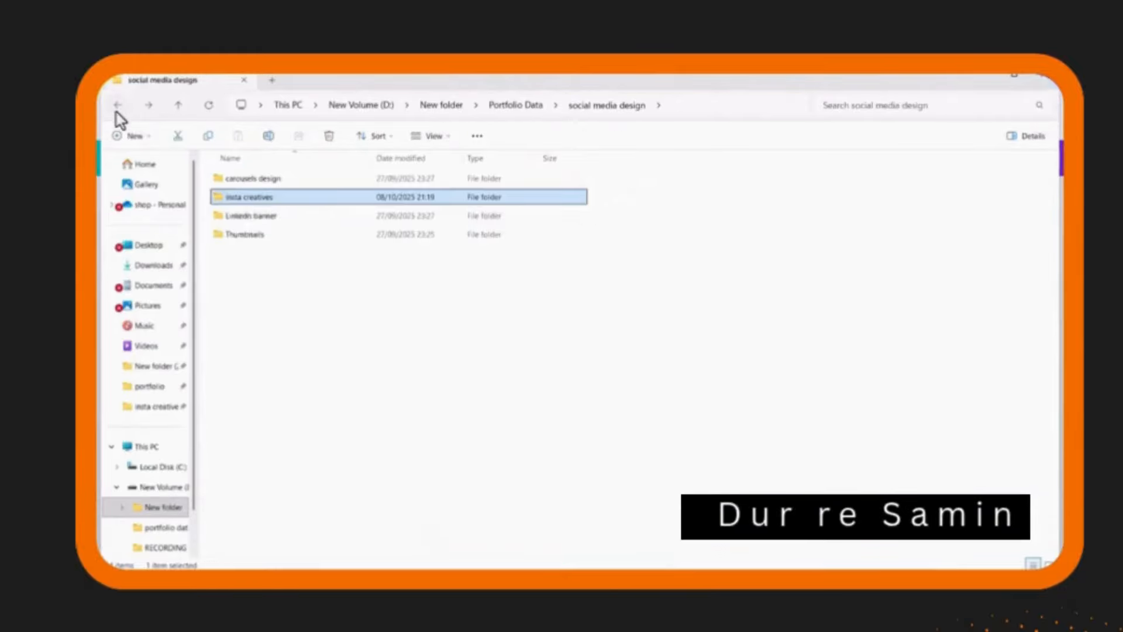
{"action": "left_click", "coordinate": [117, 106]}
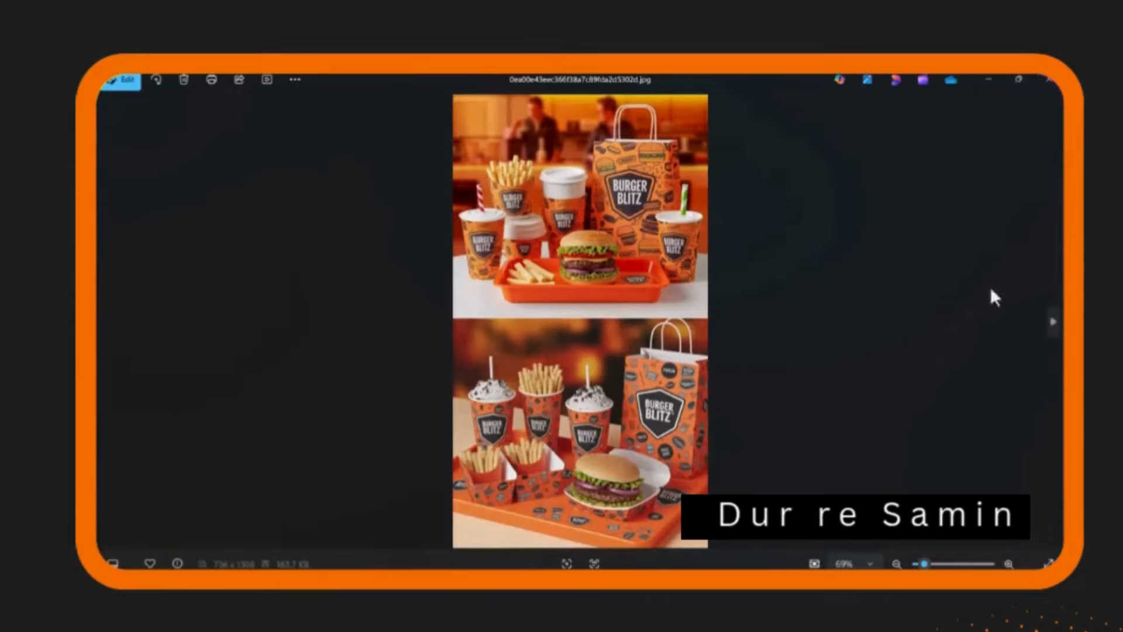
{"action": "left_click", "coordinate": [1053, 325]}
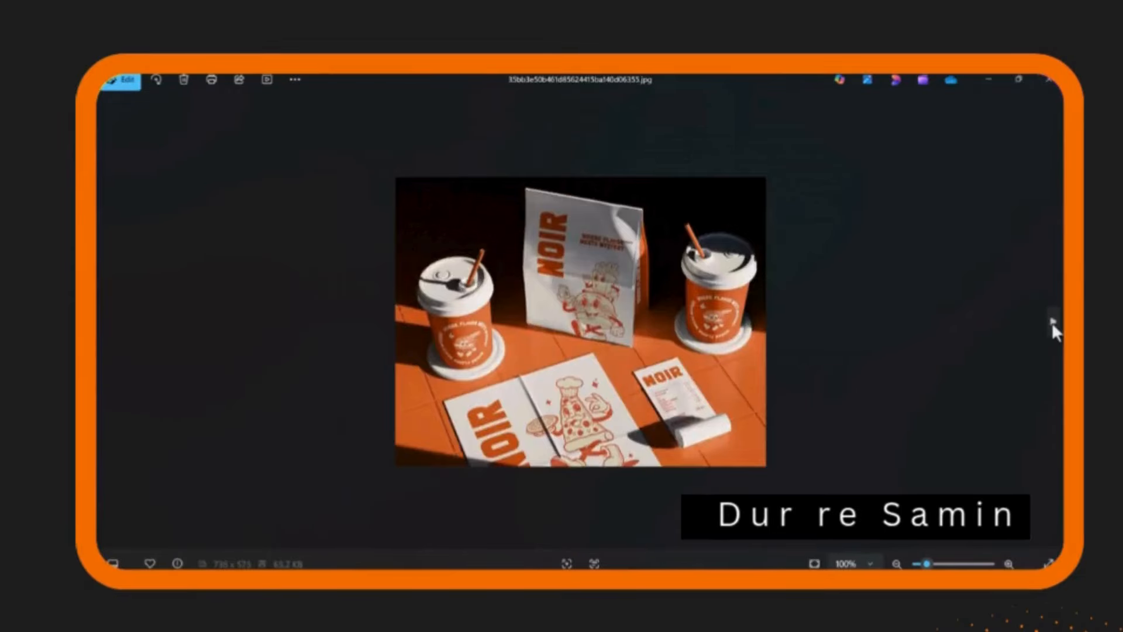
{"action": "left_click", "coordinate": [1052, 322]}
{"action": "left_click", "coordinate": [1052, 322]}
{"action": "left_click", "coordinate": [1052, 322]}
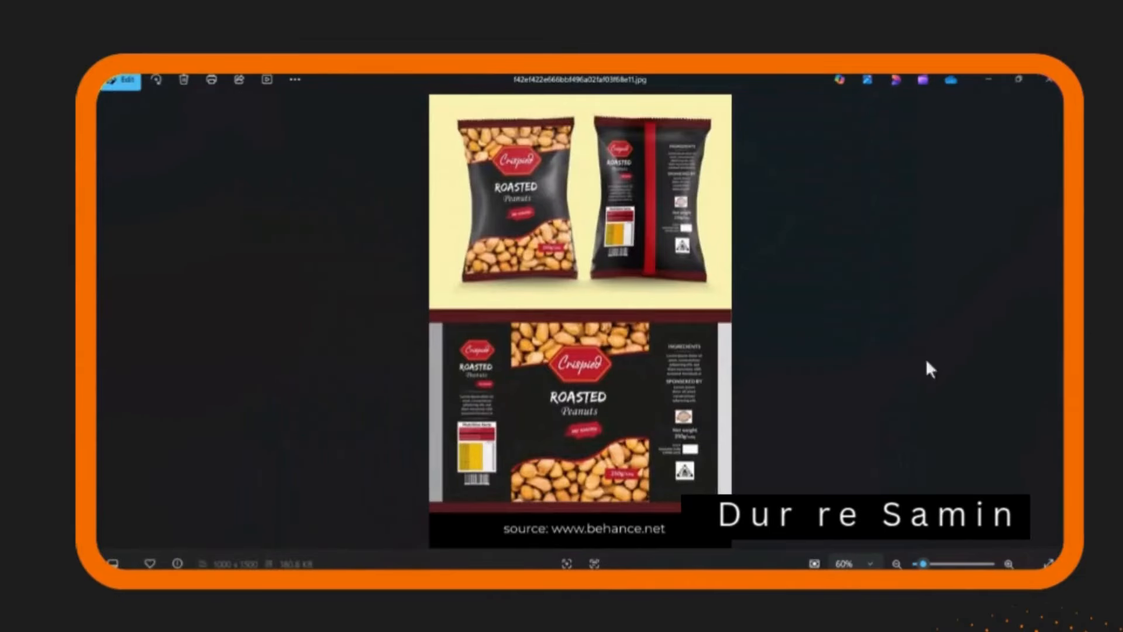
{"action": "left_click", "coordinate": [1049, 80]}
{"action": "left_click_drag", "start_coordinate": [461, 279], "coordinate": [528, 211]}
{"action": "left_click", "coordinate": [808, 191]}
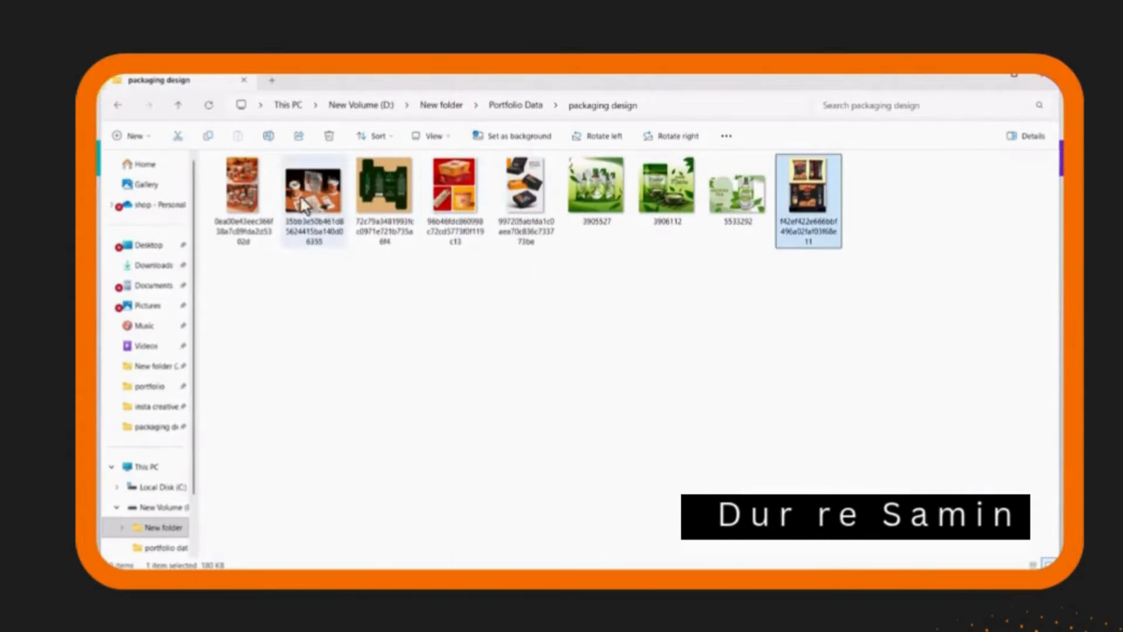
Import the Noir takeaway, red and yellow food box, and roasted peanuts images from the packaging design folder onto slide 15
{"action": "left_click", "coordinate": [304, 202]}
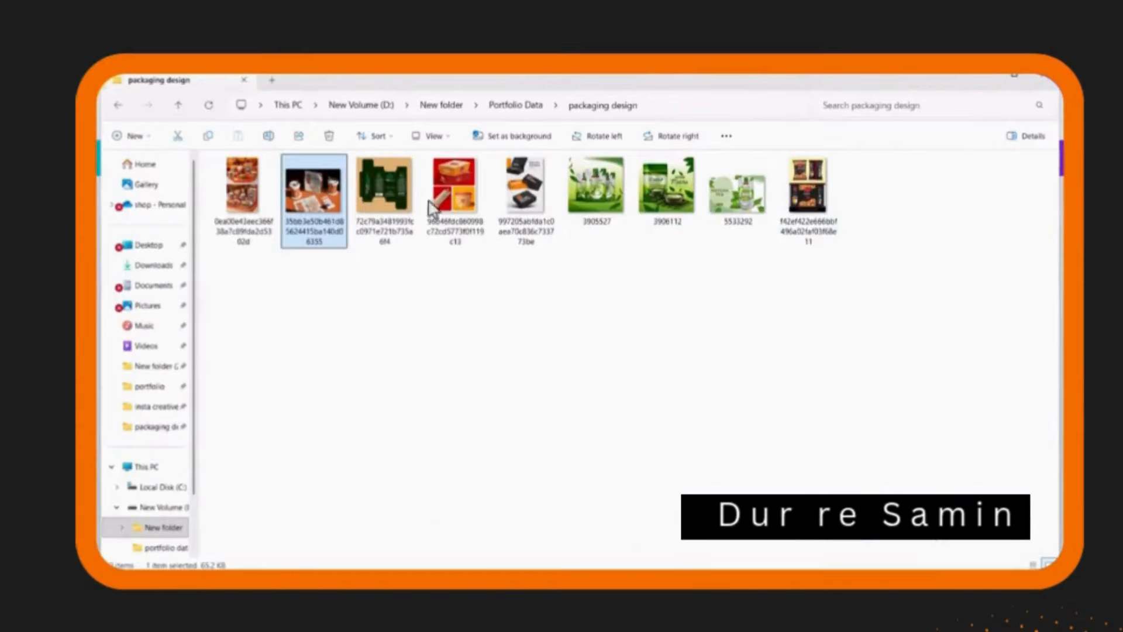
{"action": "left_click_drag", "start_coordinate": [459, 199], "coordinate": [679, 374]}
{"action": "left_click_drag", "start_coordinate": [594, 361], "coordinate": [720, 358]}
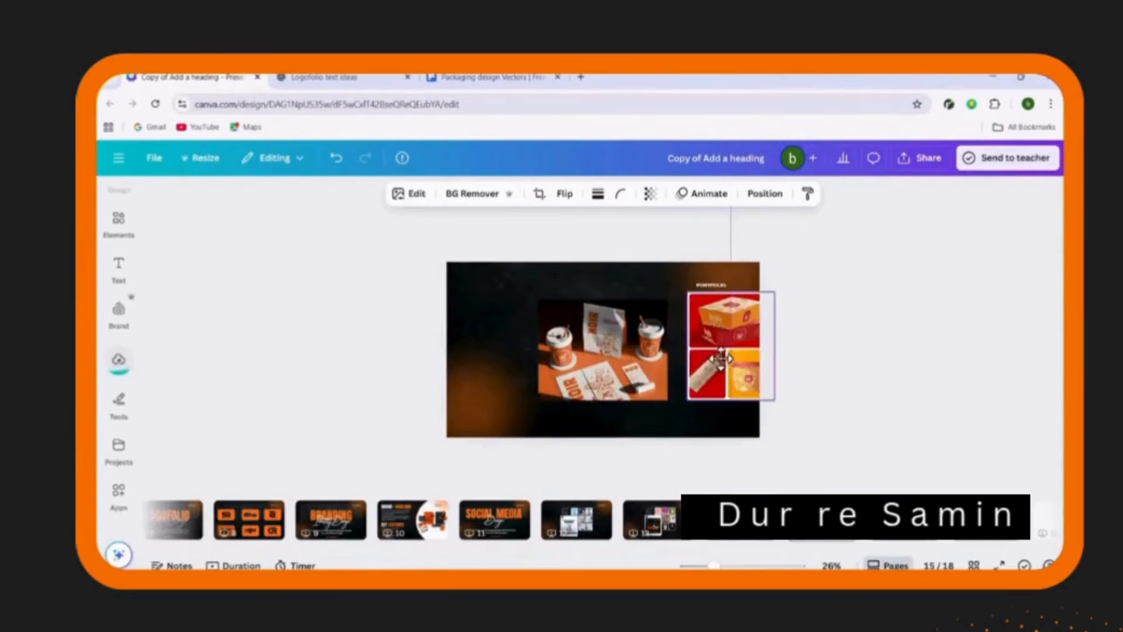
{"action": "left_click", "coordinate": [603, 351]}
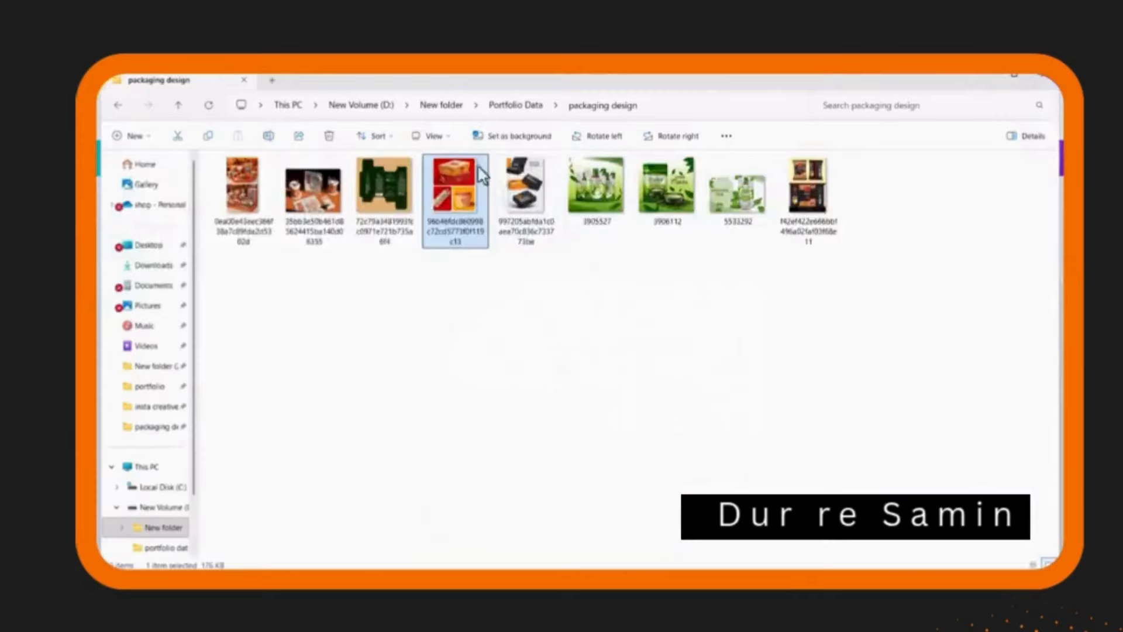
{"action": "left_click_drag", "start_coordinate": [808, 190], "coordinate": [638, 377]}
Add blank background slides at the end until the presentation has 22 pages, and return to slide 15
{"action": "left_click_drag", "start_coordinate": [632, 550], "coordinate": [710, 551]}
{"action": "left_click", "coordinate": [860, 527]}
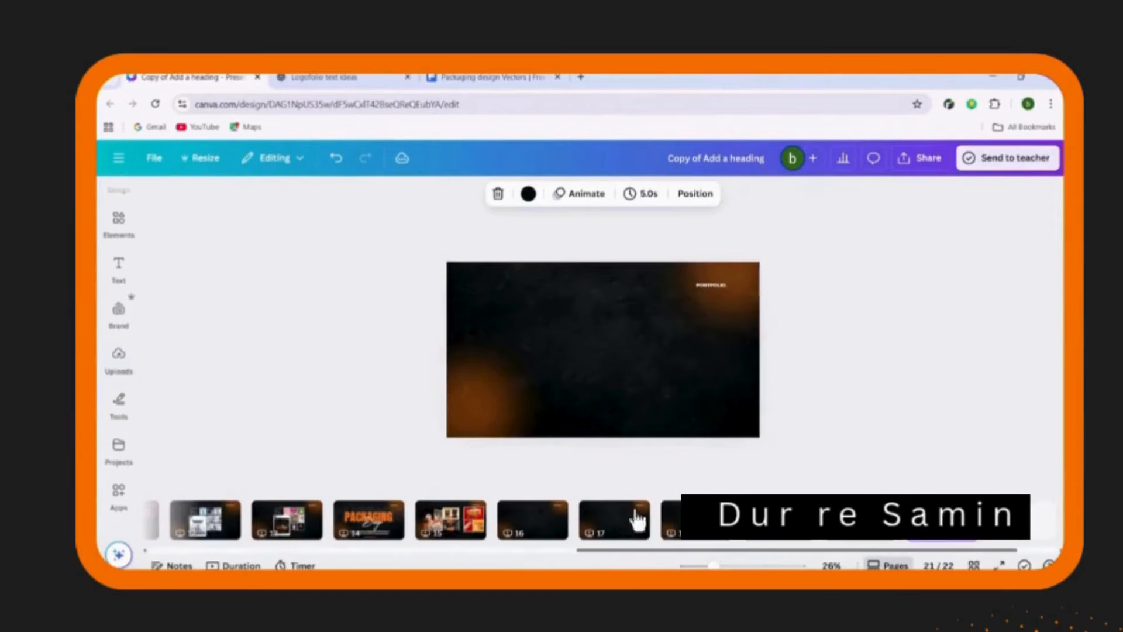
{"action": "left_click", "coordinate": [462, 529]}
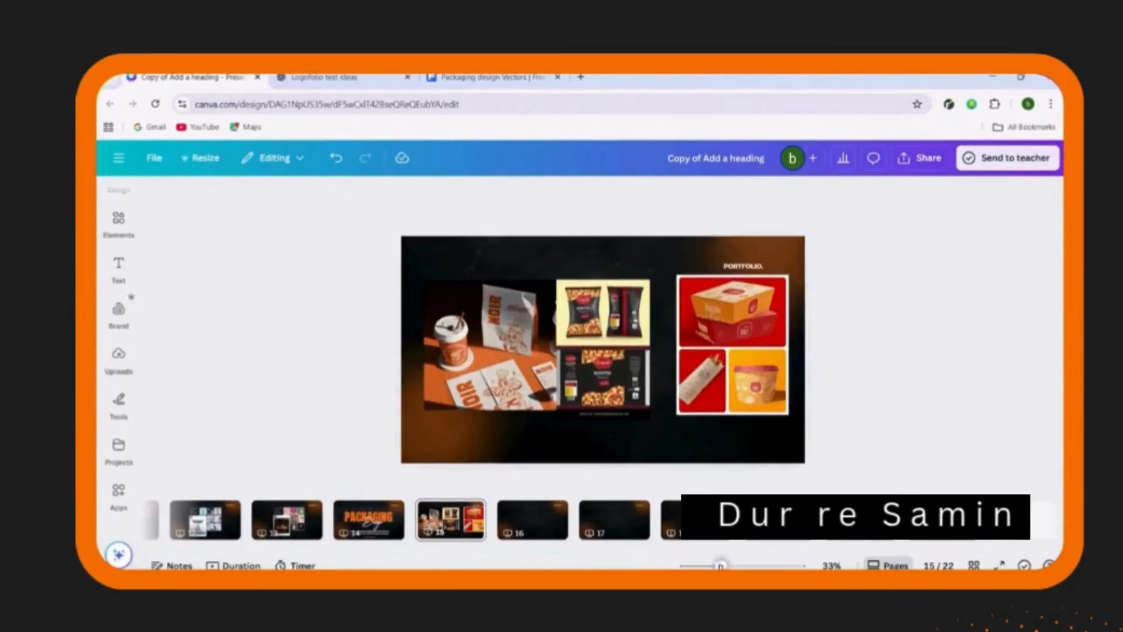
Try out a new arrangement of the Noir and peanut packaging images on slide 15
{"action": "left_click_drag", "start_coordinate": [606, 374], "coordinate": [688, 378]}
{"action": "left_click_drag", "start_coordinate": [514, 405], "coordinate": [522, 419]}
{"action": "left_click", "coordinate": [662, 355]}
{"action": "left_click", "coordinate": [588, 364]}
{"action": "left_click_drag", "start_coordinate": [648, 368], "coordinate": [581, 360]}
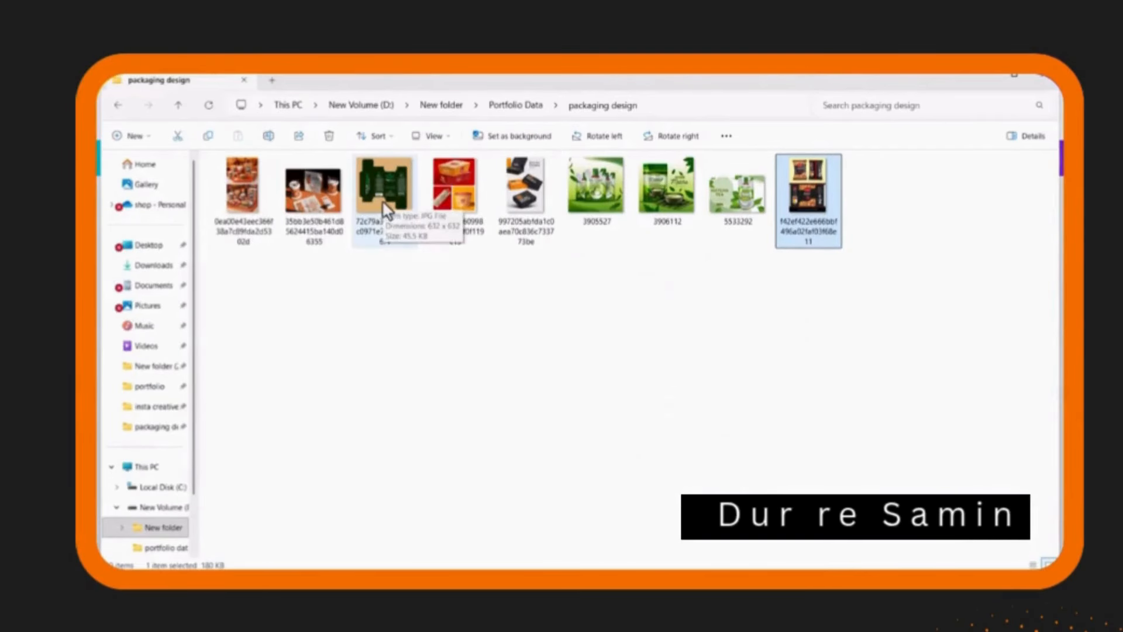
Import the Matcha Tea image 5533292 from the packaging design folder and place it on the slide's right side
{"action": "left_click", "coordinate": [598, 188]}
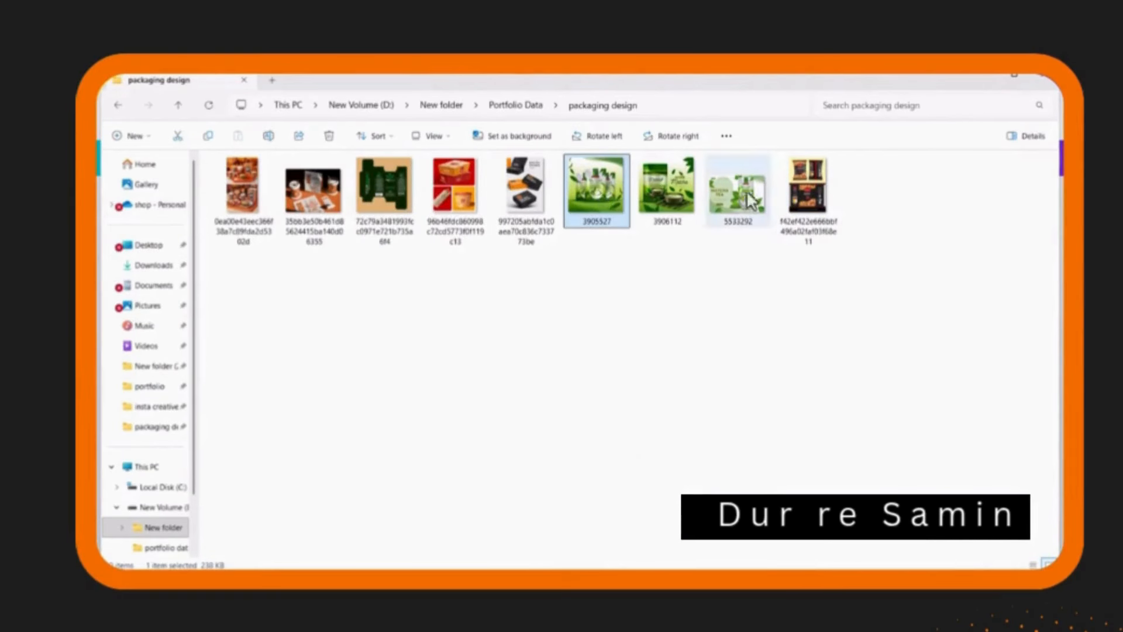
{"action": "left_click_drag", "start_coordinate": [737, 188], "coordinate": [677, 370]}
{"action": "left_click_drag", "start_coordinate": [790, 313], "coordinate": [784, 317]}
Move the slide holding the imported packaging images to position 16, delete it, and return to blank slide 15
{"action": "left_click_drag", "start_coordinate": [453, 518], "coordinate": [562, 512]}
{"action": "left_click", "coordinate": [533, 519]}
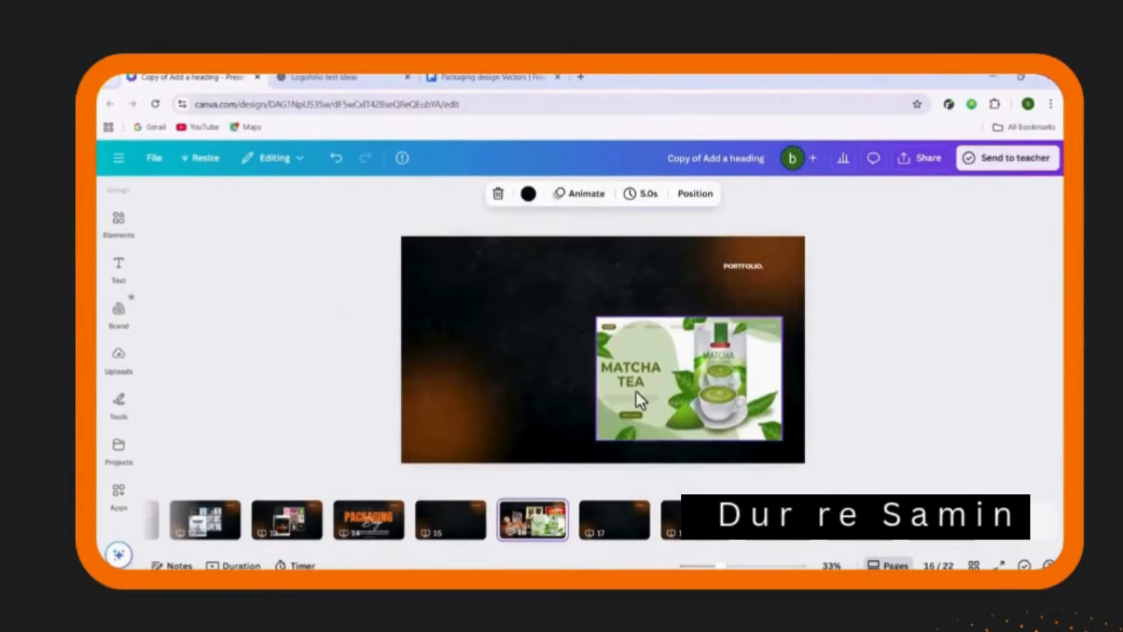
{"action": "key", "text": "Delete"}
{"action": "left_click", "coordinate": [456, 520]}
Insert the uploaded roasted peanuts packaging image on slide 15 and place it right of center
{"action": "left_click", "coordinate": [556, 410]}
{"action": "left_click", "coordinate": [111, 374]}
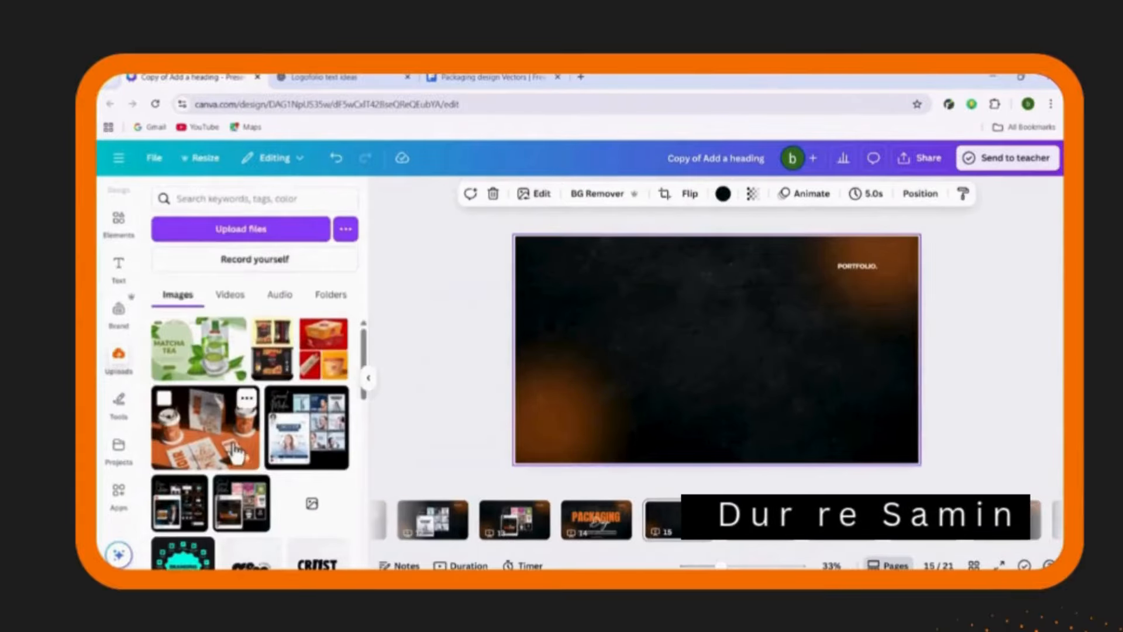
{"action": "left_click", "coordinate": [204, 427]}
{"action": "left_click", "coordinate": [264, 362]}
{"action": "left_click", "coordinate": [369, 378]}
{"action": "left_click", "coordinate": [420, 386]}
{"action": "left_click_drag", "start_coordinate": [612, 397], "coordinate": [672, 431]}
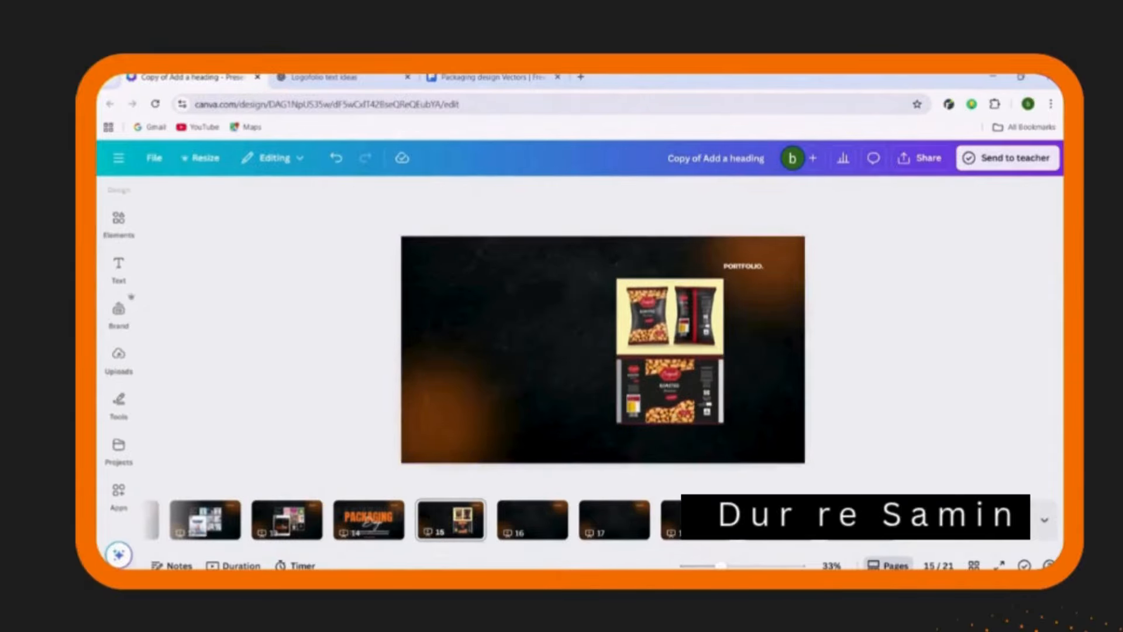
Crop the peanut image to its flat label artwork, place a duplicate on the right, and move the original to the upper left
{"action": "scroll", "coordinate": [696, 425], "scroll_direction": "up", "scroll_amount": 3}
{"action": "left_click_drag", "start_coordinate": [696, 426], "coordinate": [471, 419]}
{"action": "left_click_drag", "start_coordinate": [481, 227], "coordinate": [479, 349]}
{"action": "key", "text": "ctrl+d"}
{"action": "left_click_drag", "start_coordinate": [468, 398], "coordinate": [660, 382]}
{"action": "left_click", "coordinate": [526, 404]}
{"action": "mouse_move", "coordinate": [567, 406]}
{"action": "left_mouse_down"}
{"action": "mouse_move", "coordinate": [556, 411]}
{"action": "mouse_move", "coordinate": [570, 409]}
{"action": "left_mouse_up"}
{"action": "left_click_drag", "start_coordinate": [482, 430], "coordinate": [389, 326]}
Give the left peanut label an orange outline and corner rounding of 8, and enlarge it
{"action": "left_click", "coordinate": [630, 196]}
{"action": "left_click_drag", "start_coordinate": [545, 284], "coordinate": [556, 288]}
{"action": "left_click", "coordinate": [666, 198]}
{"action": "left_click_drag", "start_coordinate": [594, 248], "coordinate": [610, 254]}
{"action": "left_click", "coordinate": [617, 194]}
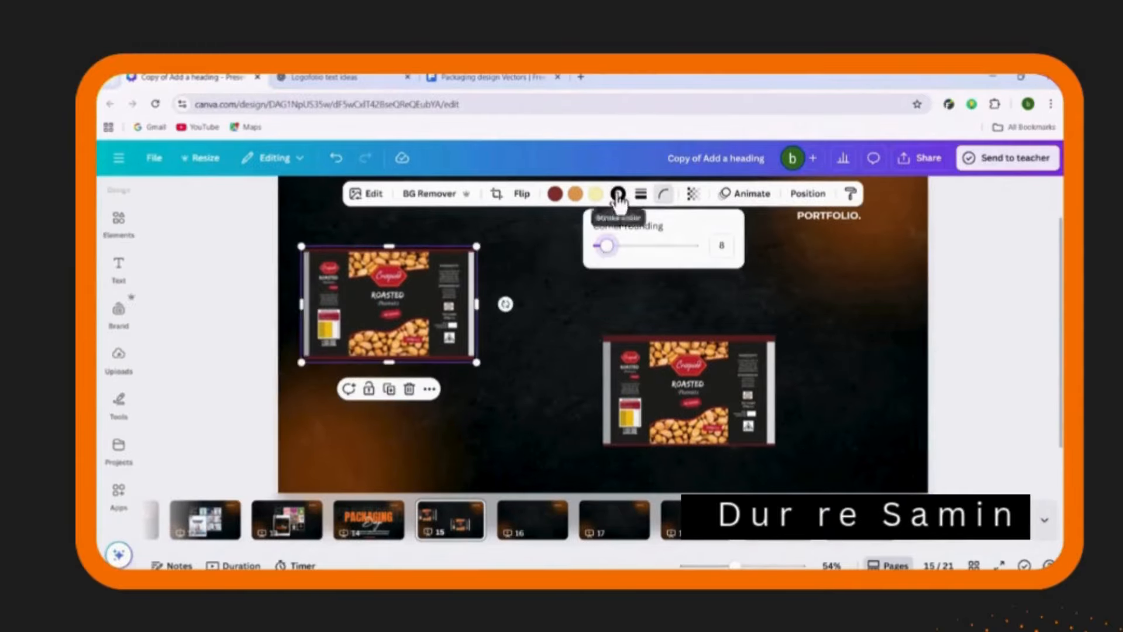
{"action": "left_click", "coordinate": [193, 354]}
{"action": "left_click_drag", "start_coordinate": [582, 360], "coordinate": [685, 434]}
{"action": "left_click", "coordinate": [653, 466]}
{"action": "scroll", "coordinate": [634, 384], "scroll_direction": "down", "scroll_amount": 3}
Re-crop the right copy to show only the two peanut pouches, and enlarge it beside the label
{"action": "left_click", "coordinate": [635, 384]}
{"action": "left_click_drag", "start_coordinate": [659, 340], "coordinate": [675, 258]}
{"action": "left_click_drag", "start_coordinate": [666, 412], "coordinate": [767, 377]}
{"action": "left_click_drag", "start_coordinate": [656, 302], "coordinate": [666, 325]}
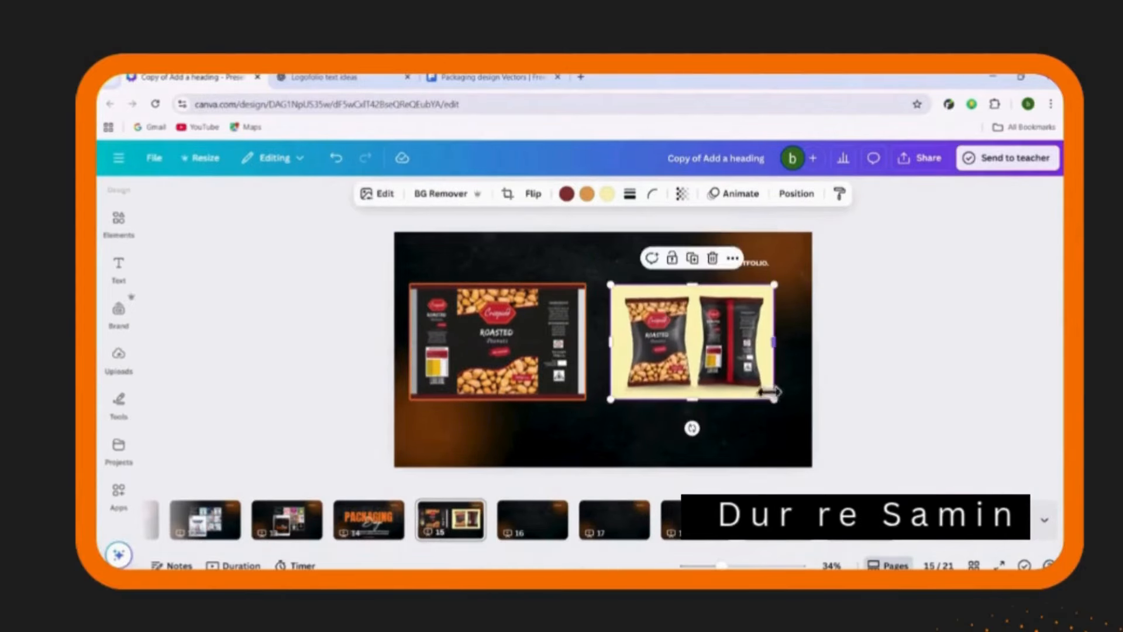
Recolor the pouch image's yellow background to white
{"action": "scroll", "coordinate": [725, 429], "scroll_direction": "up", "scroll_amount": 5}
{"action": "left_click", "coordinate": [607, 193]}
{"action": "left_click", "coordinate": [279, 351]}
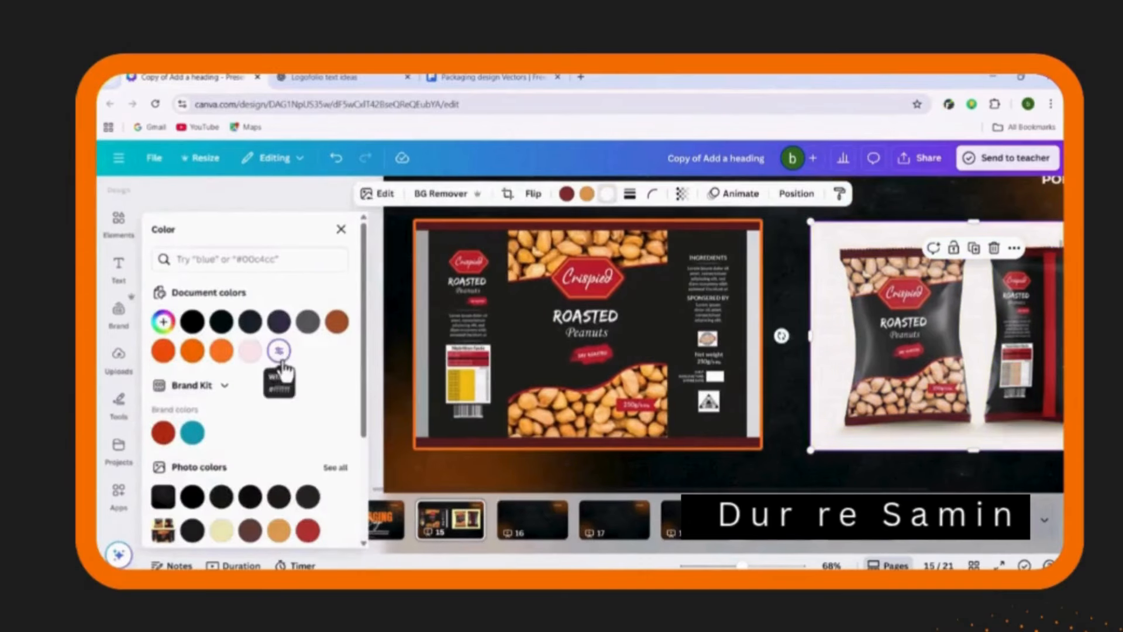
Round the pouch image's corners and give it an orange outline matching the label image
{"action": "left_click", "coordinate": [653, 194]}
{"action": "left_click", "coordinate": [628, 194]}
{"action": "left_click_drag", "start_coordinate": [552, 281], "coordinate": [564, 282]}
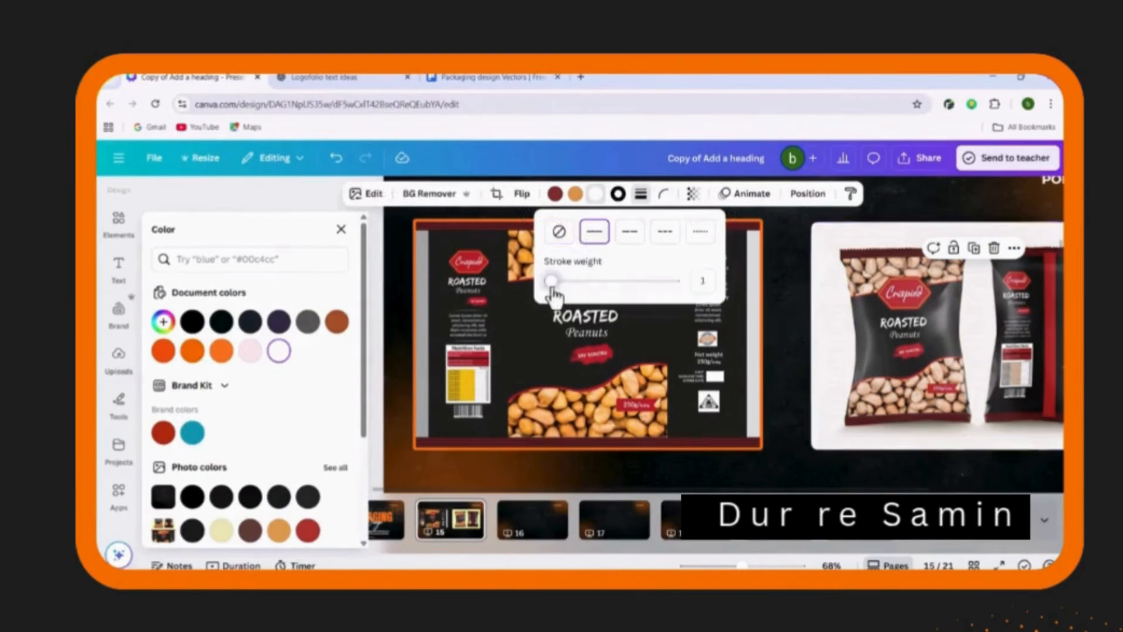
{"action": "left_click", "coordinate": [221, 351]}
{"action": "key", "text": "ctrl+z"}
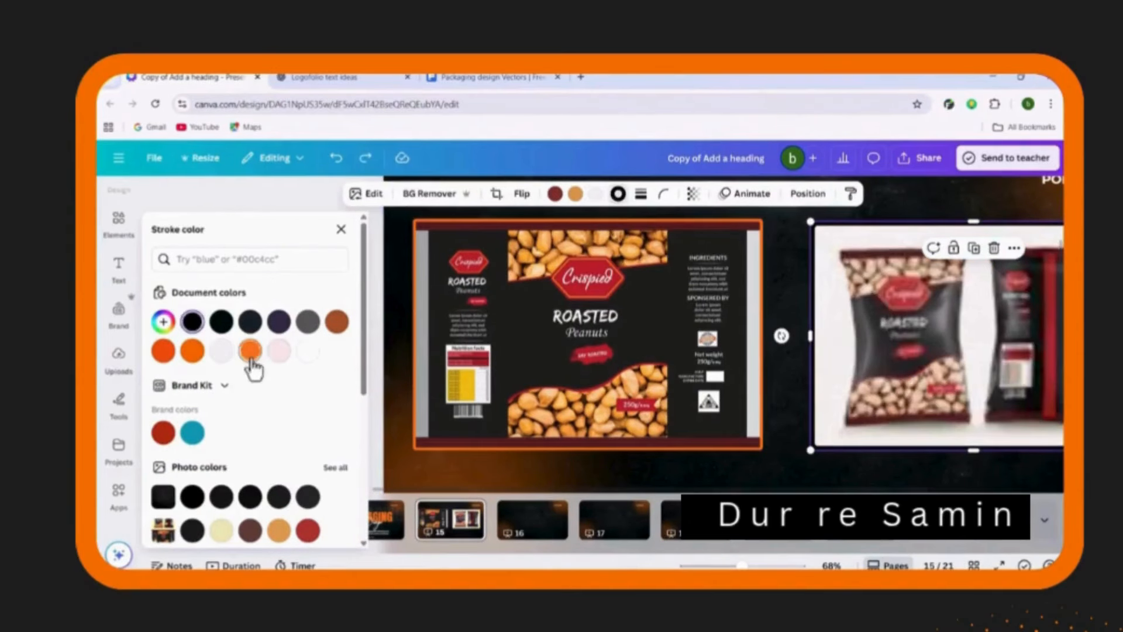
{"action": "double_click", "coordinate": [707, 466]}
Enlarge and align the pouch image so its height matches the label image on the left
{"action": "mouse_move", "coordinate": [743, 565]}
{"action": "left_mouse_down"}
{"action": "mouse_move", "coordinate": [723, 566]}
{"action": "mouse_move", "coordinate": [735, 565]}
{"action": "left_mouse_up"}
{"action": "left_click", "coordinate": [835, 331]}
{"action": "left_click", "coordinate": [699, 351]}
{"action": "left_click", "coordinate": [650, 455]}
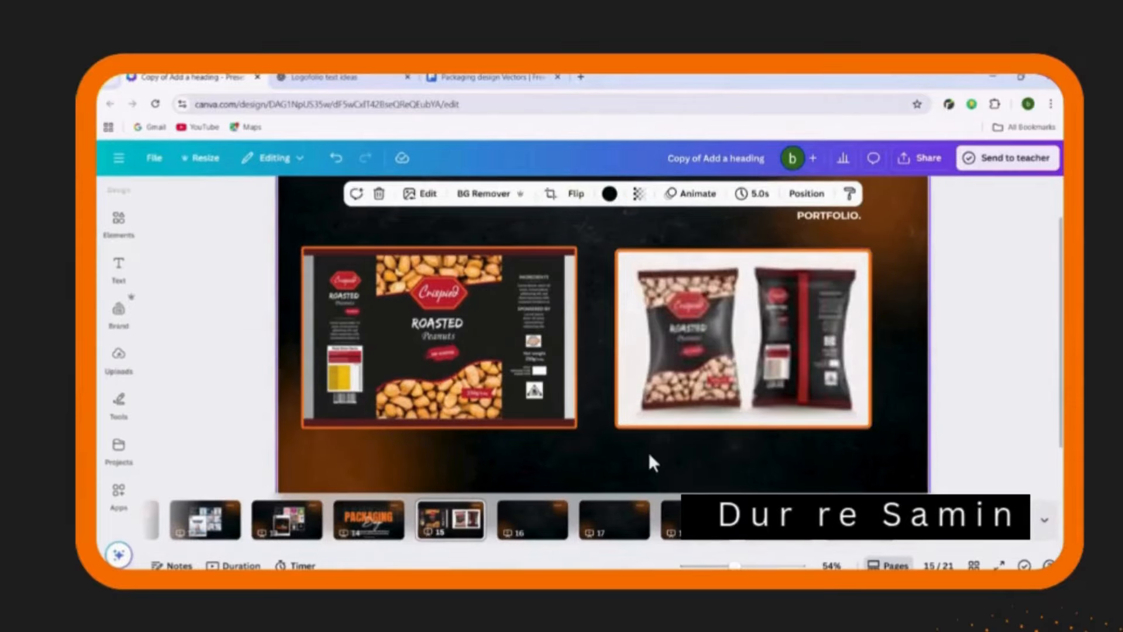
{"action": "left_click", "coordinate": [660, 353]}
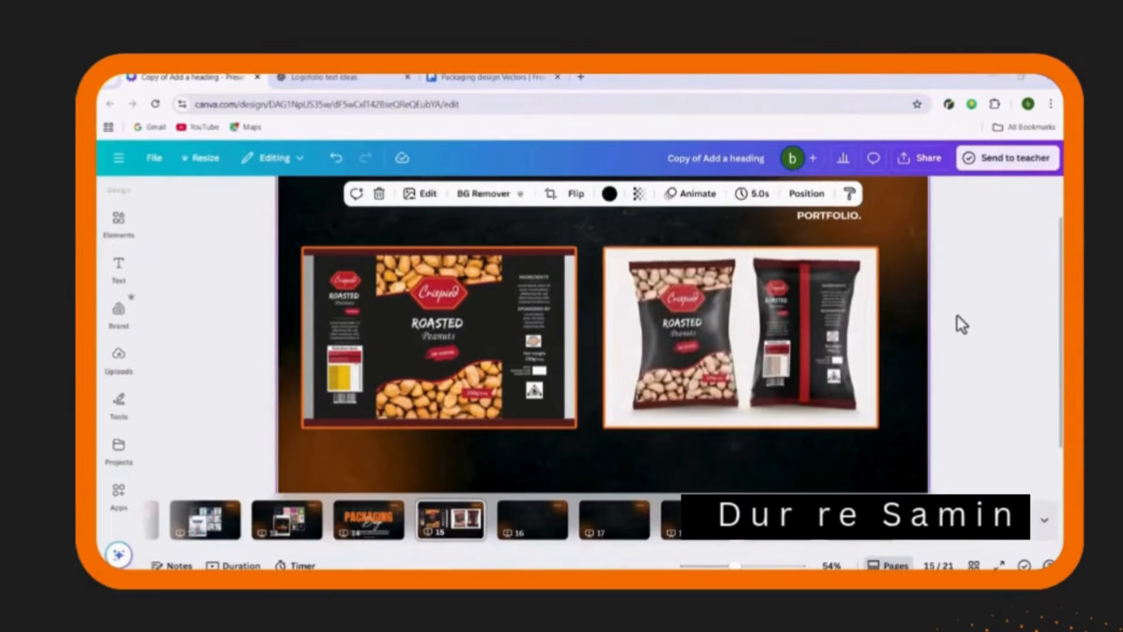
{"action": "left_click", "coordinate": [956, 316]}
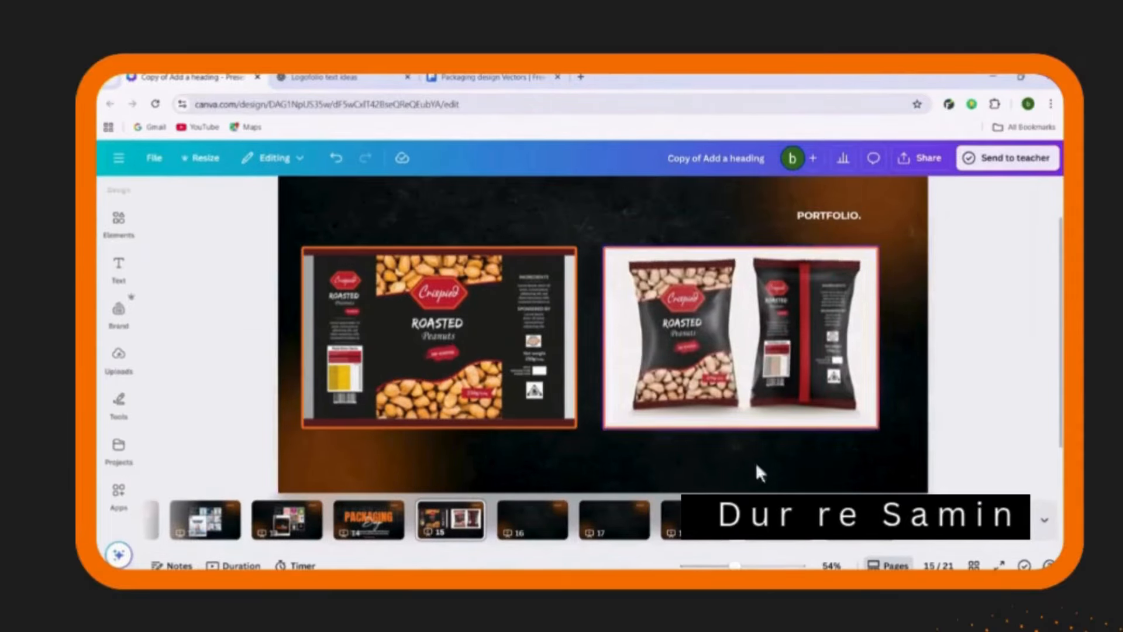
Select the label and pouch images together, scale them down slightly, and center the pair on slide 15
{"action": "mouse_move", "coordinate": [734, 566]}
{"action": "left_mouse_down"}
{"action": "mouse_move", "coordinate": [714, 565]}
{"action": "mouse_move", "coordinate": [727, 566]}
{"action": "left_mouse_up"}
{"action": "left_click", "coordinate": [421, 442]}
{"action": "left_click", "coordinate": [477, 351]}
{"action": "left_click", "coordinate": [696, 320], "text": "shift"}
{"action": "left_click_drag", "start_coordinate": [821, 413], "coordinate": [803, 407]}
{"action": "left_click_drag", "start_coordinate": [522, 341], "coordinate": [541, 362]}
Insert the uploaded Noir takeaway packaging image on slide 16, enlarge it, and position it near the slide's center
{"action": "left_click", "coordinate": [532, 520]}
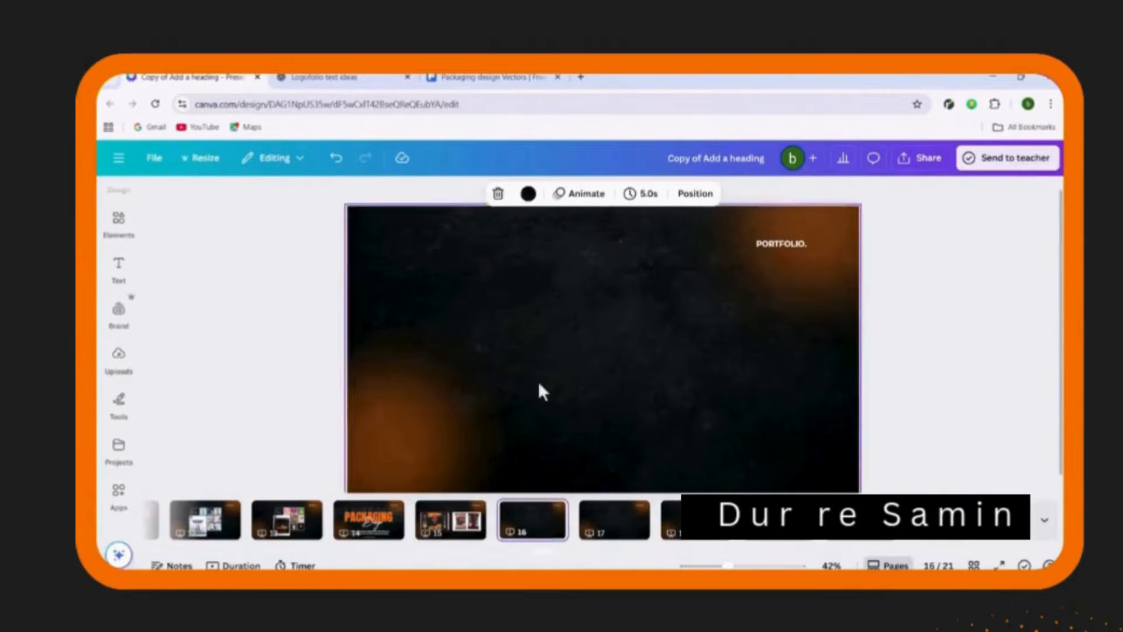
{"action": "left_click", "coordinate": [540, 389]}
{"action": "left_click", "coordinate": [119, 359]}
{"action": "left_click", "coordinate": [218, 417]}
{"action": "left_click_drag", "start_coordinate": [823, 434], "coordinate": [874, 472]}
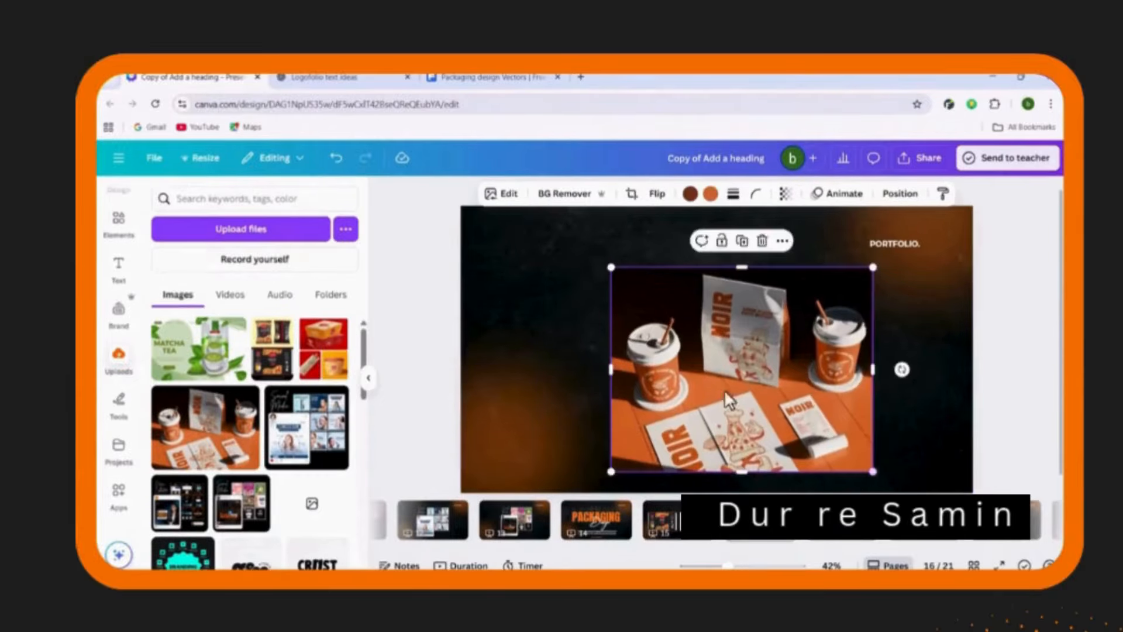
{"action": "scroll", "coordinate": [726, 395], "scroll_direction": "down", "scroll_amount": 1}
{"action": "left_click_drag", "start_coordinate": [609, 462], "coordinate": [587, 479]}
{"action": "left_click_drag", "start_coordinate": [720, 421], "coordinate": [707, 413]}
Give the Noir image on slide 16 a corner rounding of 18 and an orange outline
{"action": "left_click", "coordinate": [756, 193]}
{"action": "left_click_drag", "start_coordinate": [692, 246], "coordinate": [709, 248]}
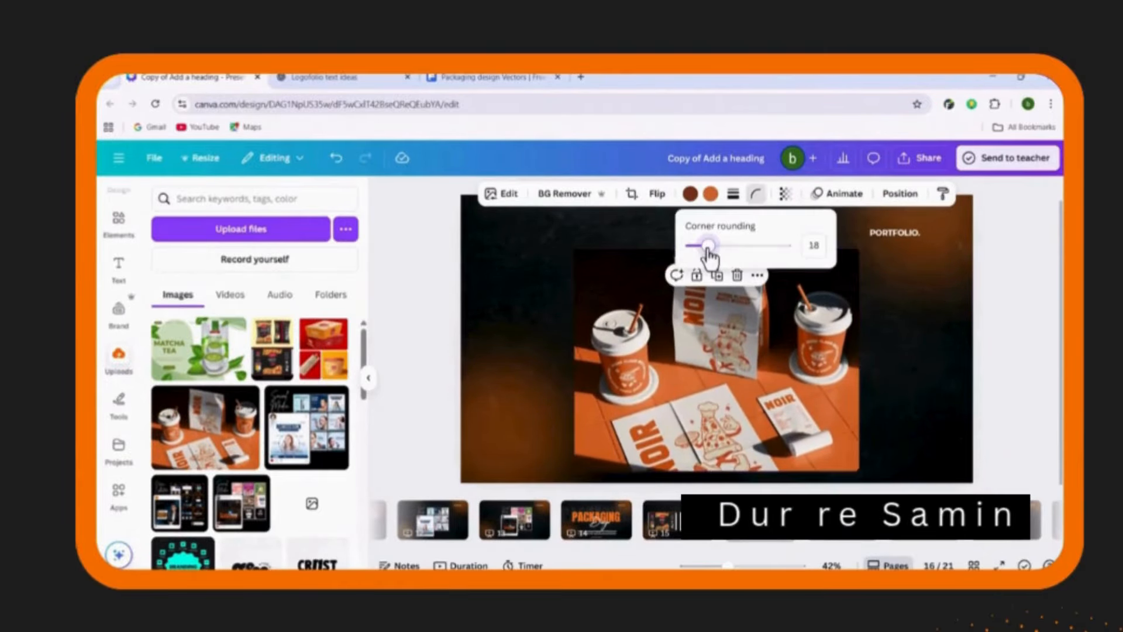
{"action": "left_click", "coordinate": [734, 195]}
{"action": "left_click_drag", "start_coordinate": [653, 281], "coordinate": [662, 281]}
{"action": "left_click", "coordinate": [722, 194]}
{"action": "left_click", "coordinate": [193, 316]}
{"action": "left_click", "coordinate": [915, 315]}
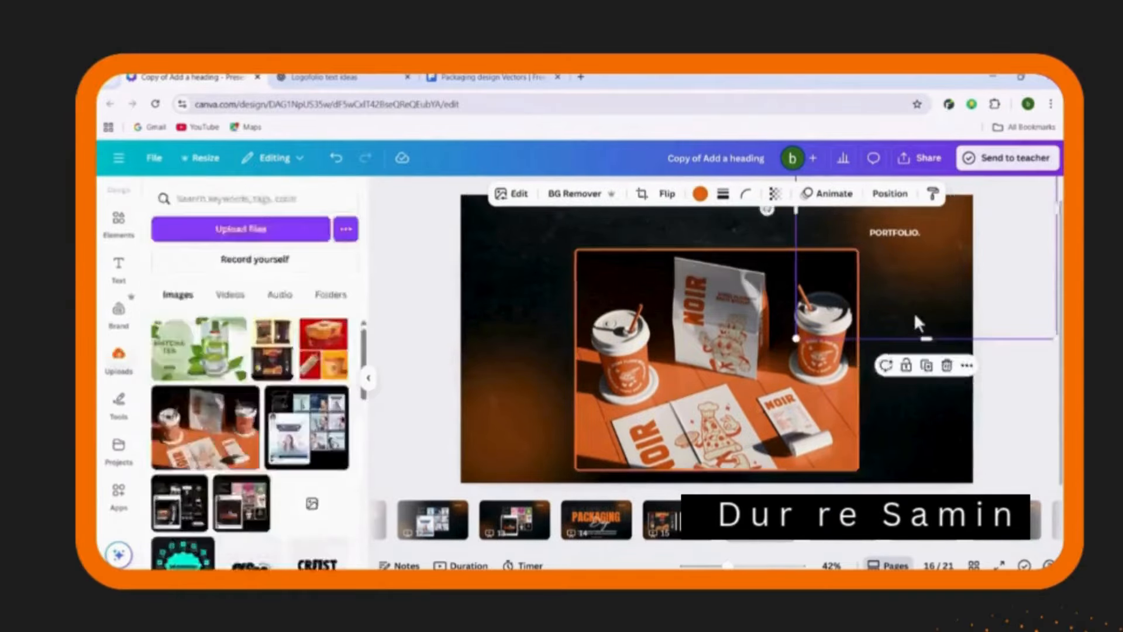
{"action": "left_click", "coordinate": [998, 407]}
{"action": "left_click", "coordinate": [368, 379]}
{"action": "scroll", "coordinate": [876, 371], "scroll_direction": "down", "scroll_amount": 3}
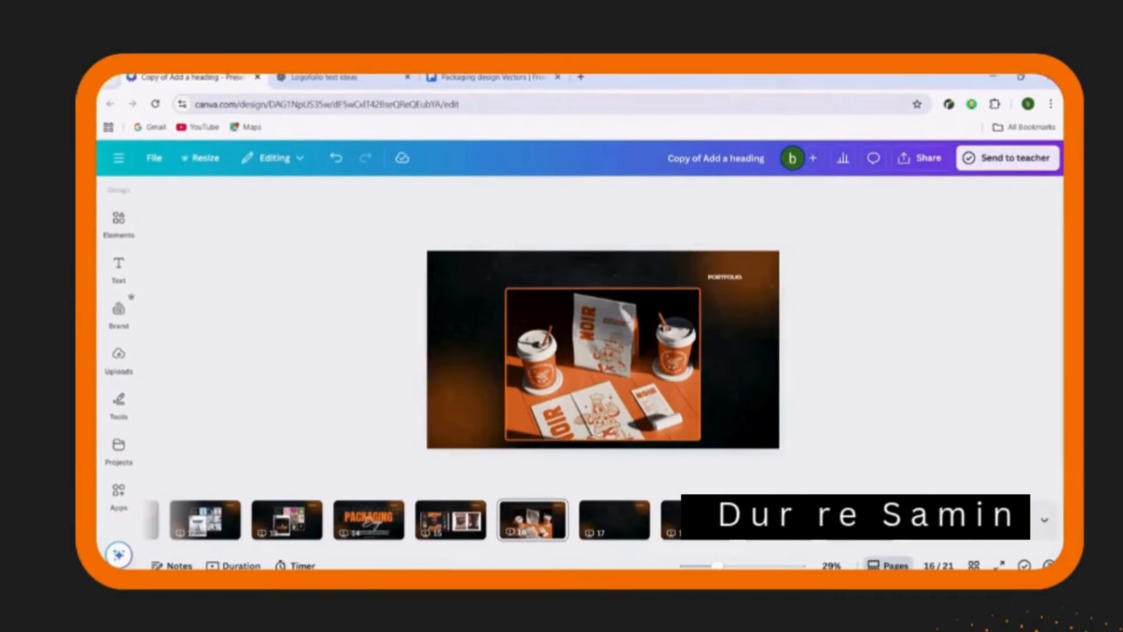
Insert the uploaded red and yellow food packaging image on the left half of the empty slide 17
{"action": "left_click", "coordinate": [603, 535]}
{"action": "left_click", "coordinate": [119, 356]}
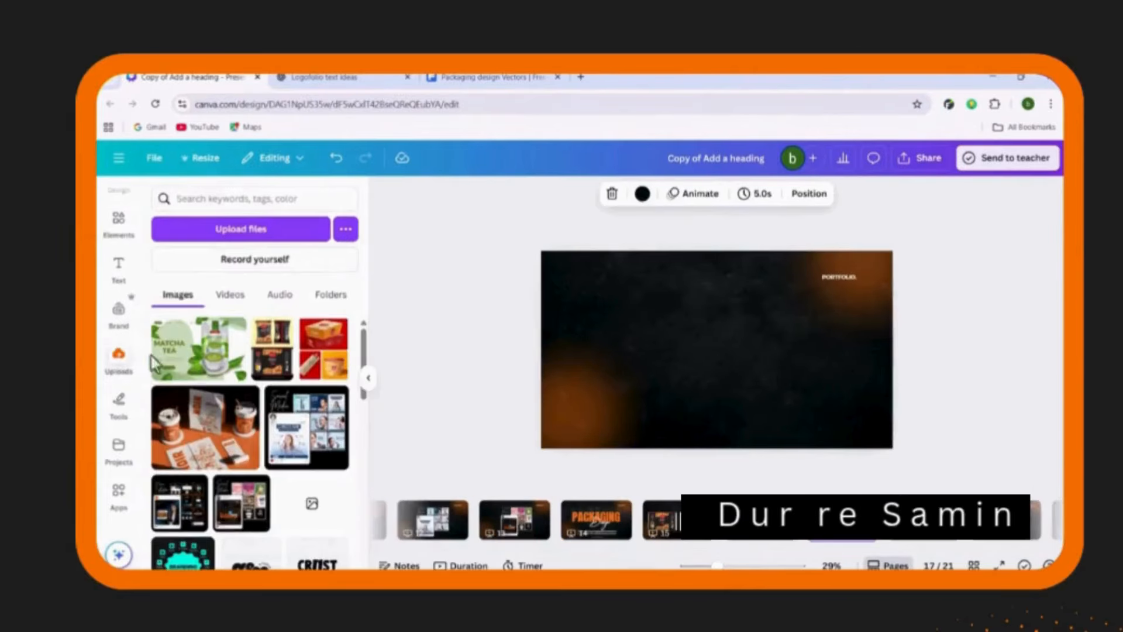
{"action": "left_click", "coordinate": [196, 363]}
{"action": "key", "text": "Delete"}
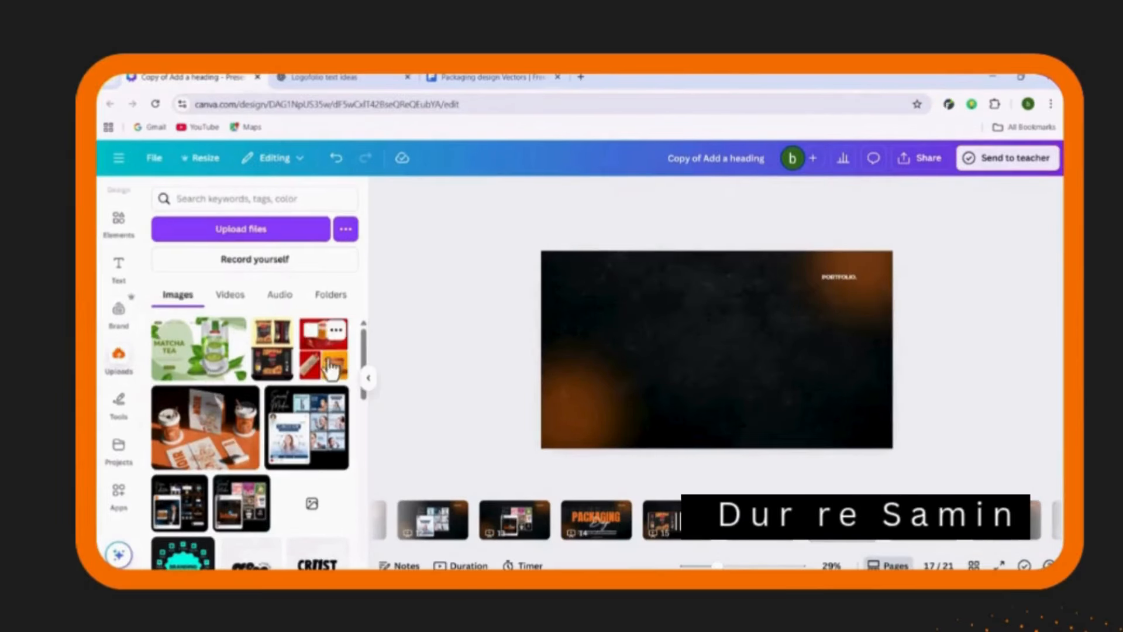
{"action": "left_click_drag", "start_coordinate": [323, 348], "coordinate": [664, 417]}
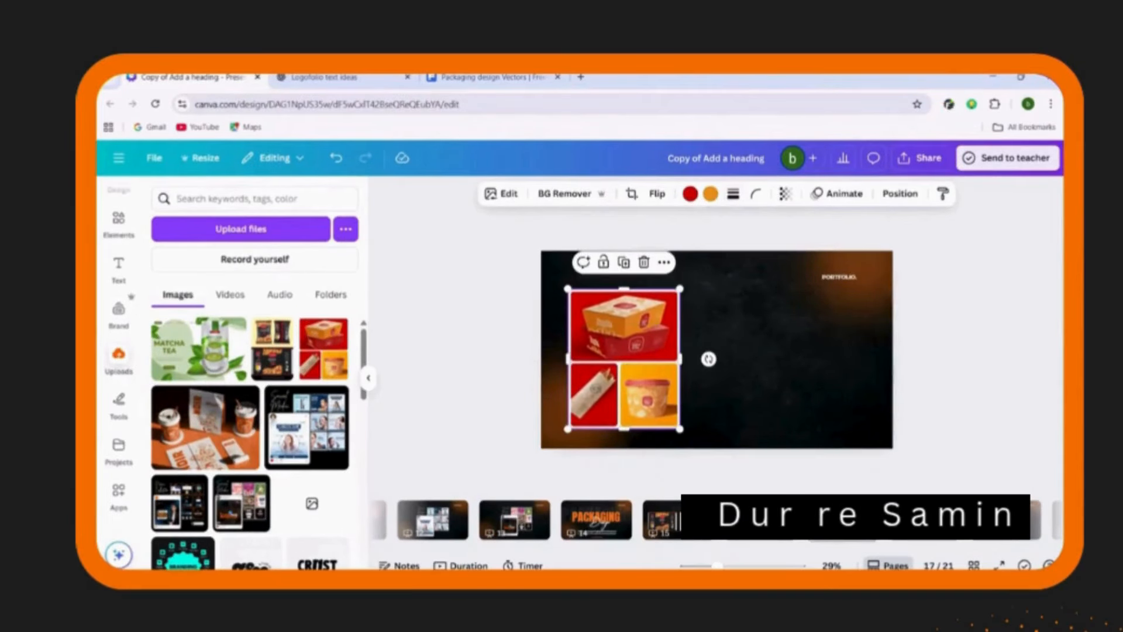
Upload the green box dieline image and place it on slide 17 to the right of the food packaging image
{"action": "left_click", "coordinate": [993, 77]}
{"action": "left_click", "coordinate": [529, 202]}
{"action": "left_click_drag", "start_coordinate": [392, 200], "coordinate": [702, 351]}
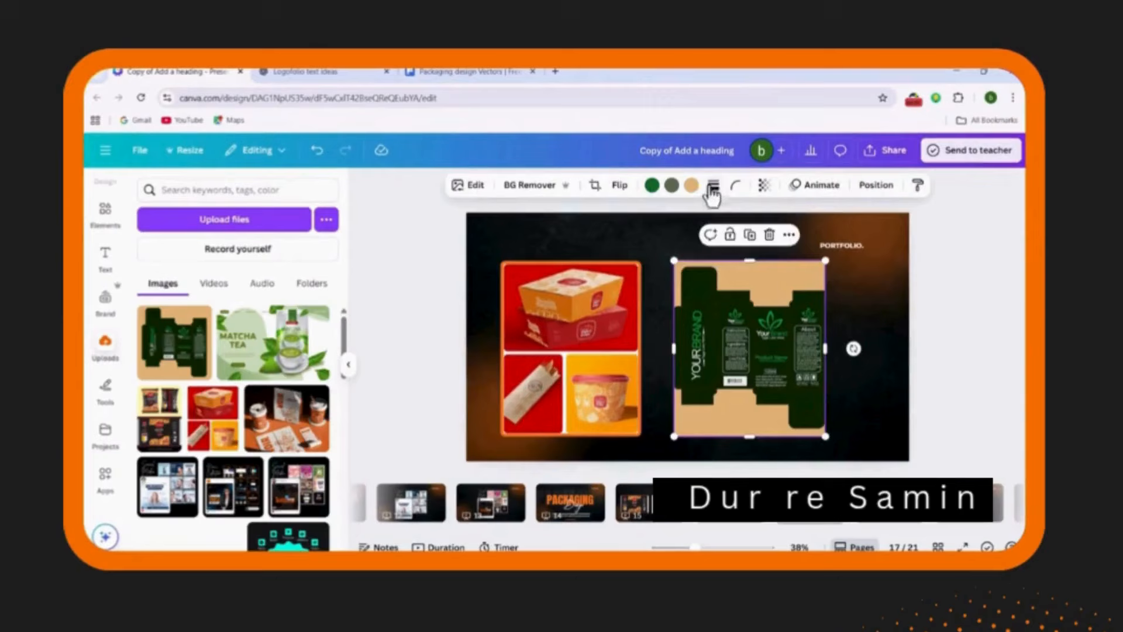
Give the dieline image a corner rounding of 22 and make the outlines of both images on slide 17 white
{"action": "left_click", "coordinate": [725, 185]}
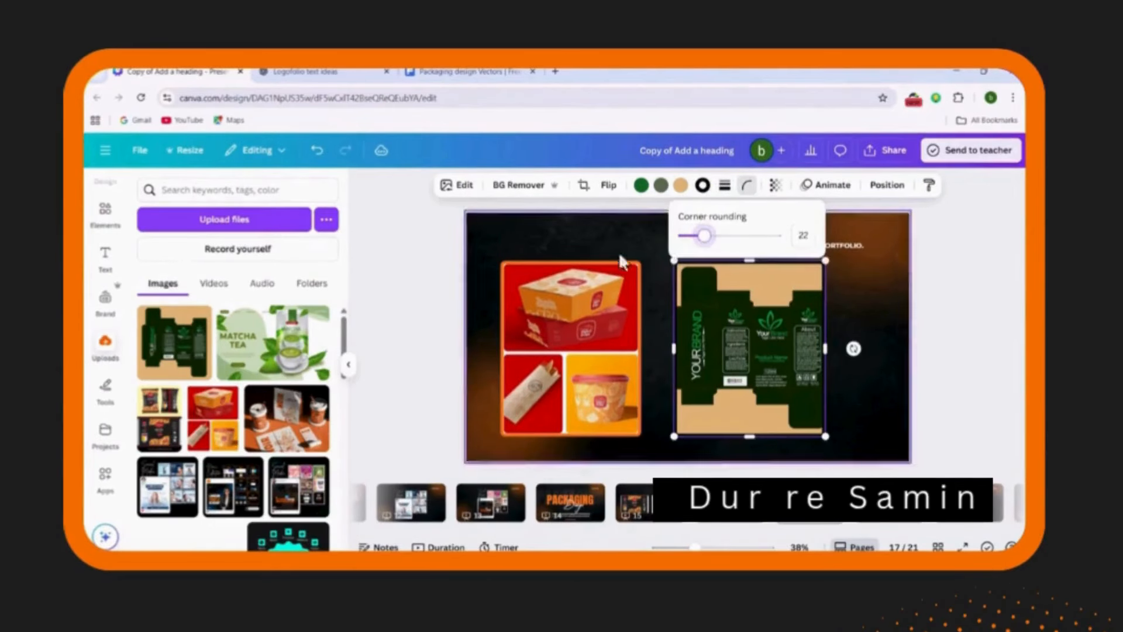
{"action": "left_click", "coordinate": [703, 185]}
{"action": "left_click", "coordinate": [290, 303]}
{"action": "left_click", "coordinate": [508, 297]}
{"action": "left_click", "coordinate": [749, 351]}
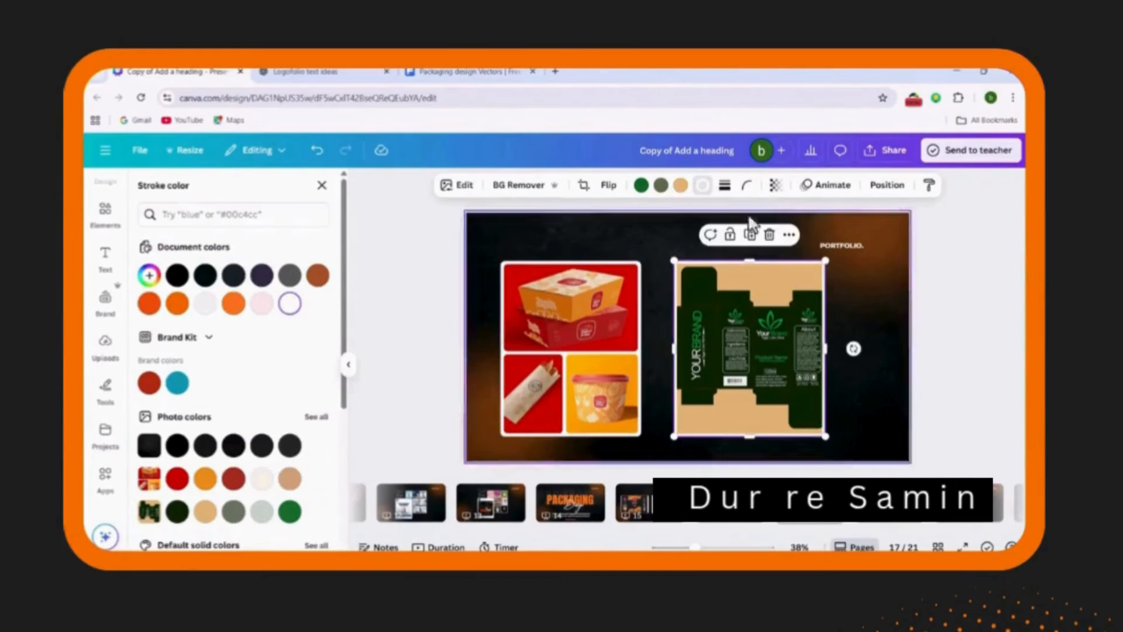
Recolor the dieline image's tan background to white and center the image pair on slide 17
{"action": "left_click", "coordinate": [661, 185]}
{"action": "left_click", "coordinate": [290, 304]}
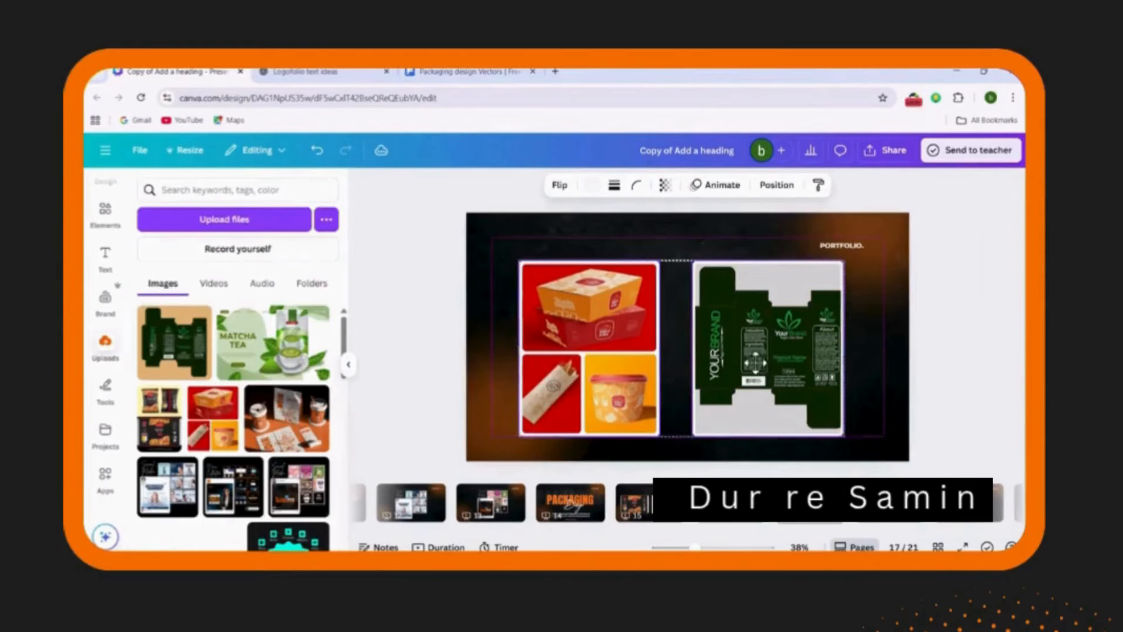
{"action": "left_click", "coordinate": [864, 372]}
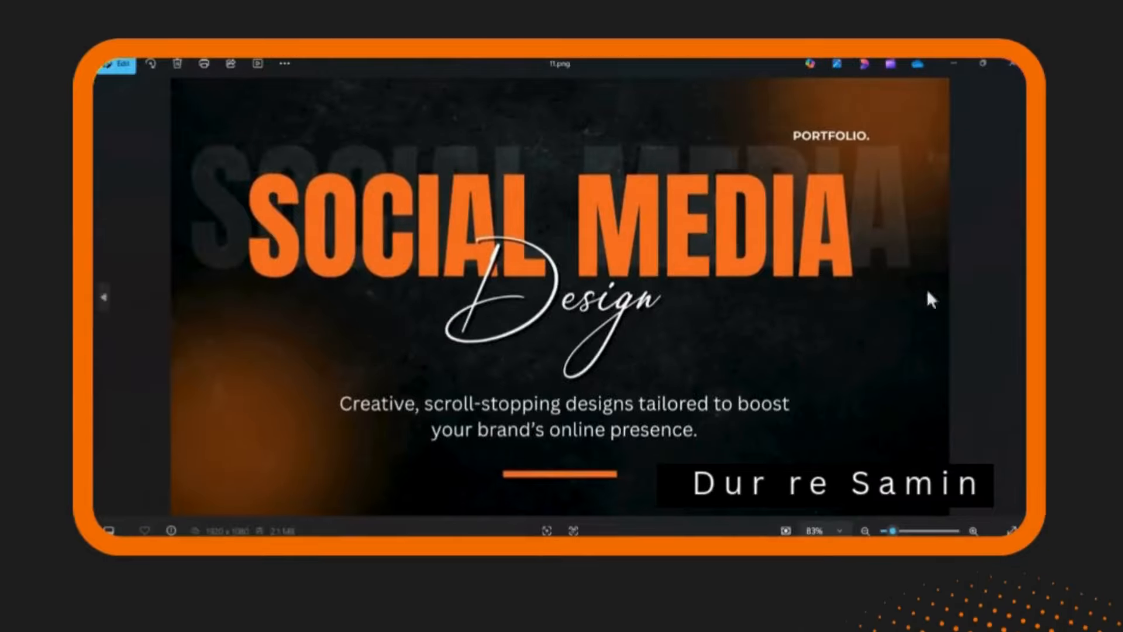
Review the exported slide images in the photo viewer, from the Social Media Design title slide through the Packaging Design title slide
{"action": "left_click", "coordinate": [106, 296]}
{"action": "left_click", "coordinate": [106, 297]}
{"action": "left_click", "coordinate": [106, 295]}
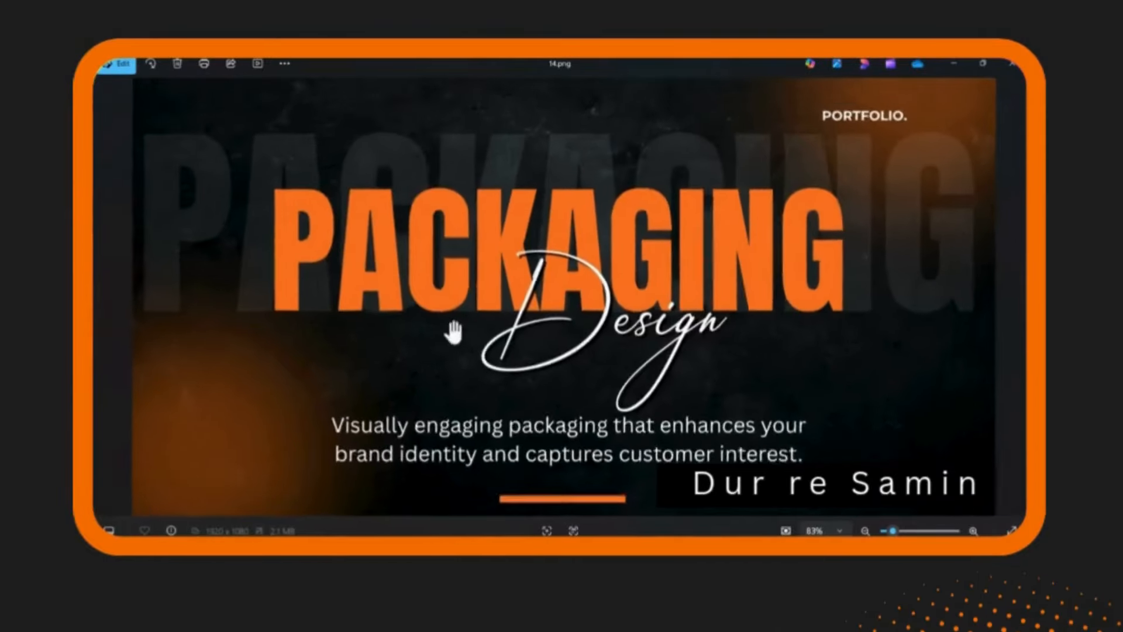
{"action": "left_click", "coordinate": [106, 296]}
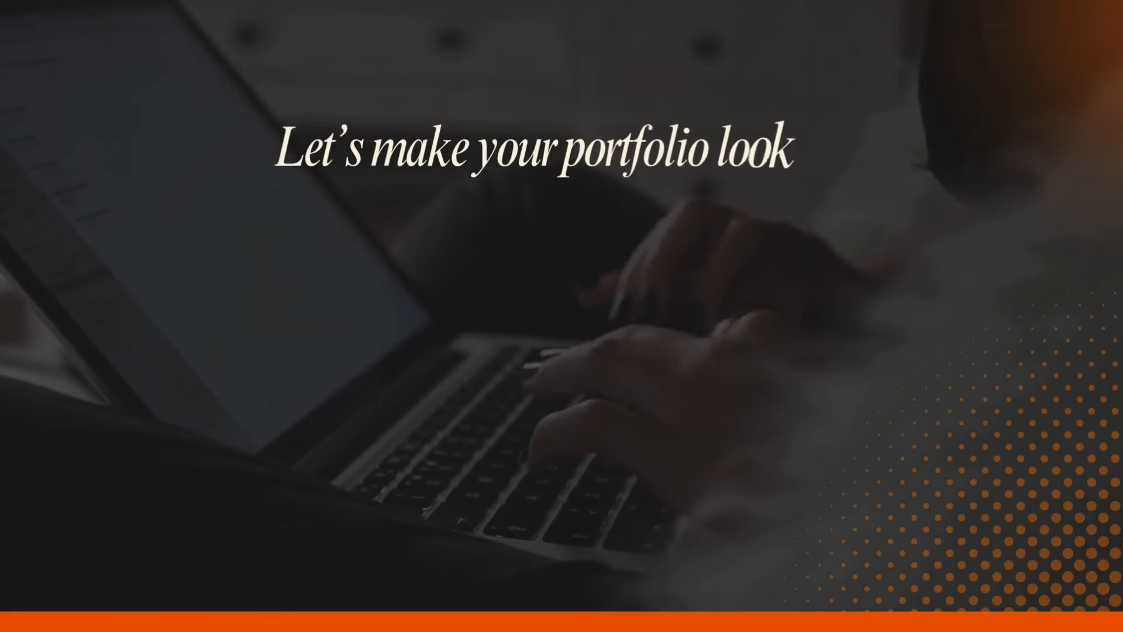